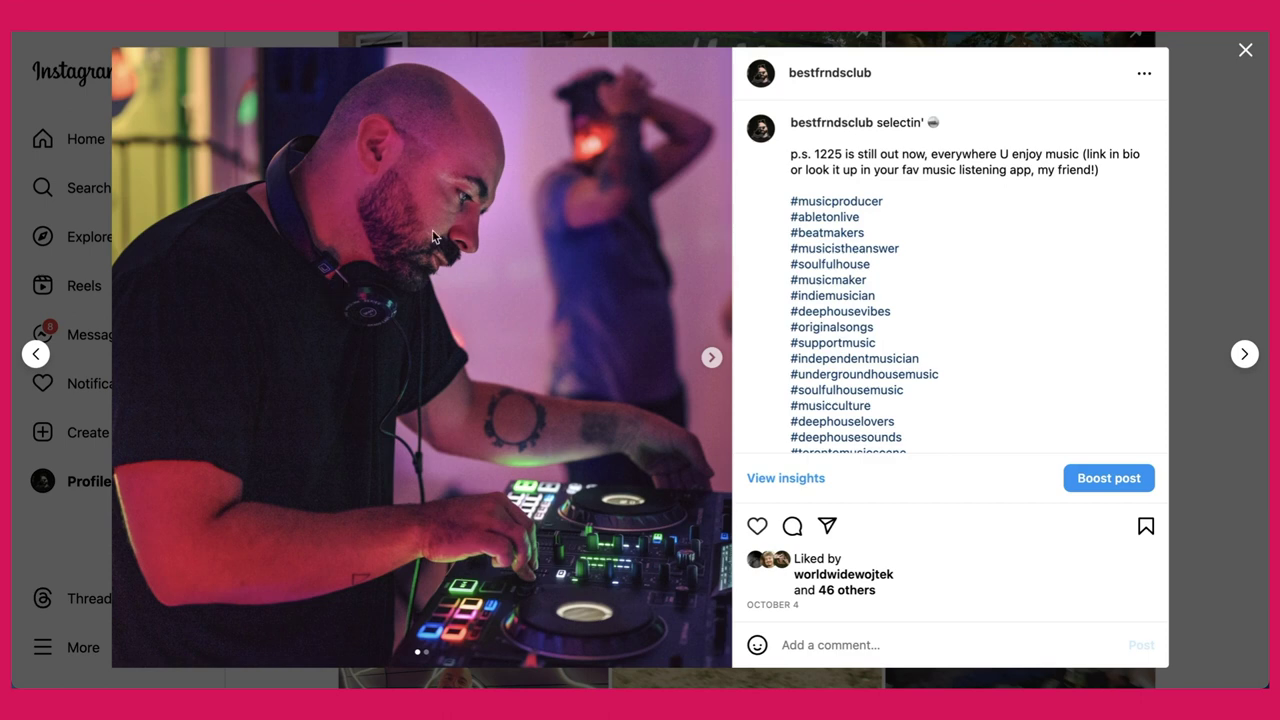
Examine both slides of the DJ photo post, including the animated record artwork and its soundtrack.
{"action": "left_click", "coordinate": [710, 359]}
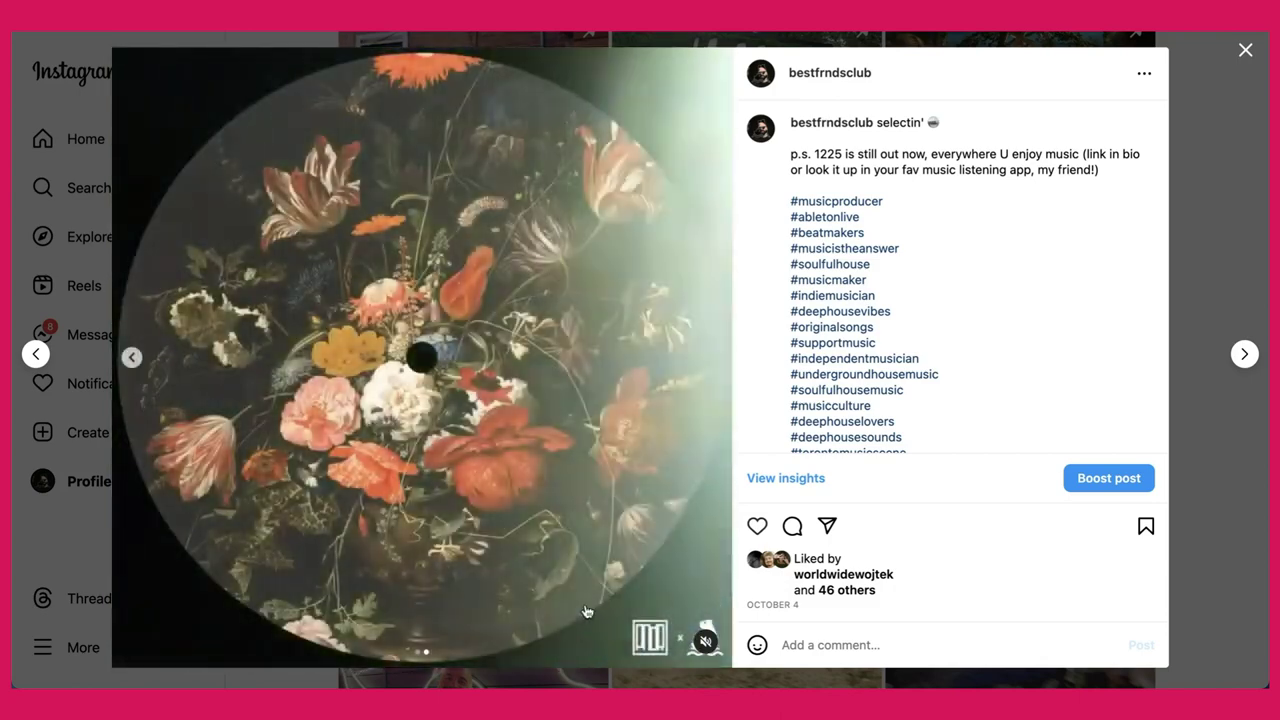
{"action": "left_click", "coordinate": [703, 645]}
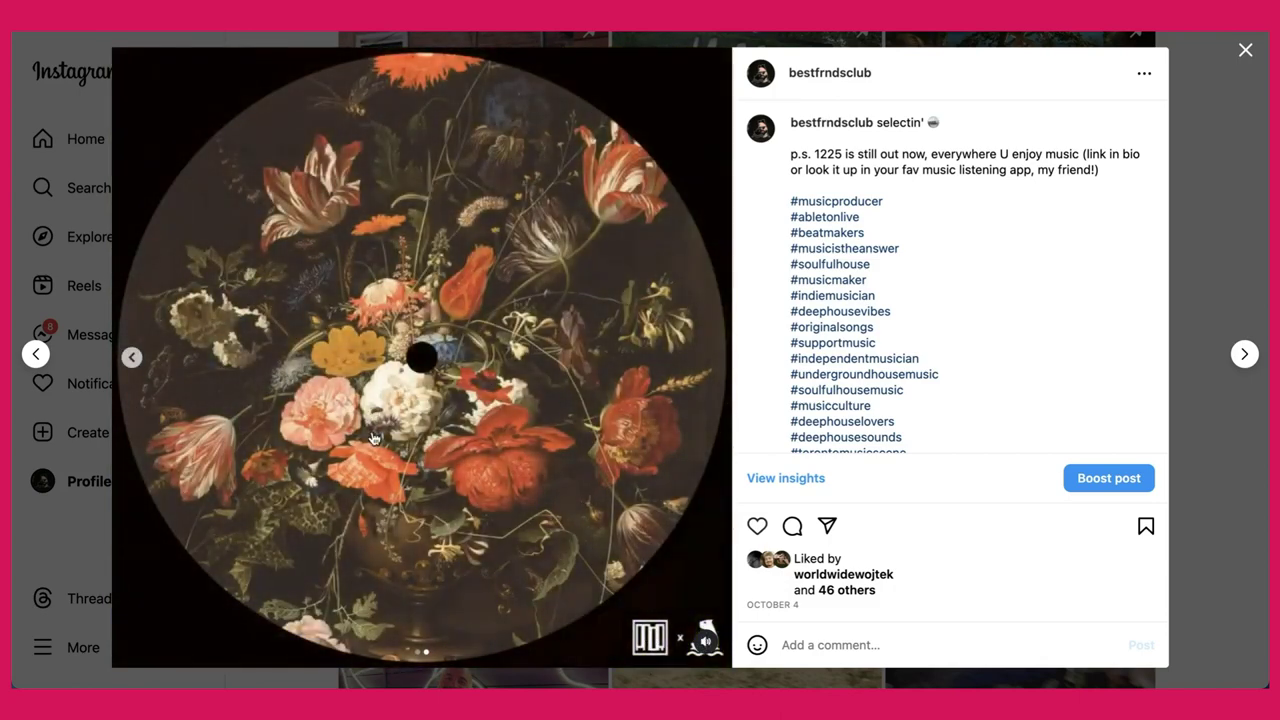
{"action": "left_click", "coordinate": [391, 401]}
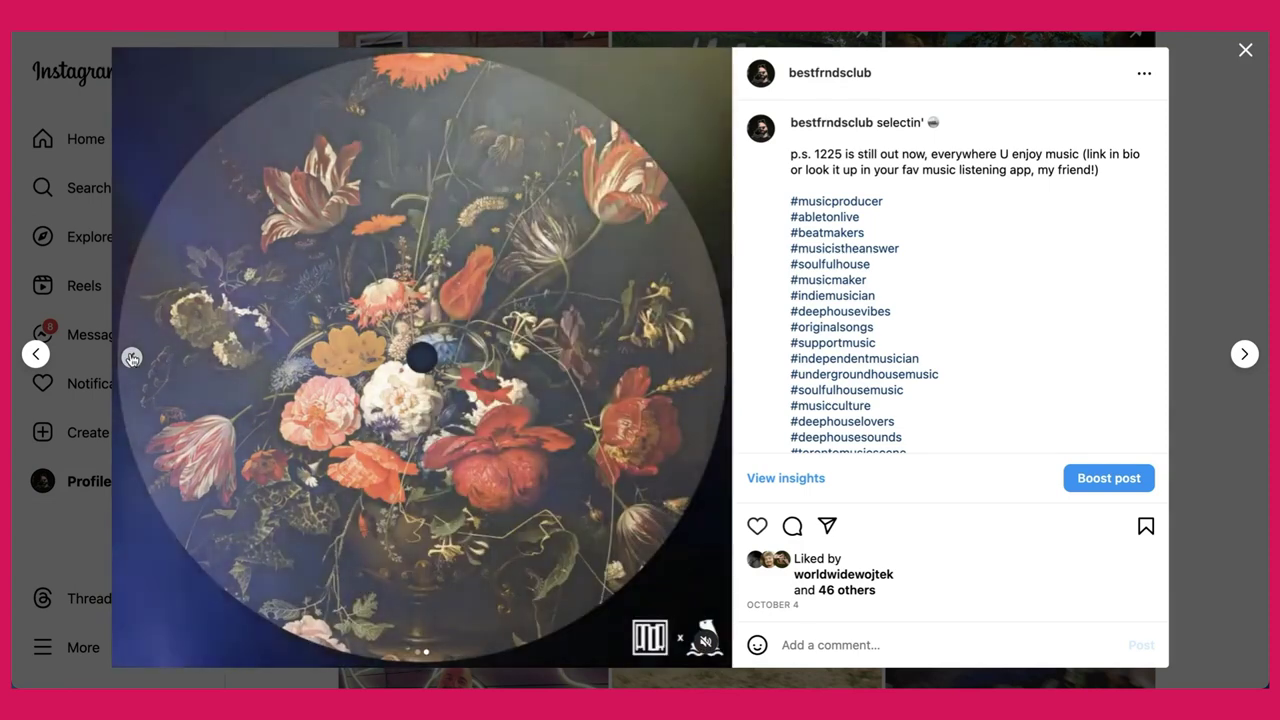
{"action": "left_click", "coordinate": [131, 357]}
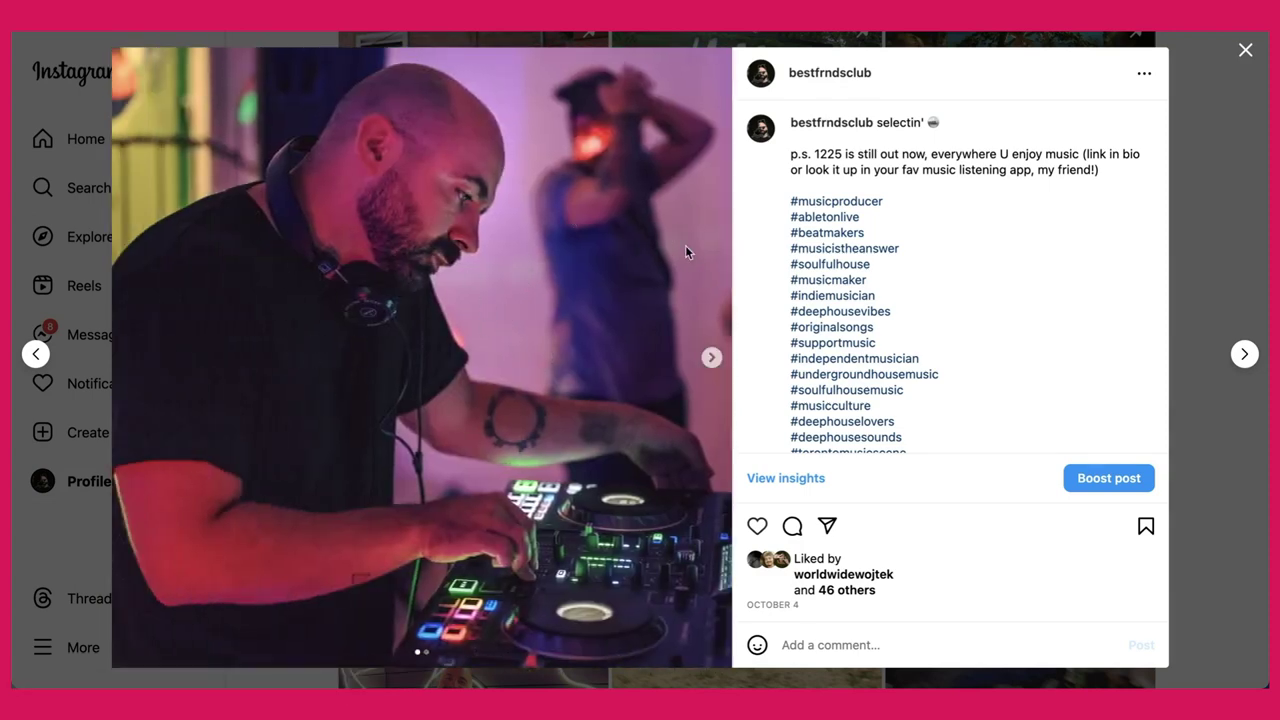
{"action": "left_click", "coordinate": [711, 357]}
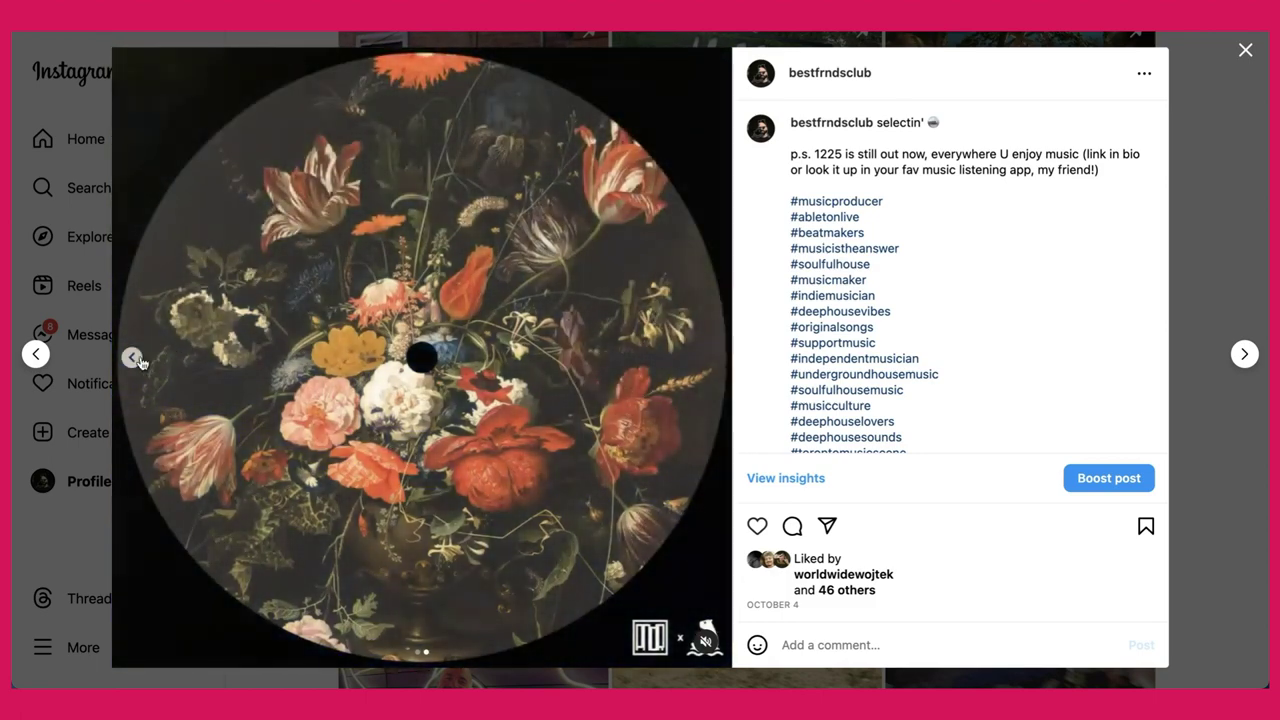
{"action": "left_click", "coordinate": [132, 357]}
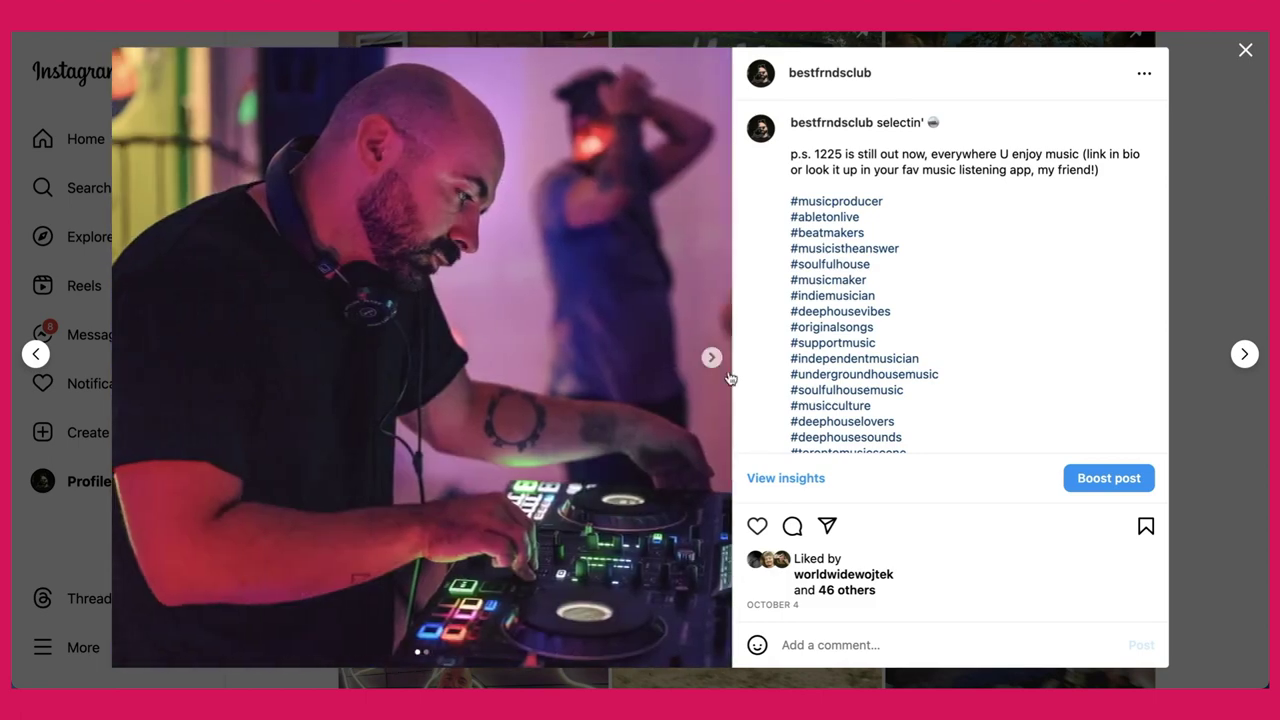
{"action": "left_click", "coordinate": [711, 357]}
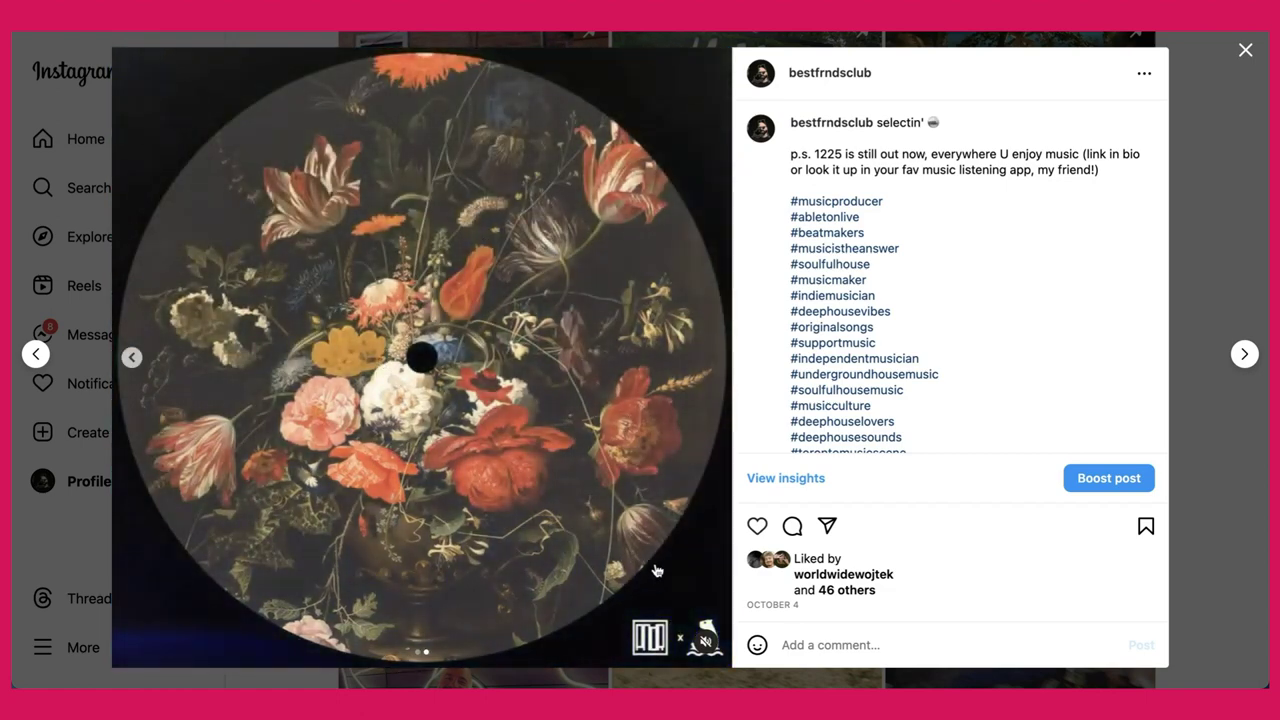
Read the post's caption about the 1225 release and compare it with the photo and artwork slides.
{"action": "mouse_move", "coordinate": [871, 143]}
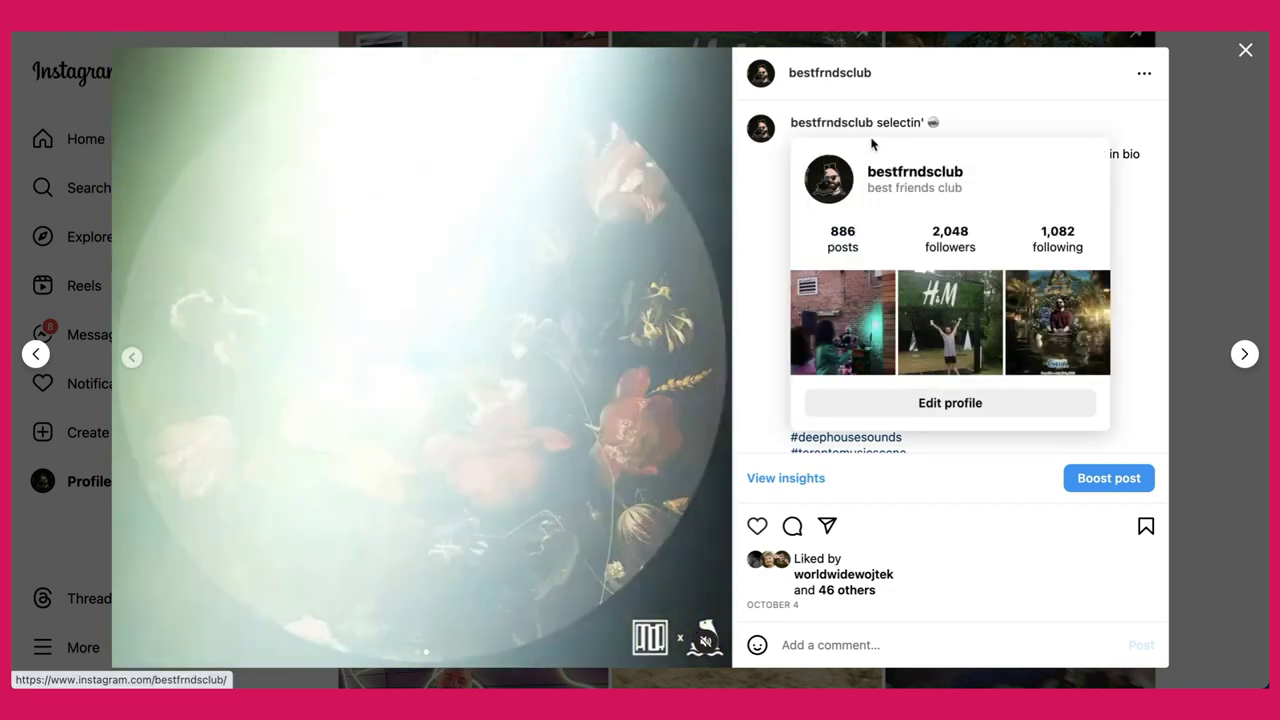
{"action": "double_click", "coordinate": [900, 122]}
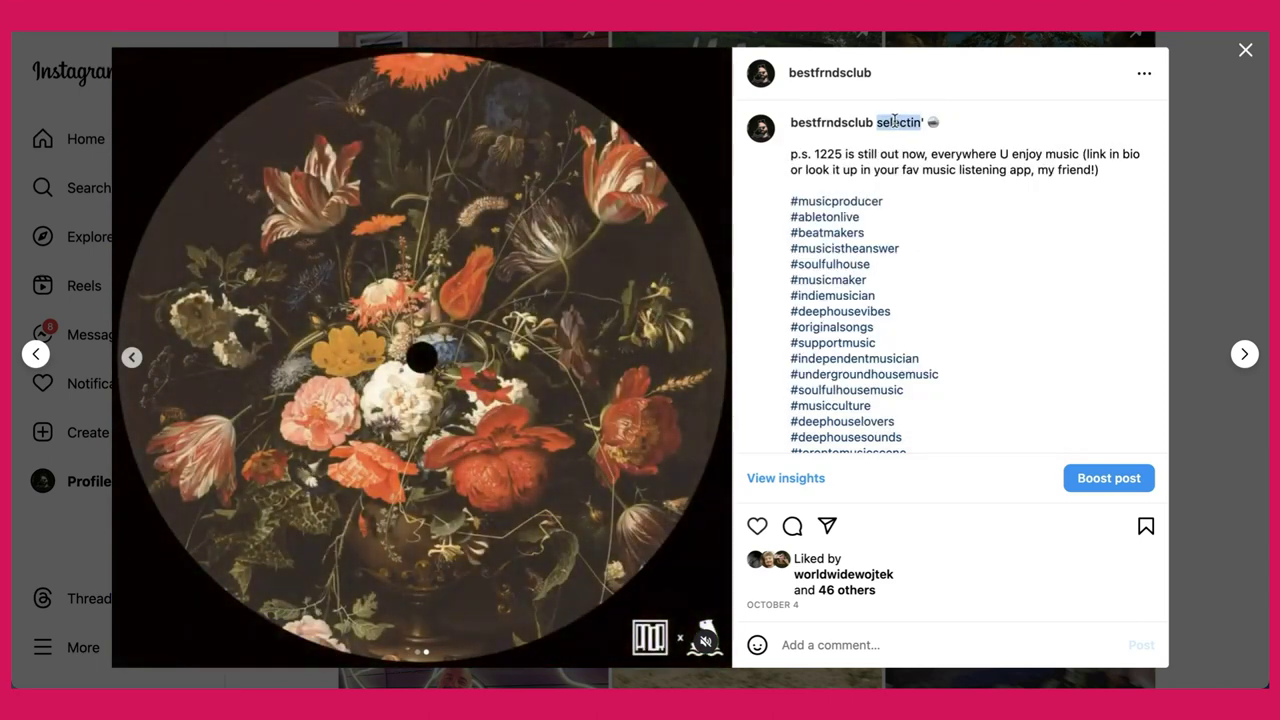
{"action": "left_click", "coordinate": [131, 357]}
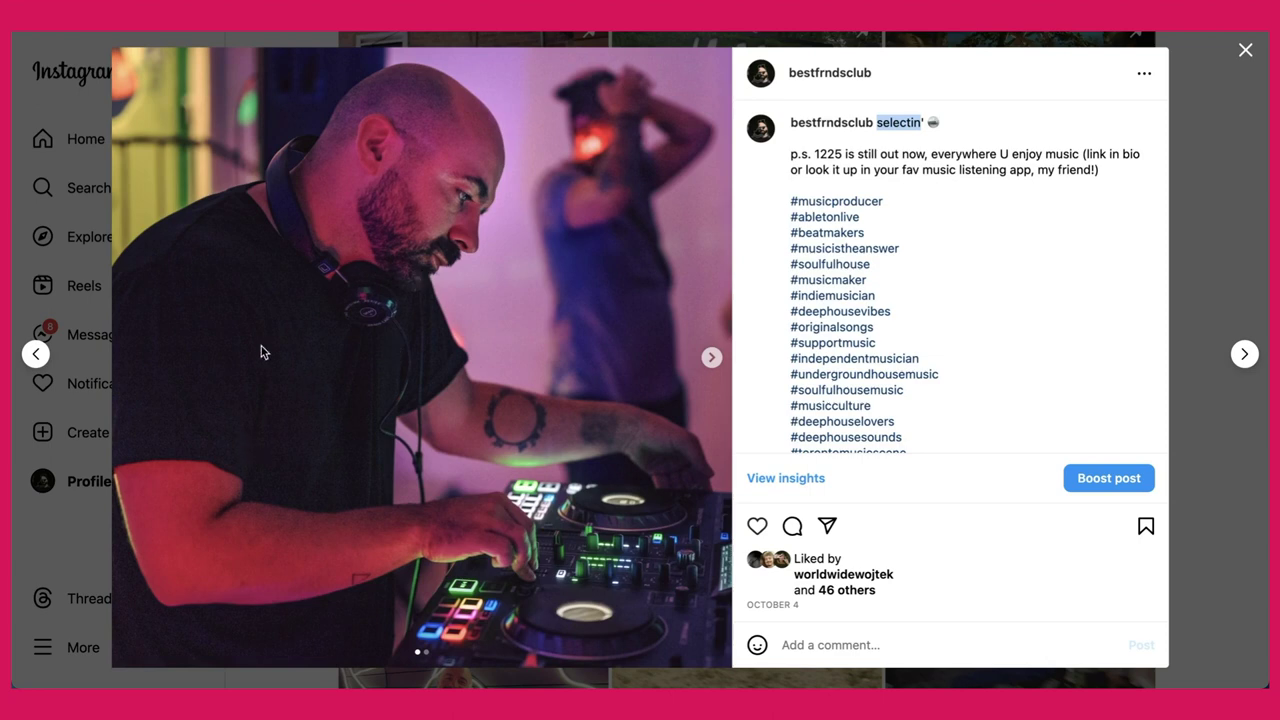
{"action": "left_click", "coordinate": [857, 164]}
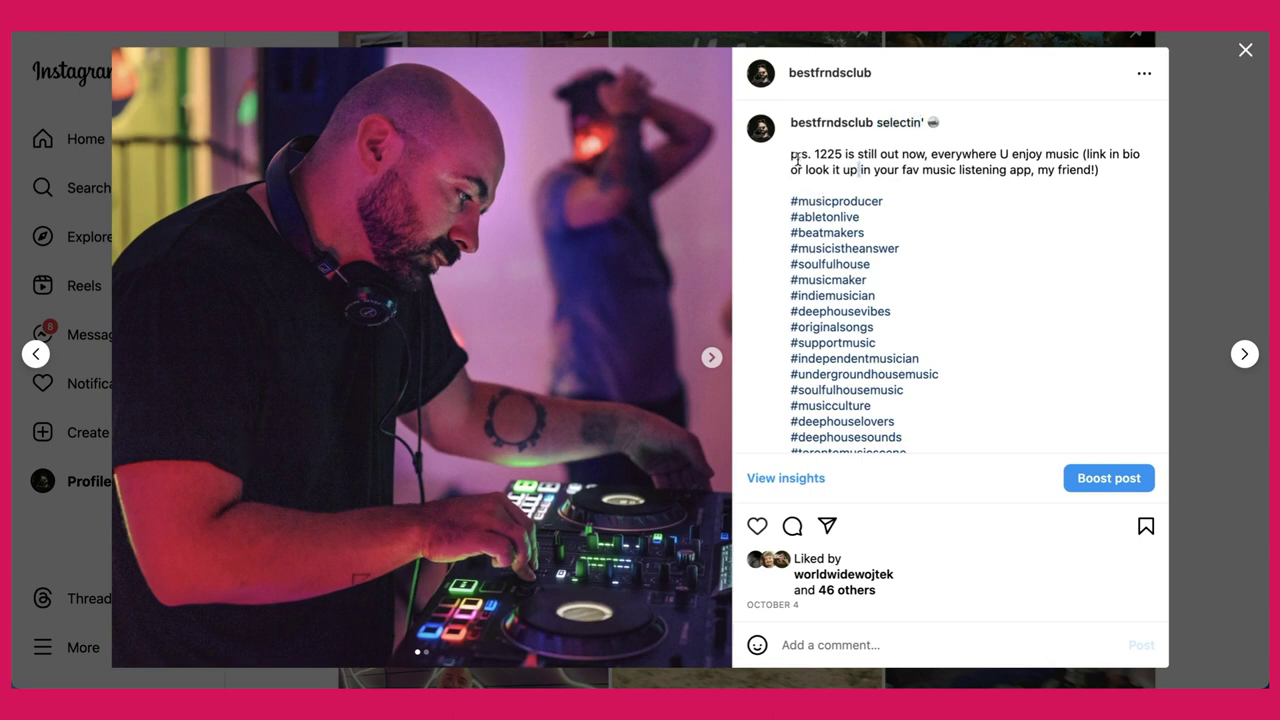
{"action": "left_click_drag", "start_coordinate": [831, 150], "coordinate": [921, 149]}
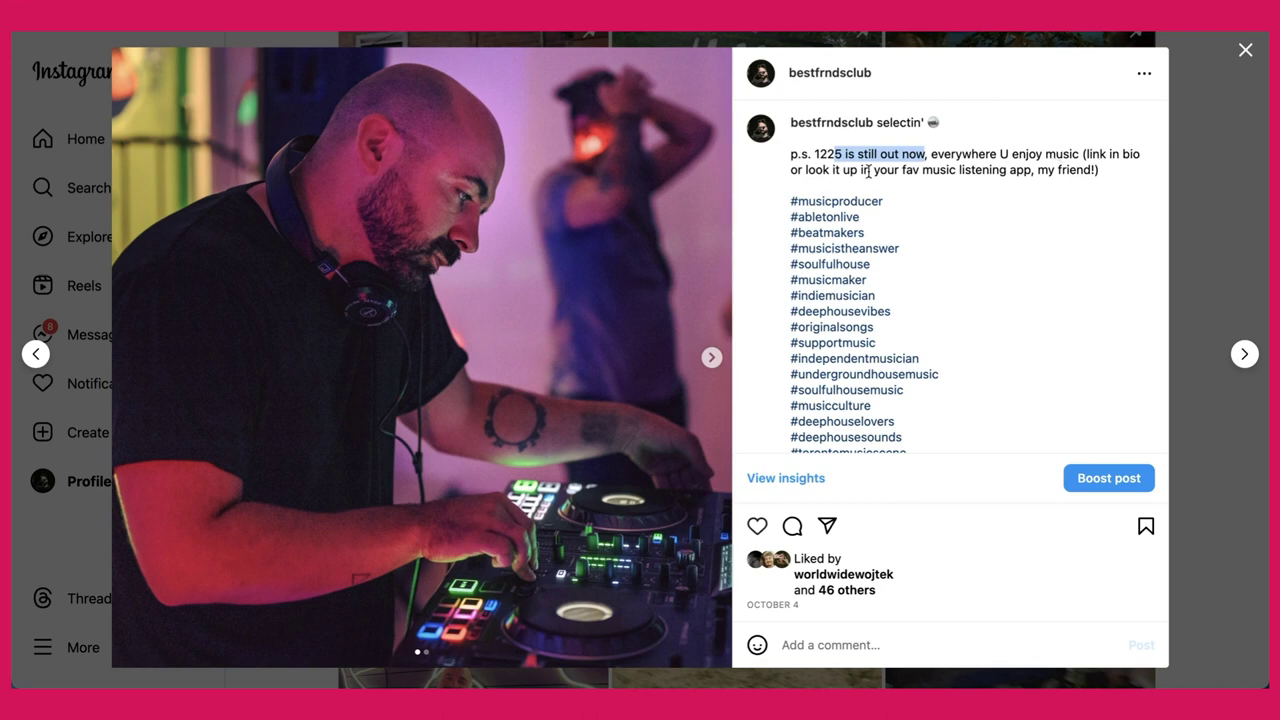
{"action": "left_click", "coordinate": [837, 153]}
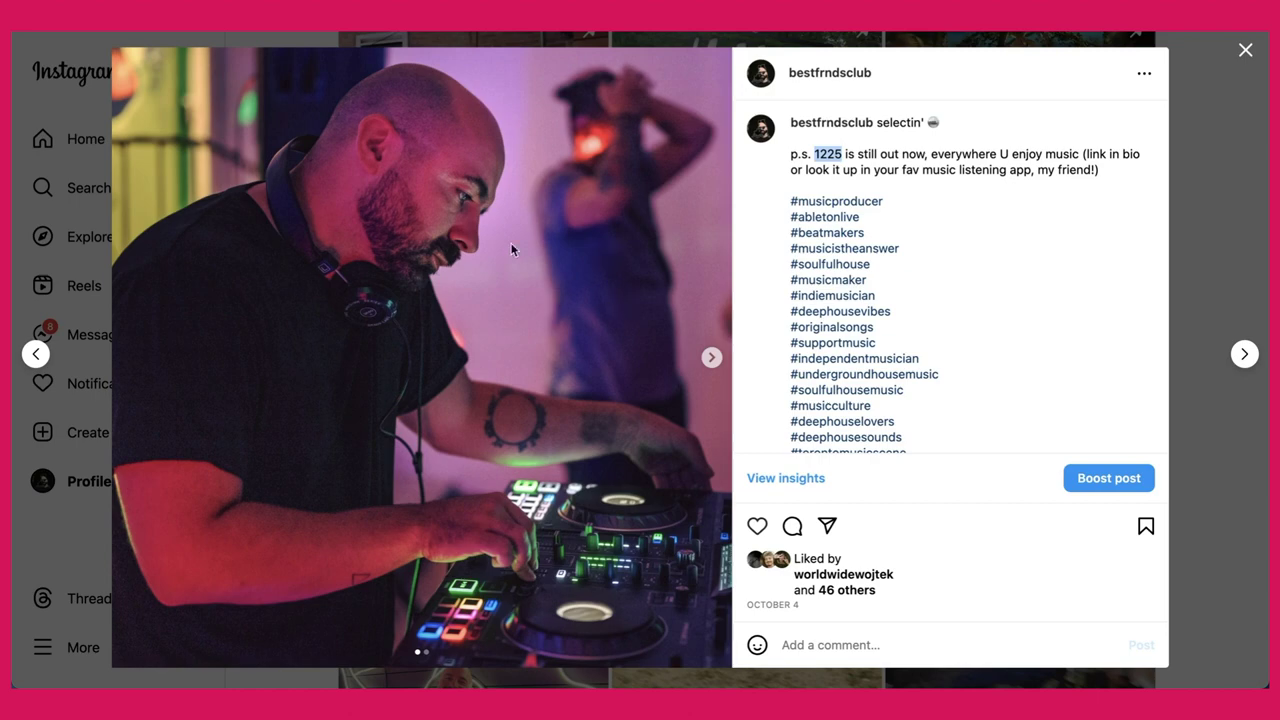
{"action": "left_click", "coordinate": [711, 358]}
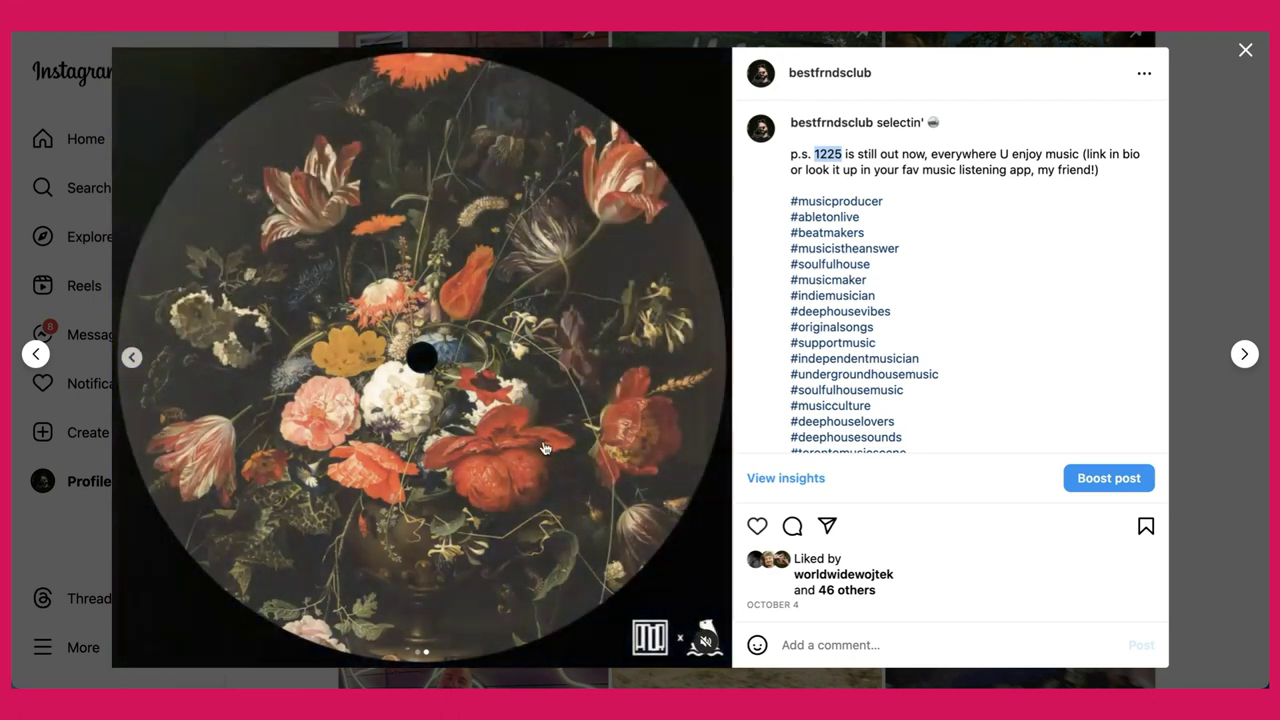
Leave the post and follow the profile's bio link to the artist's Spotify page.
{"action": "left_click", "coordinate": [66, 135]}
{"action": "scroll", "coordinate": [565, 220], "scroll_direction": "up", "scroll_amount": 5}
{"action": "scroll", "coordinate": [565, 220], "scroll_direction": "up", "scroll_amount": 3}
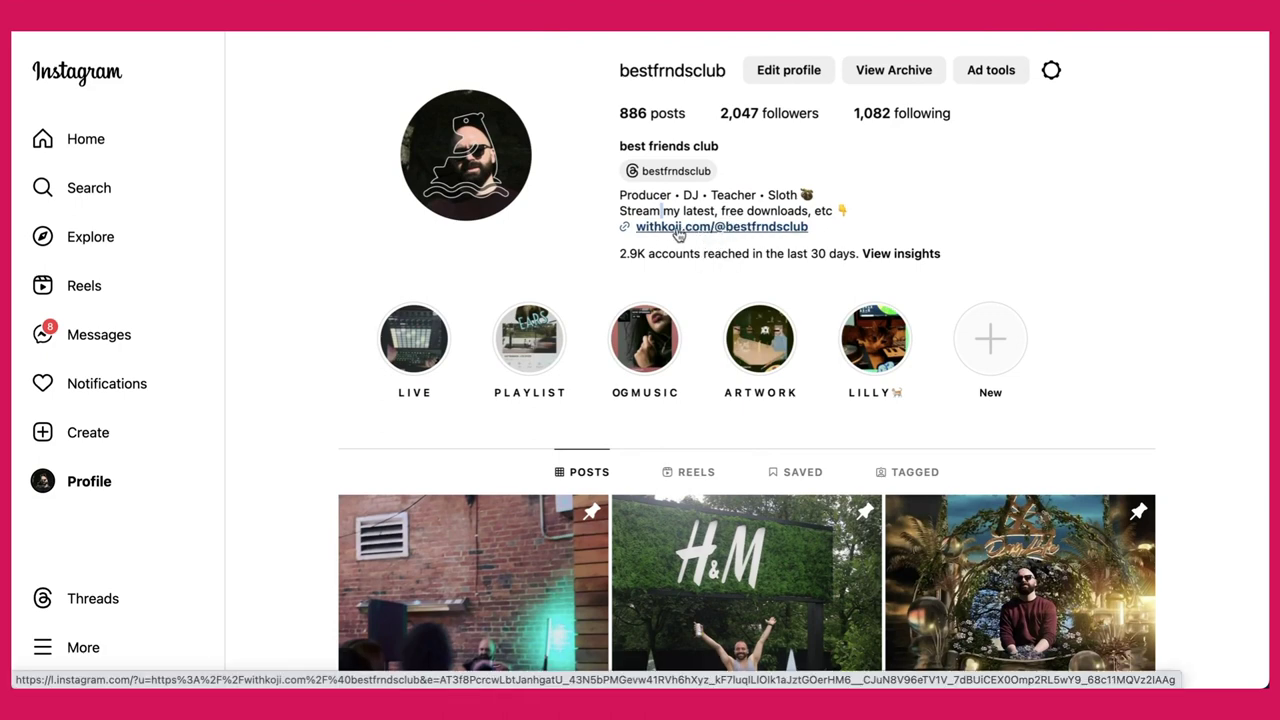
{"action": "left_click", "coordinate": [678, 229]}
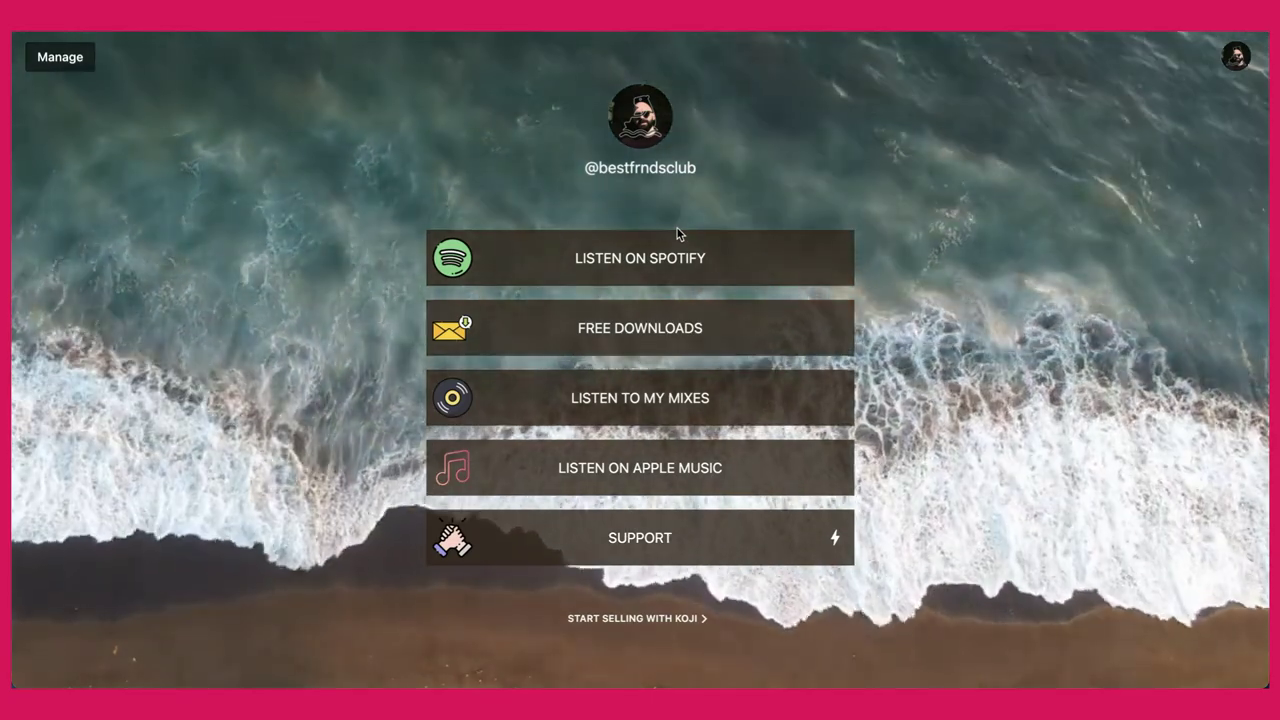
{"action": "left_click", "coordinate": [630, 260]}
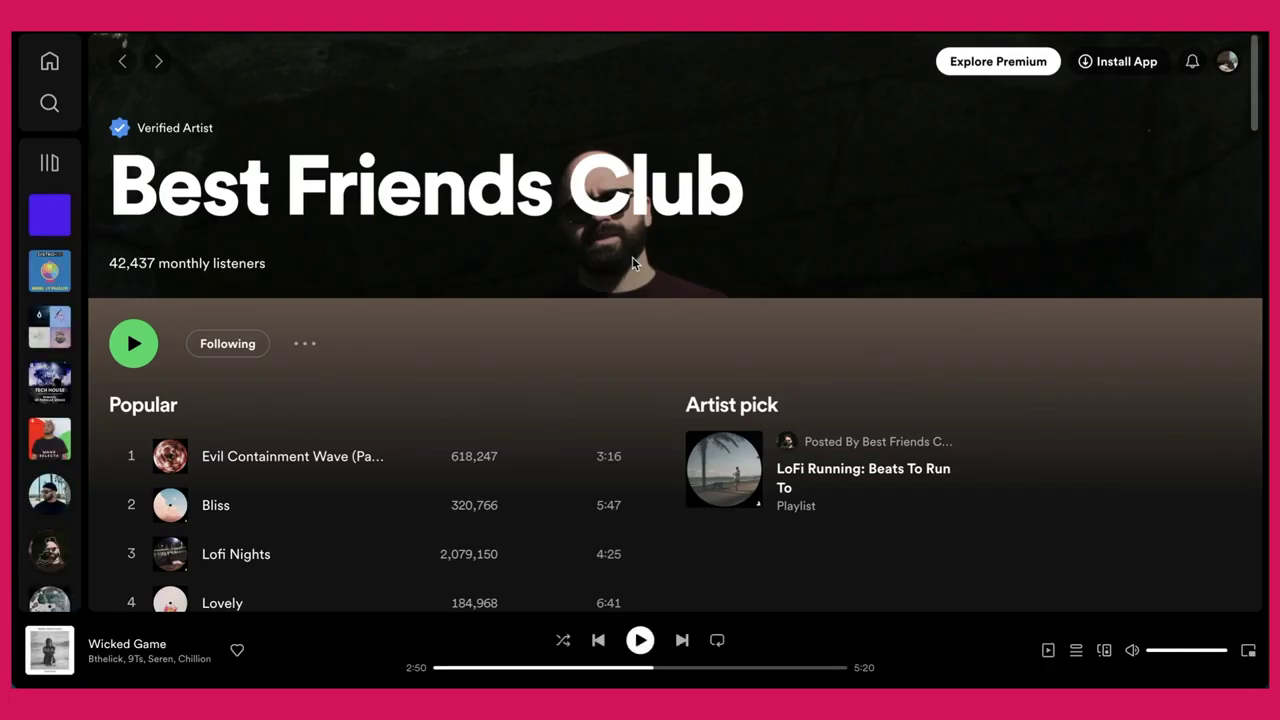
Expand the artist's Popular tracks on Spotify, find the track 1225, and look through the rest of the page.
{"action": "scroll", "coordinate": [632, 262], "scroll_direction": "down", "scroll_amount": 2}
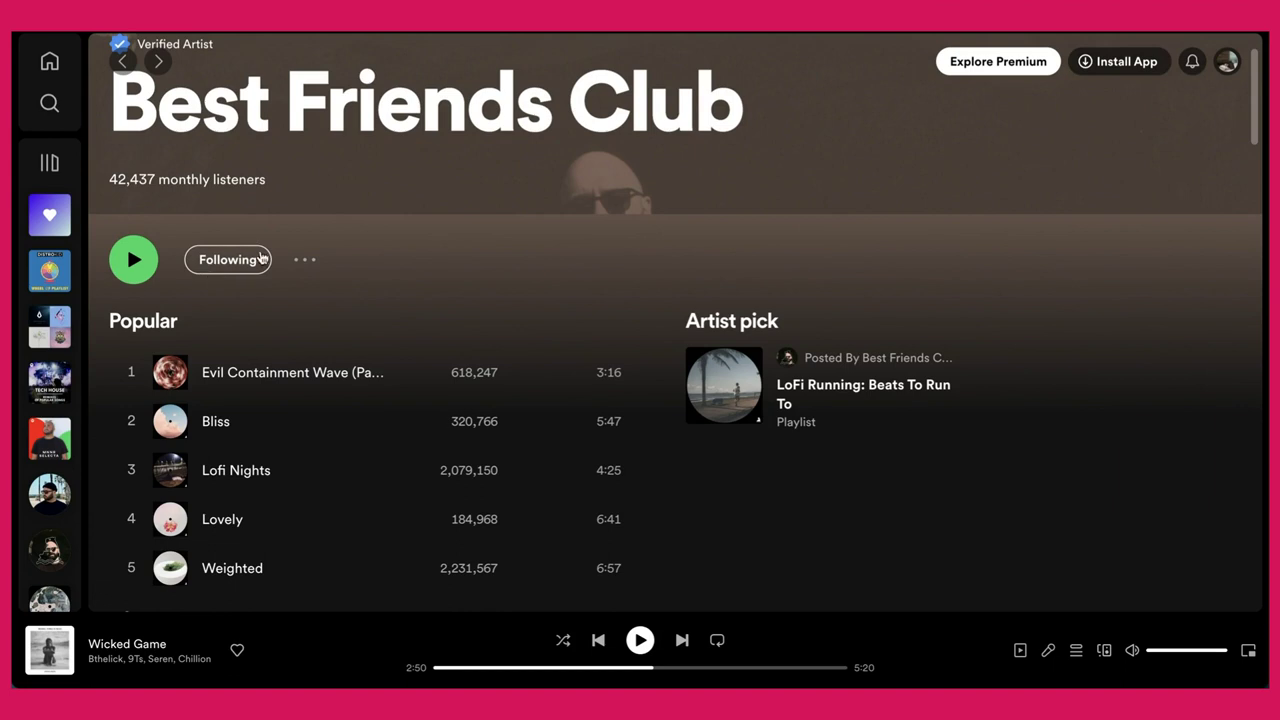
{"action": "scroll", "coordinate": [334, 253], "scroll_direction": "down", "scroll_amount": 1}
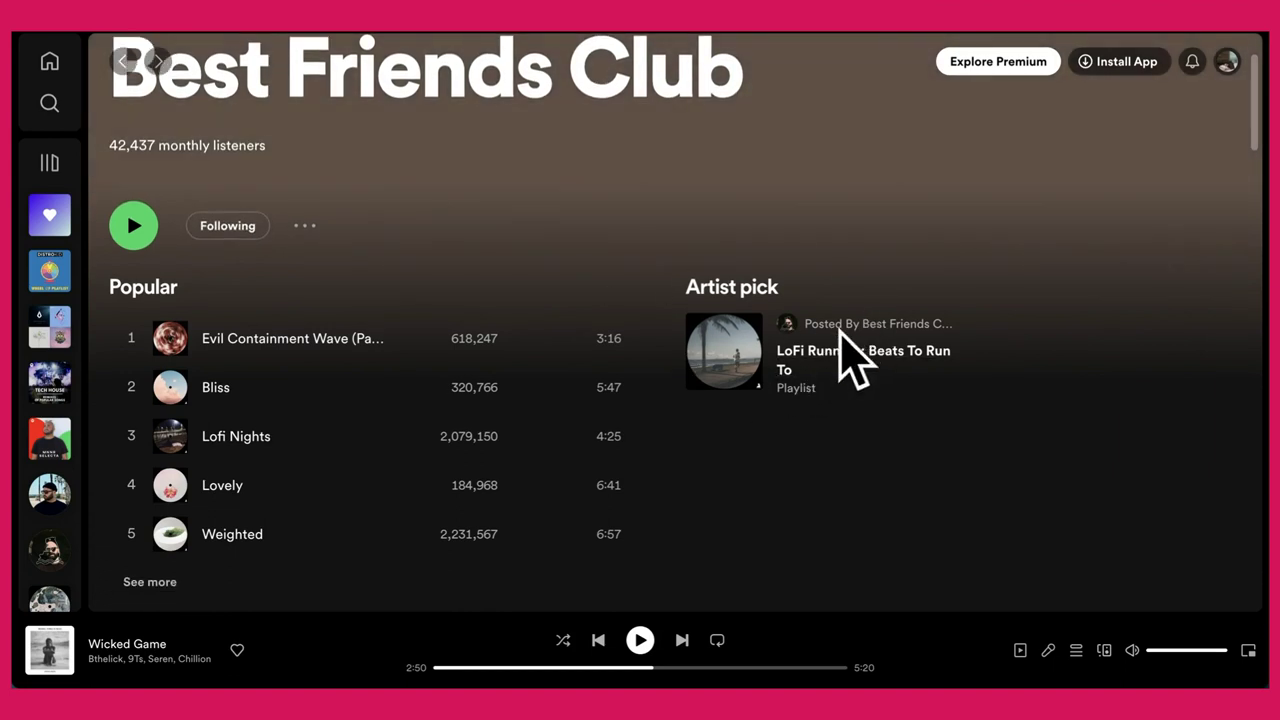
{"action": "scroll", "coordinate": [247, 459], "scroll_direction": "down", "scroll_amount": 2}
{"action": "left_click", "coordinate": [142, 505]}
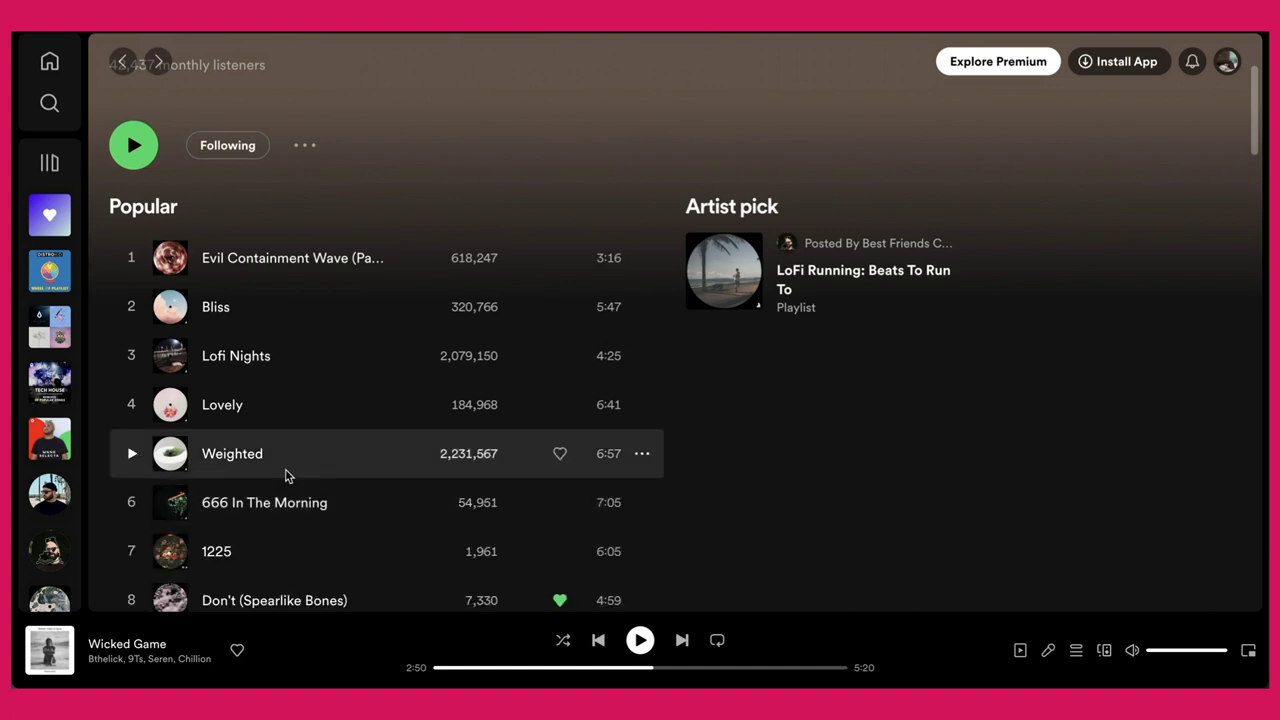
{"action": "scroll", "coordinate": [286, 474], "scroll_direction": "down", "scroll_amount": 1}
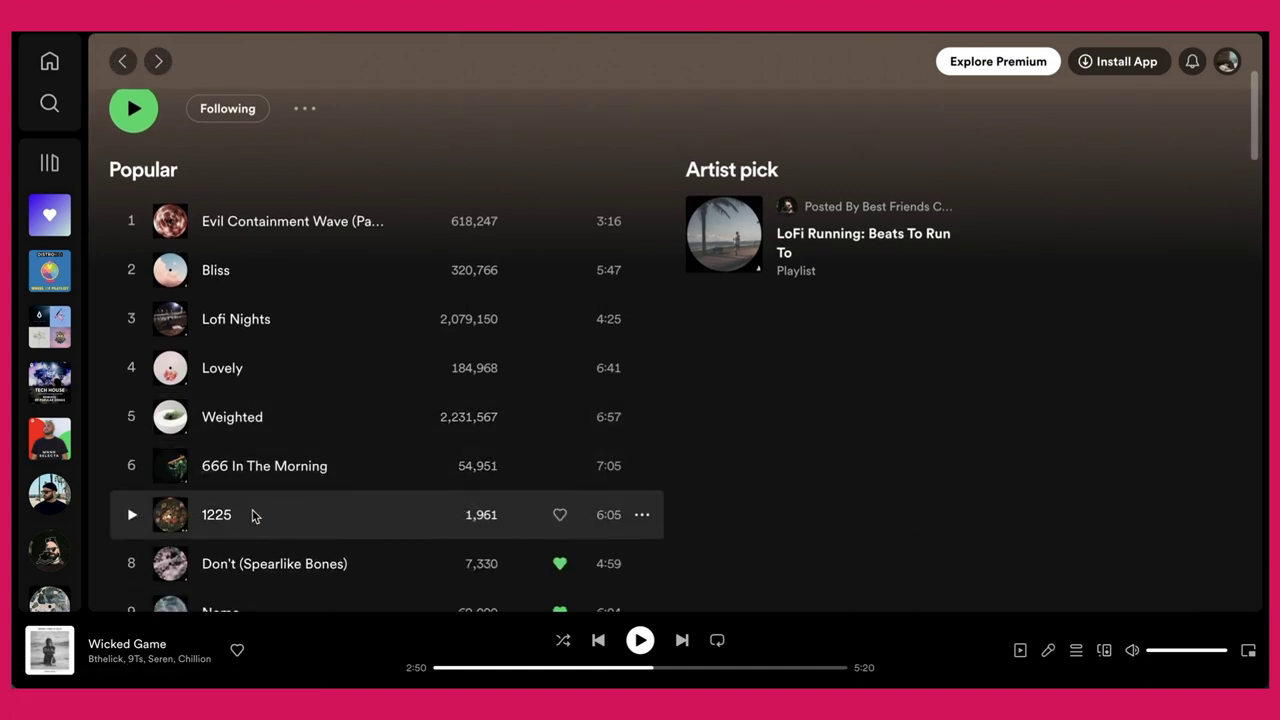
{"action": "scroll", "coordinate": [346, 337], "scroll_direction": "down", "scroll_amount": 8}
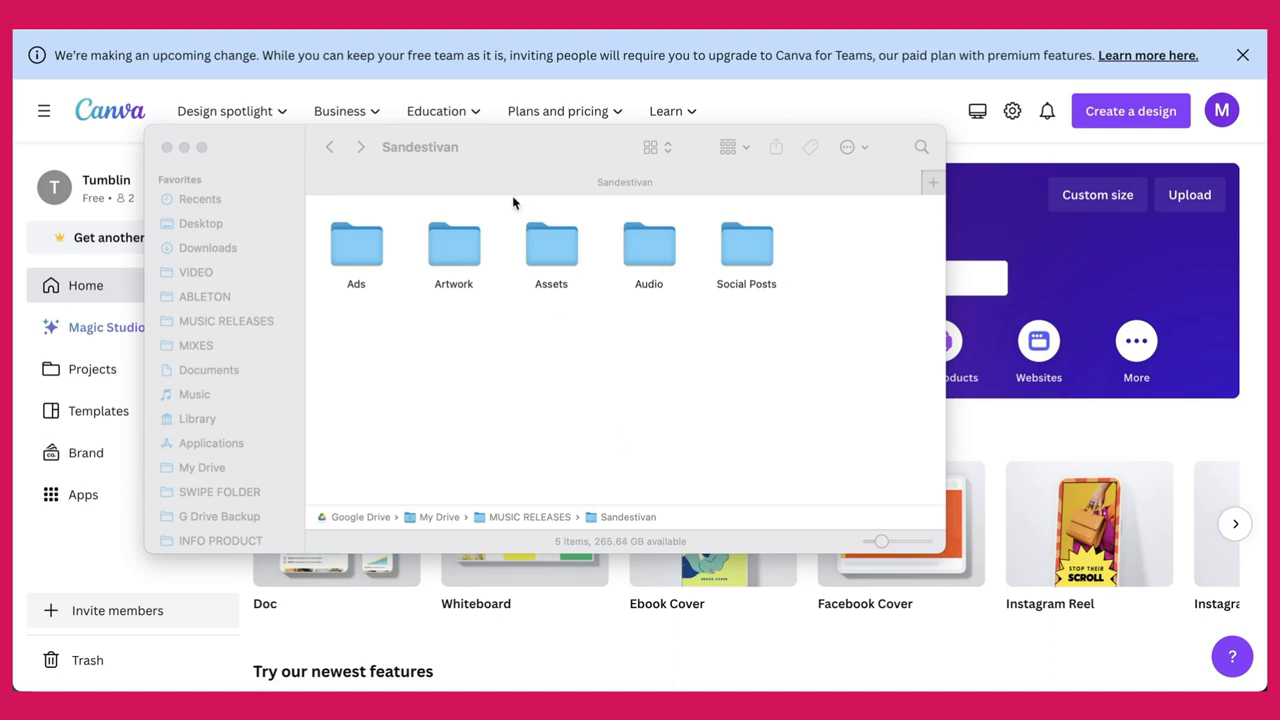
Switch to Canva and create a blank Instagram Post (Square) design.
{"action": "left_click_drag", "start_coordinate": [493, 134], "coordinate": [572, 116]}
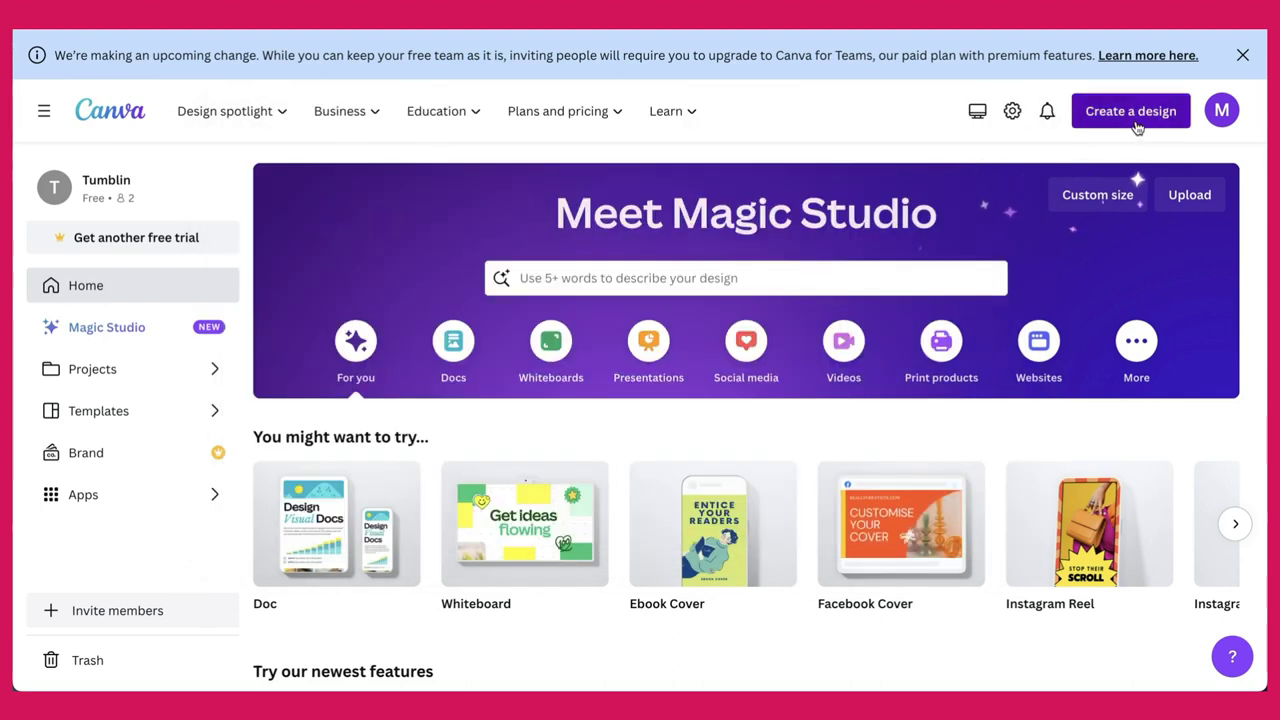
{"action": "left_click", "coordinate": [1134, 124]}
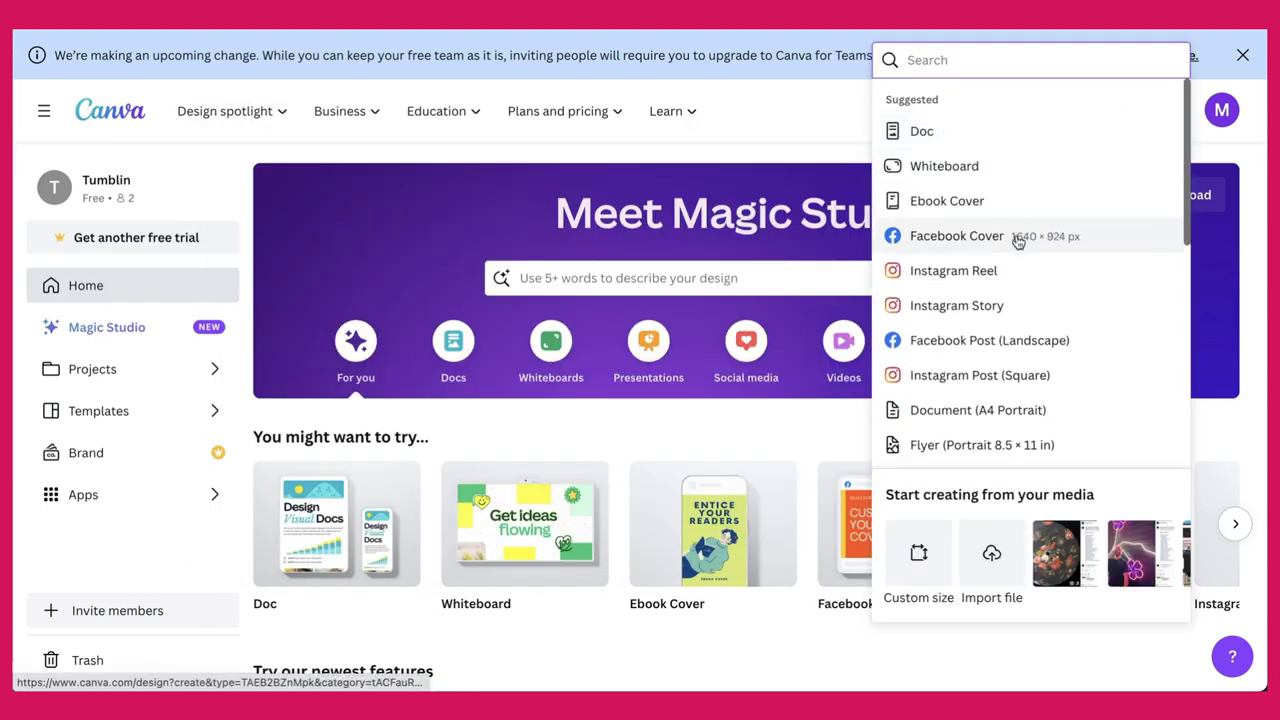
{"action": "left_click", "coordinate": [975, 377]}
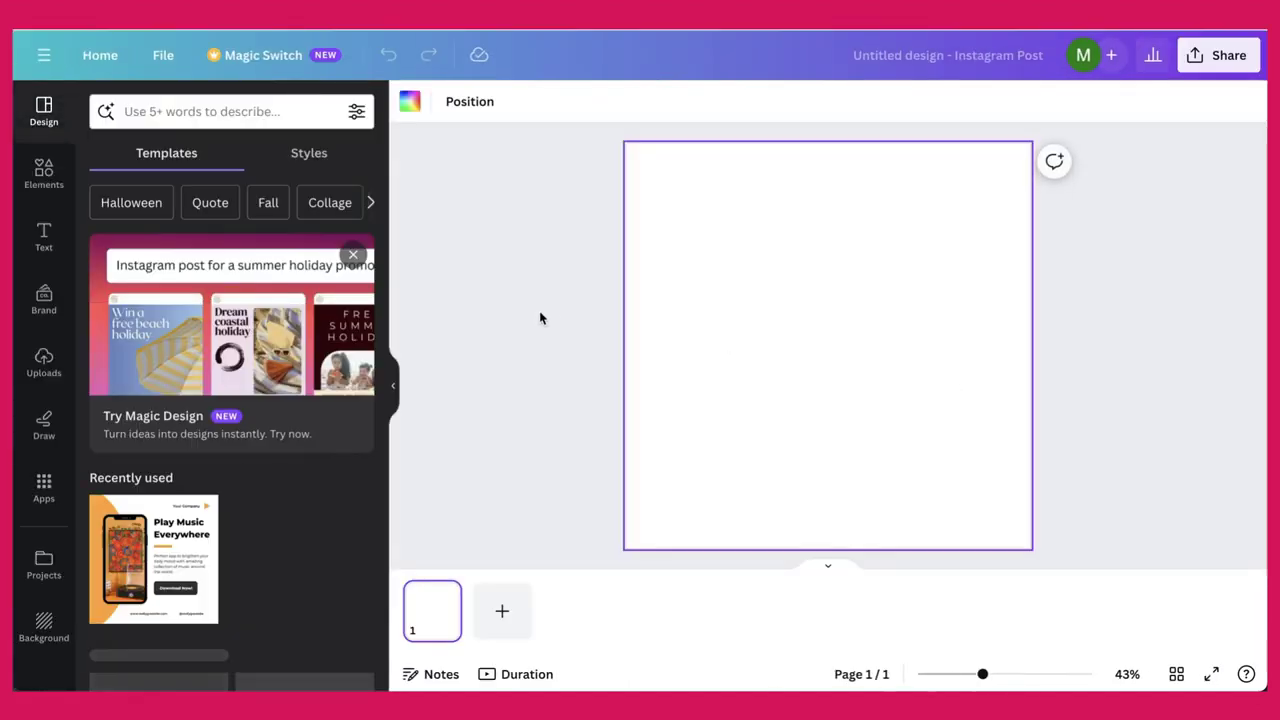
Upload Sandestivan - Artwork.jpeg from the Artwork folder of the Sandestivan release and place it over the blank page.
{"action": "left_click", "coordinate": [40, 370]}
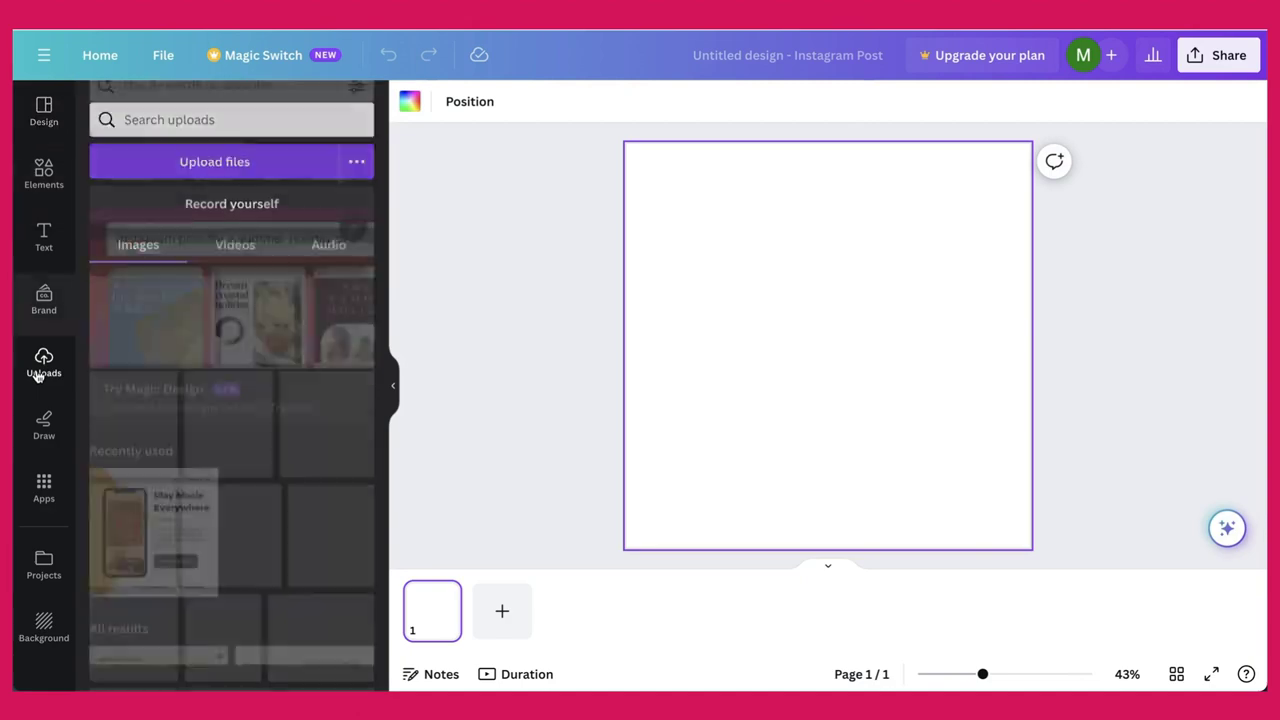
{"action": "left_click", "coordinate": [218, 158]}
{"action": "left_click", "coordinate": [122, 181]}
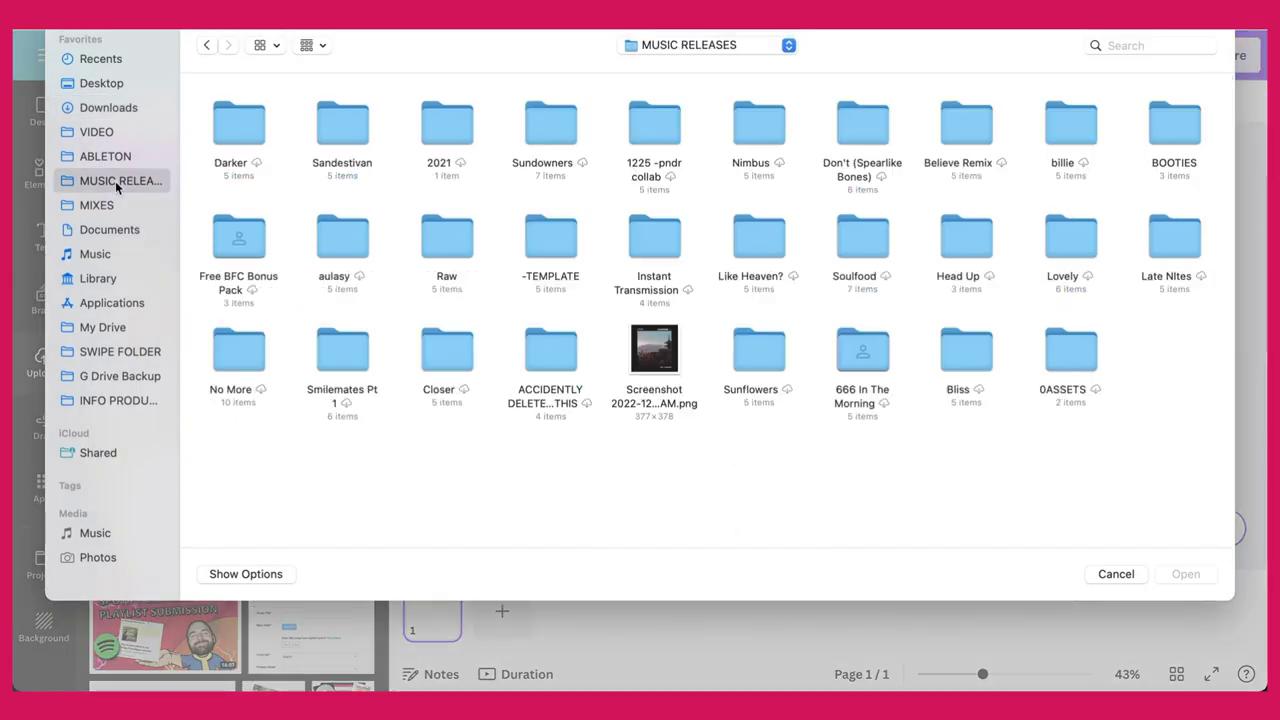
{"action": "double_click", "coordinate": [334, 133]}
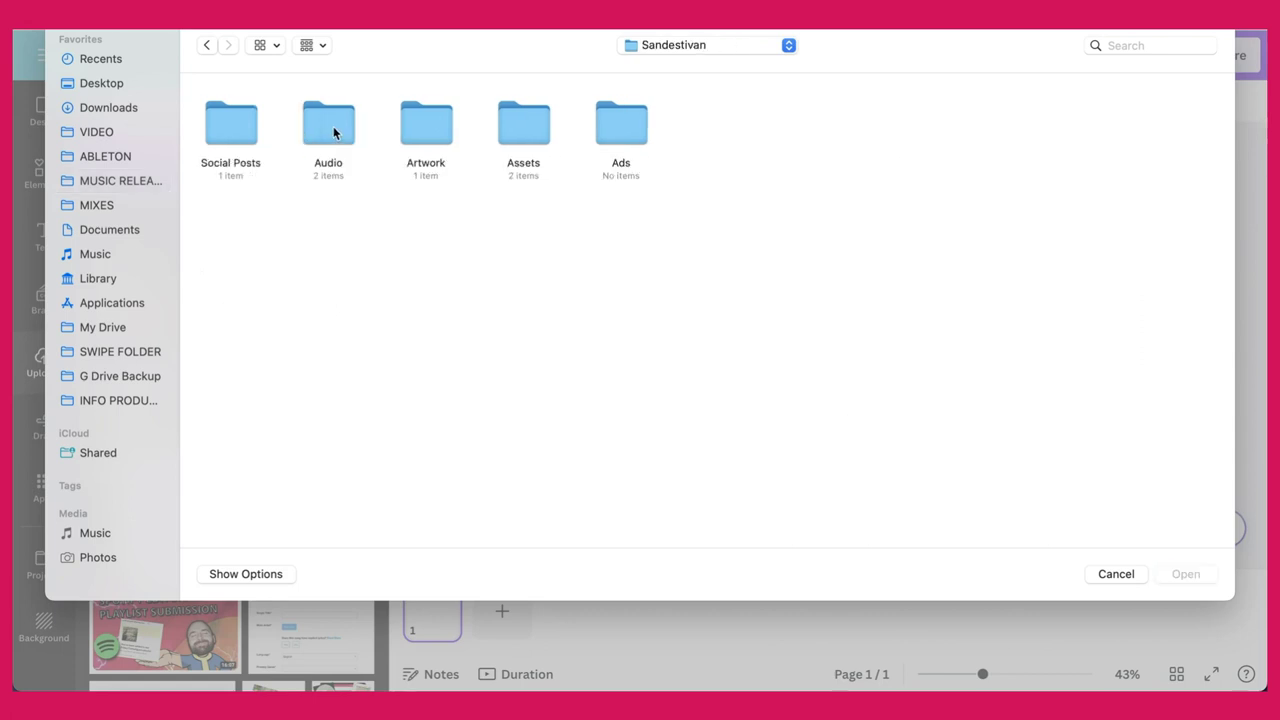
{"action": "double_click", "coordinate": [430, 134]}
{"action": "left_click", "coordinate": [226, 116]}
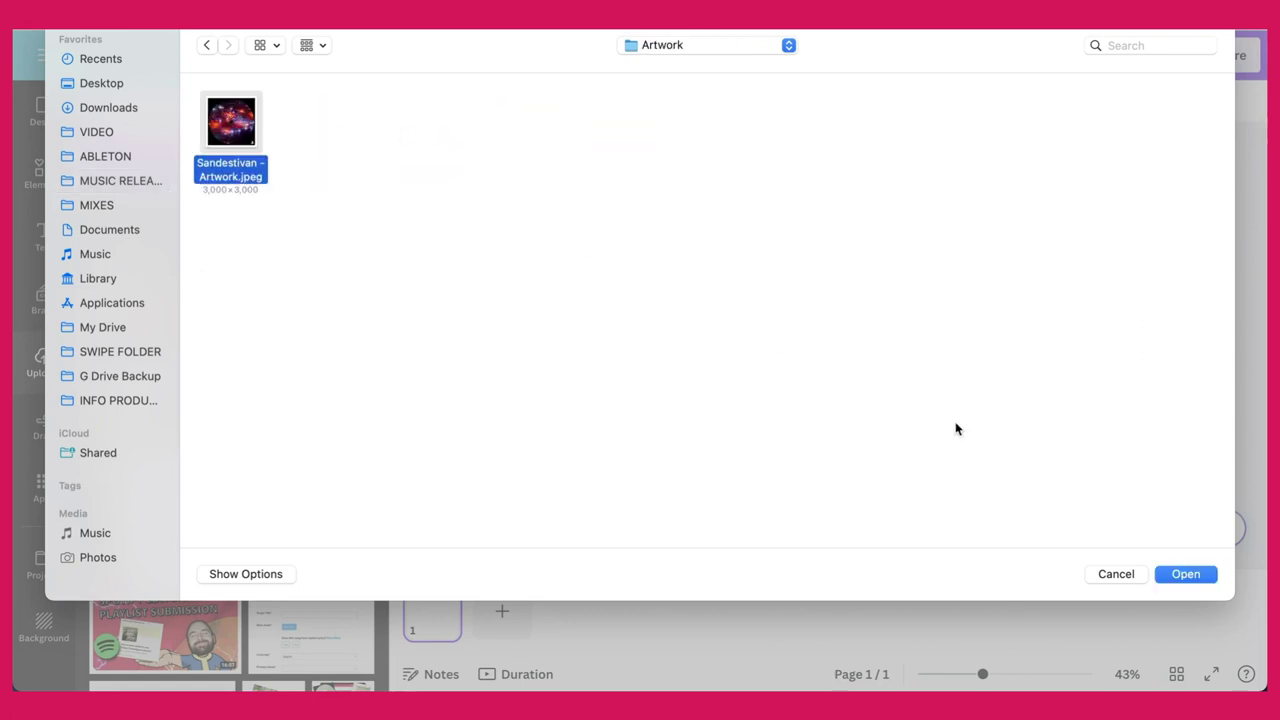
{"action": "left_click", "coordinate": [1198, 582]}
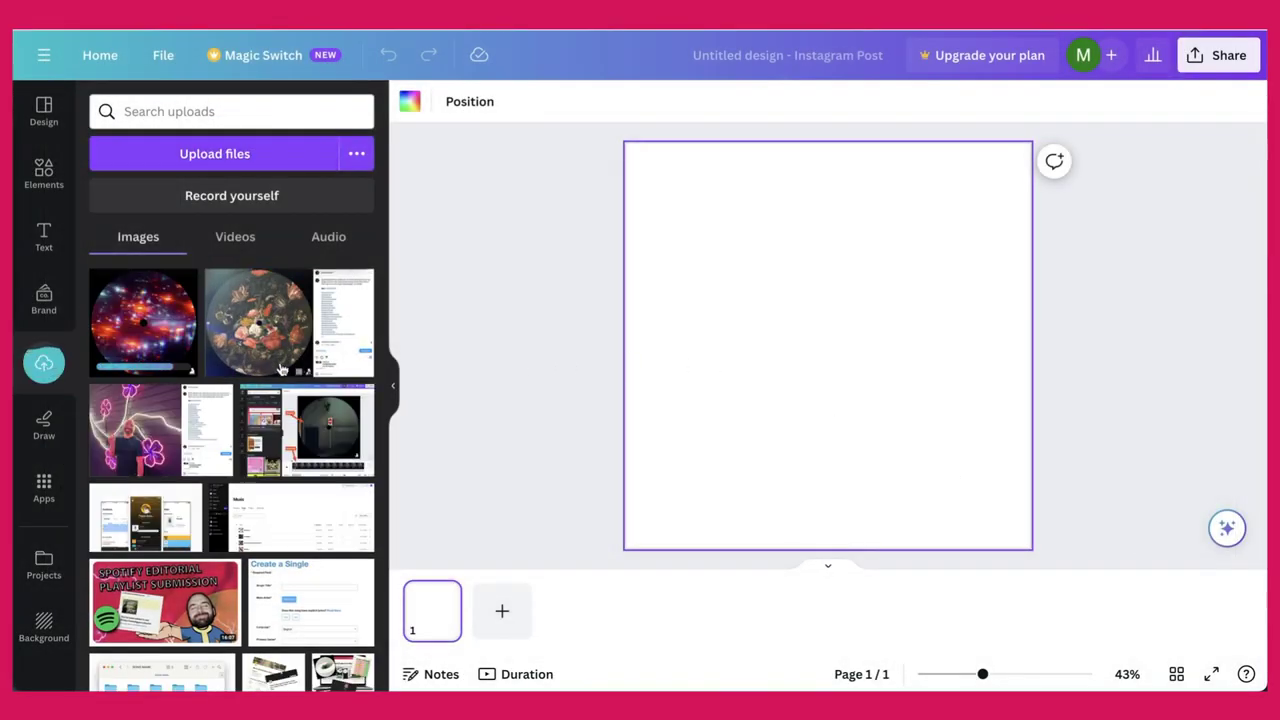
{"action": "left_click_drag", "start_coordinate": [137, 347], "coordinate": [665, 317]}
{"action": "left_click", "coordinate": [540, 304]}
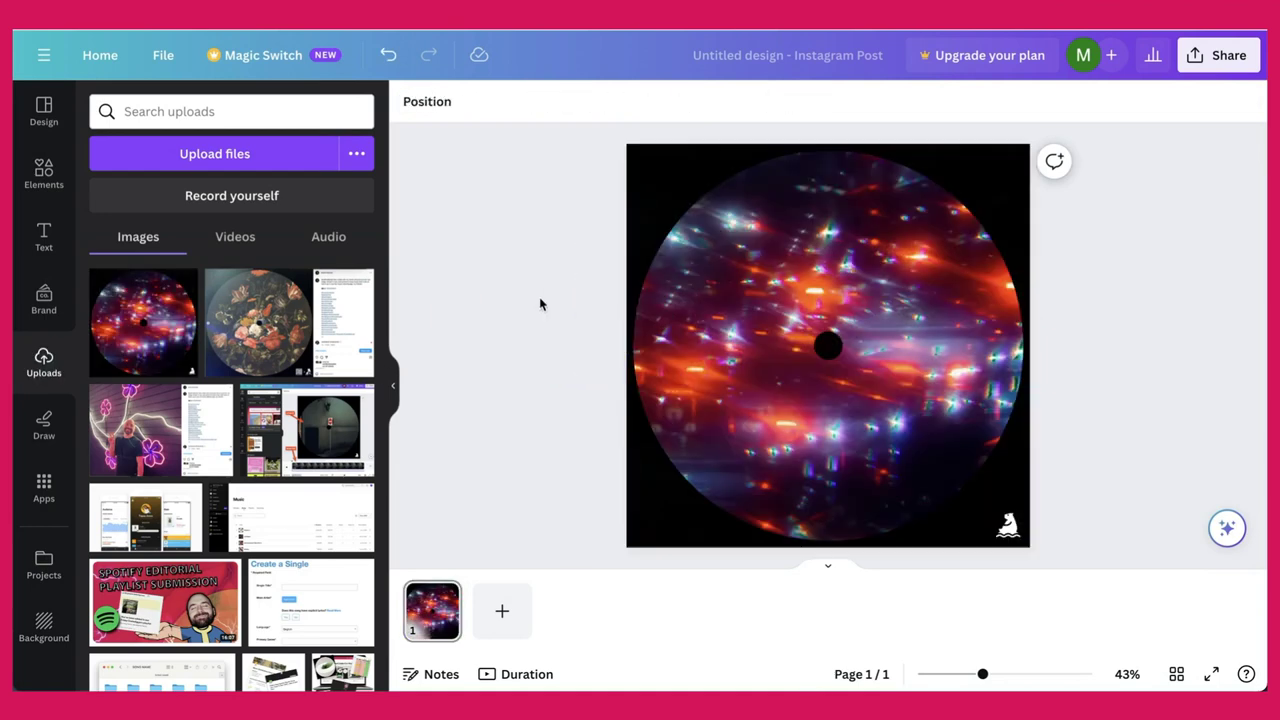
Upload the Best Friends Club - Sandestivan mp3 from the release's Audio folder to the audio uploads.
{"action": "left_click", "coordinate": [325, 240]}
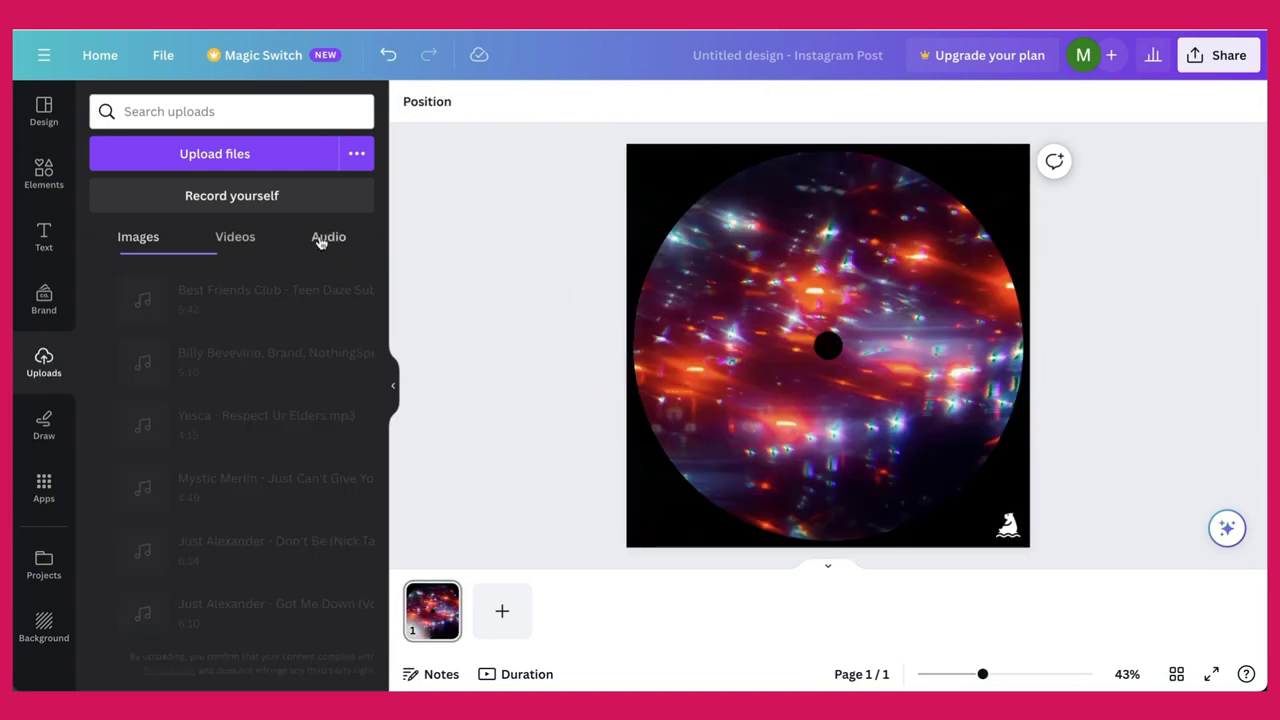
{"action": "left_click", "coordinate": [237, 158]}
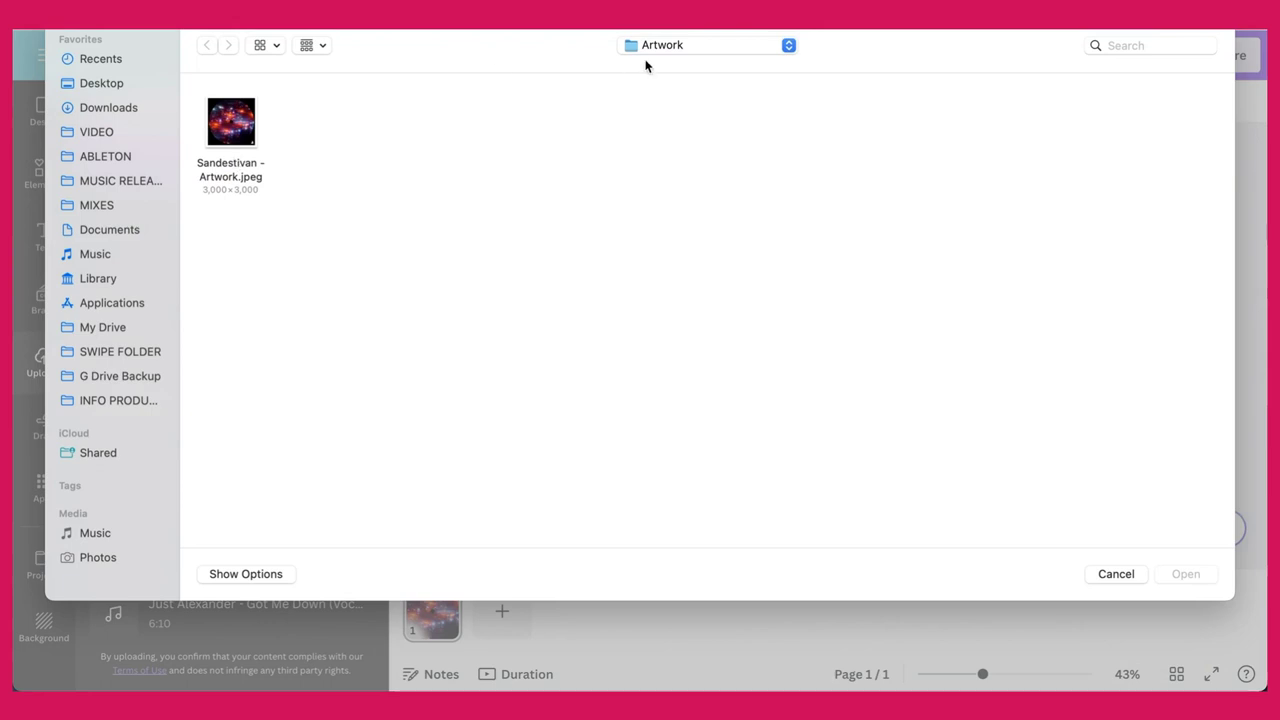
{"action": "left_click", "coordinate": [694, 46]}
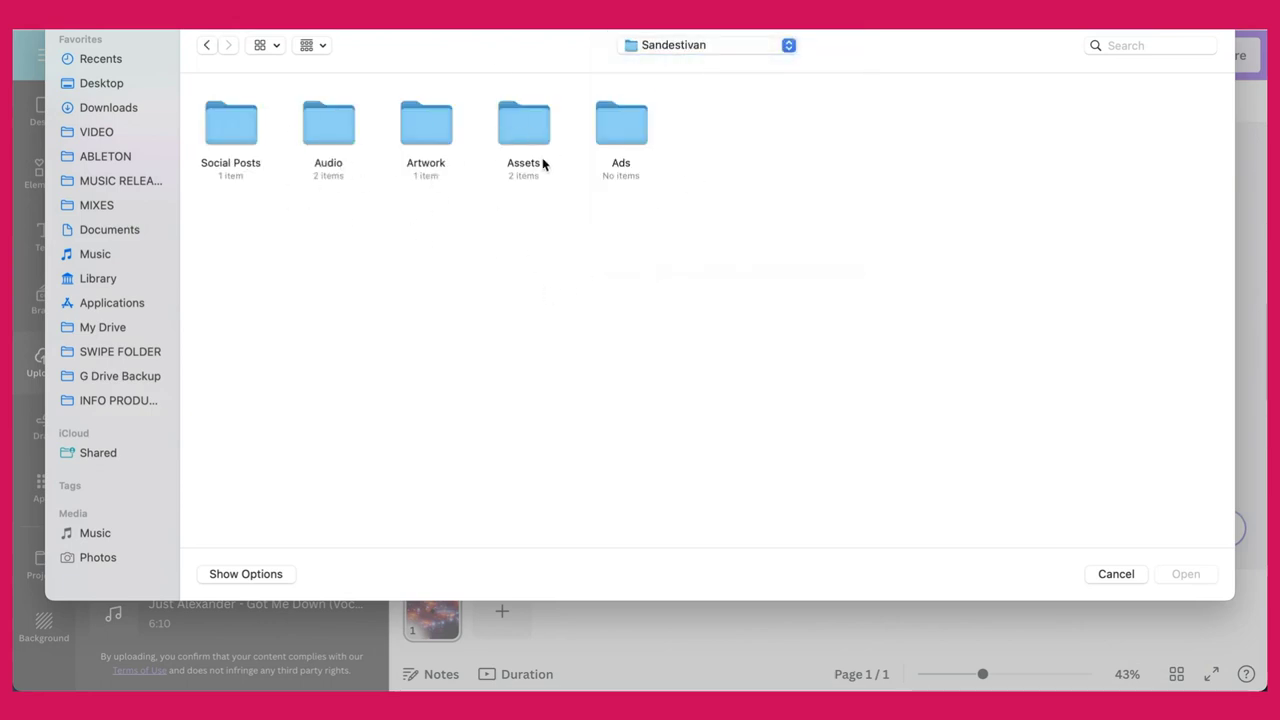
{"action": "double_click", "coordinate": [335, 135]}
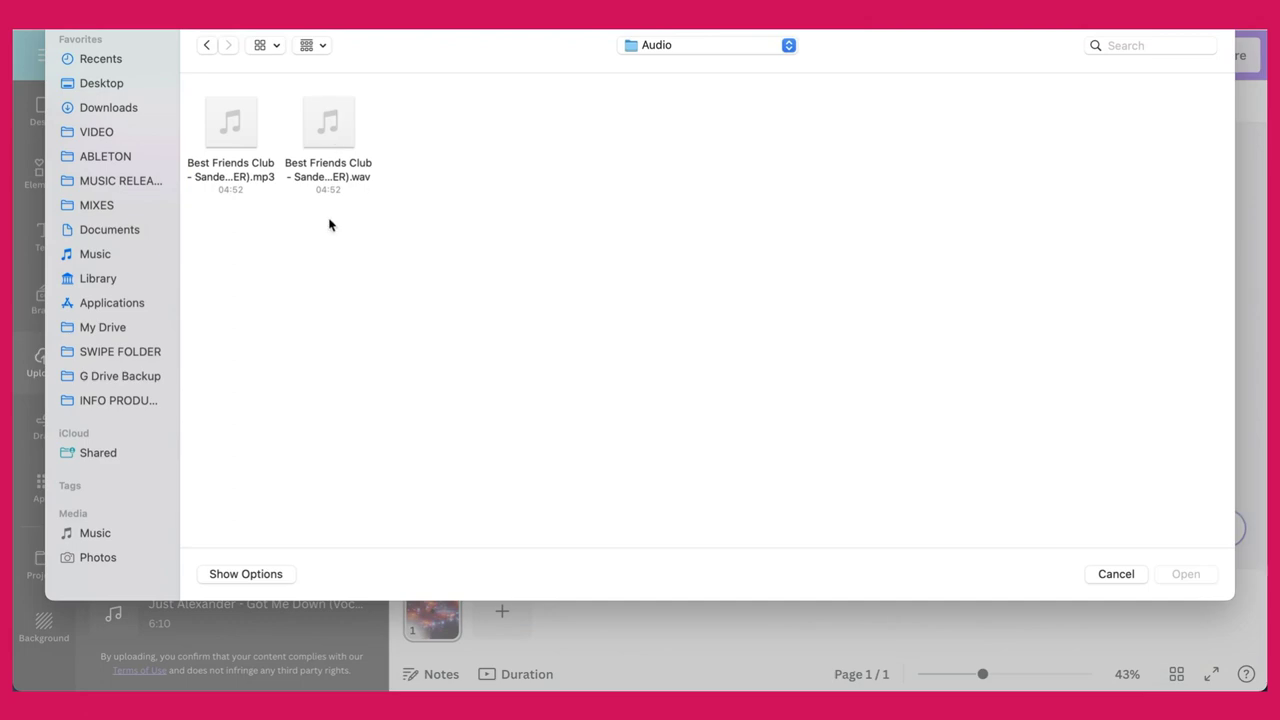
{"action": "left_click", "coordinate": [268, 178]}
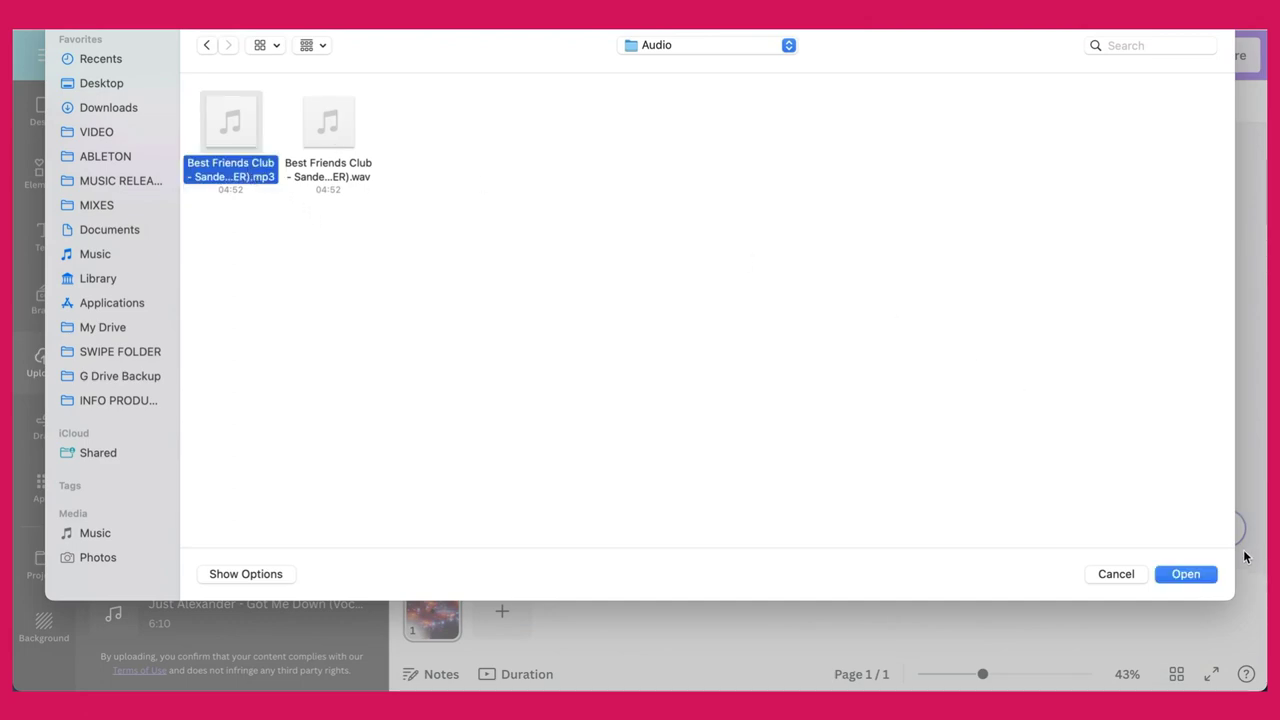
{"action": "left_click", "coordinate": [1185, 574]}
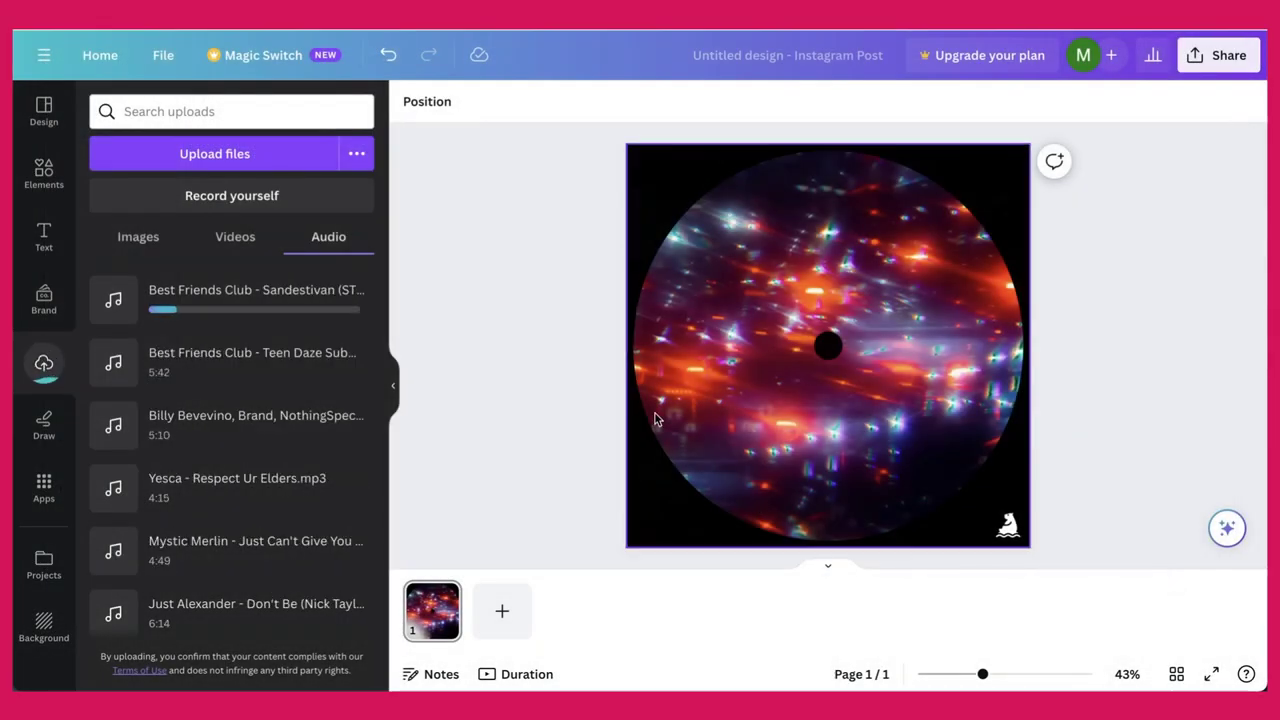
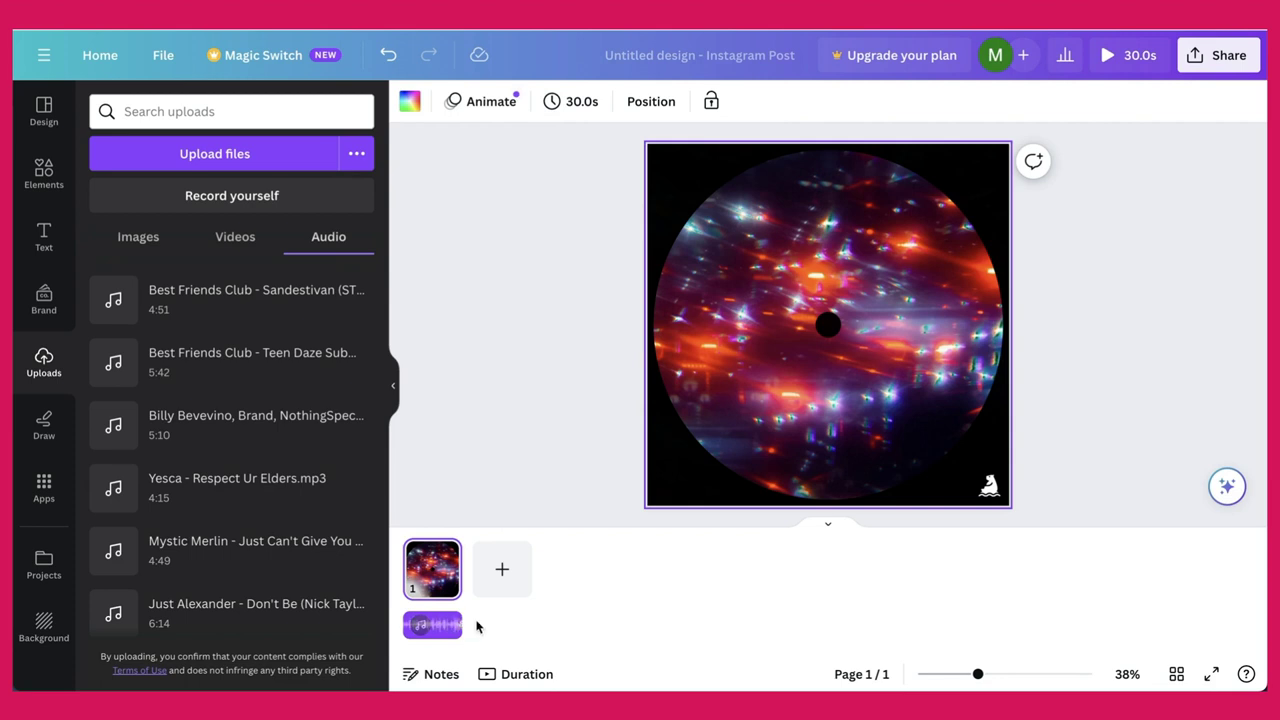
Shift which part of the song plays in the page's audio clip, then expand the page into a duration timeline and play it.
{"action": "left_click", "coordinate": [441, 627]}
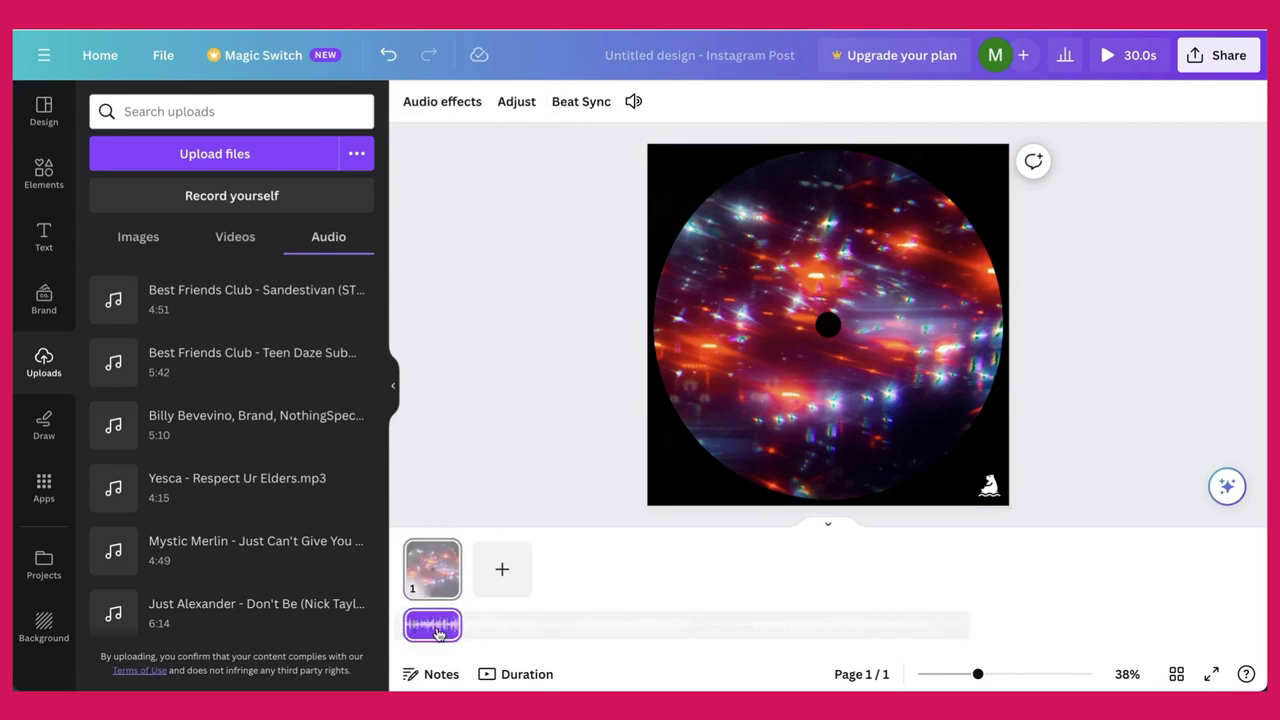
{"action": "mouse_move", "coordinate": [437, 628]}
{"action": "left_mouse_down"}
{"action": "mouse_move", "coordinate": [460, 618]}
{"action": "mouse_move", "coordinate": [425, 628]}
{"action": "mouse_move", "coordinate": [418, 645]}
{"action": "mouse_move", "coordinate": [398, 632]}
{"action": "mouse_move", "coordinate": [430, 644]}
{"action": "left_mouse_up"}
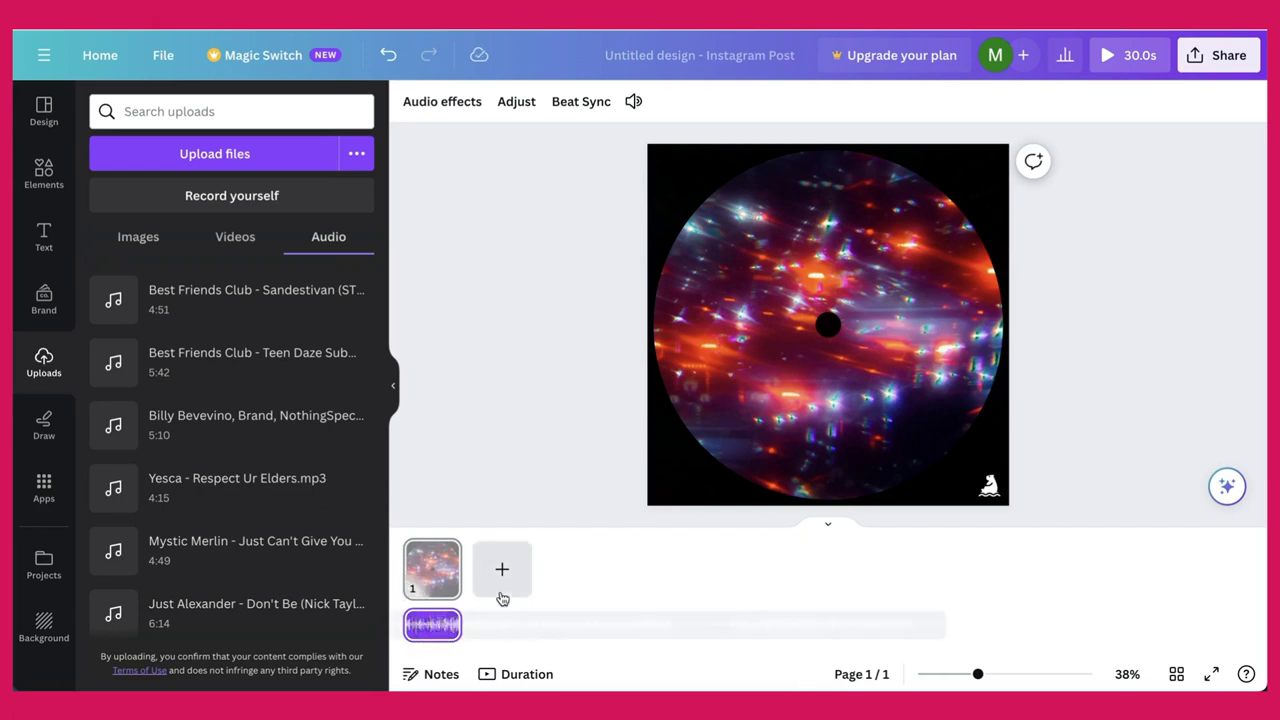
{"action": "left_click", "coordinate": [490, 674]}
{"action": "left_click", "coordinate": [490, 674]}
{"action": "left_click", "coordinate": [489, 674]}
{"action": "left_click", "coordinate": [430, 591]}
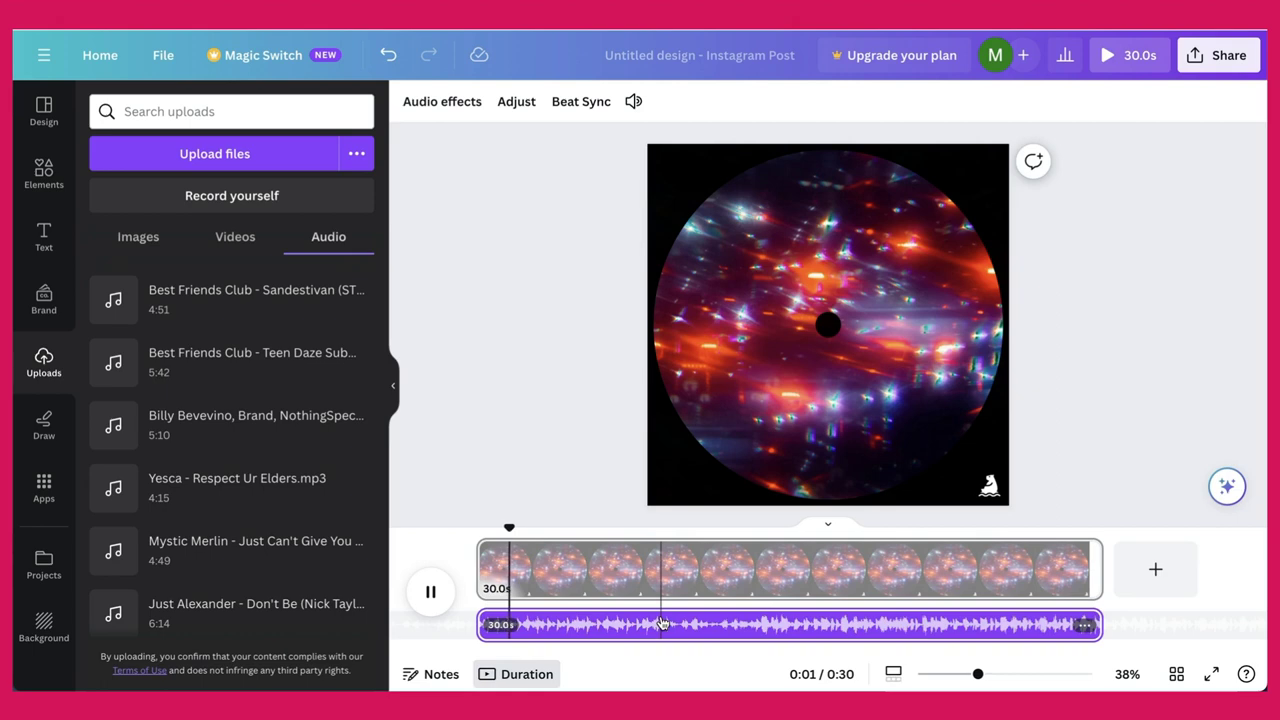
Slide the song to different sections within the 30-second clip, playing each one, then collapse the timeline to page thumbnails.
{"action": "left_click_drag", "start_coordinate": [660, 624], "coordinate": [418, 640]}
{"action": "left_click", "coordinate": [432, 594]}
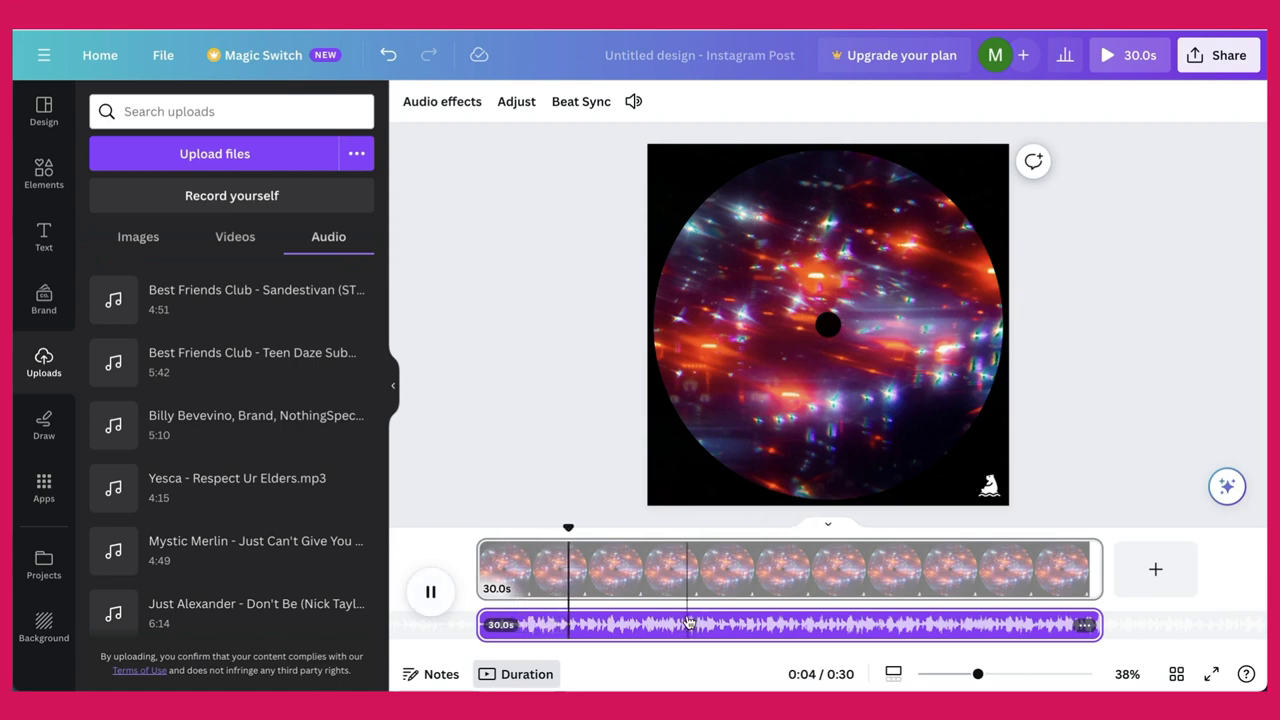
{"action": "left_click_drag", "start_coordinate": [688, 623], "coordinate": [352, 637]}
{"action": "left_click", "coordinate": [428, 592]}
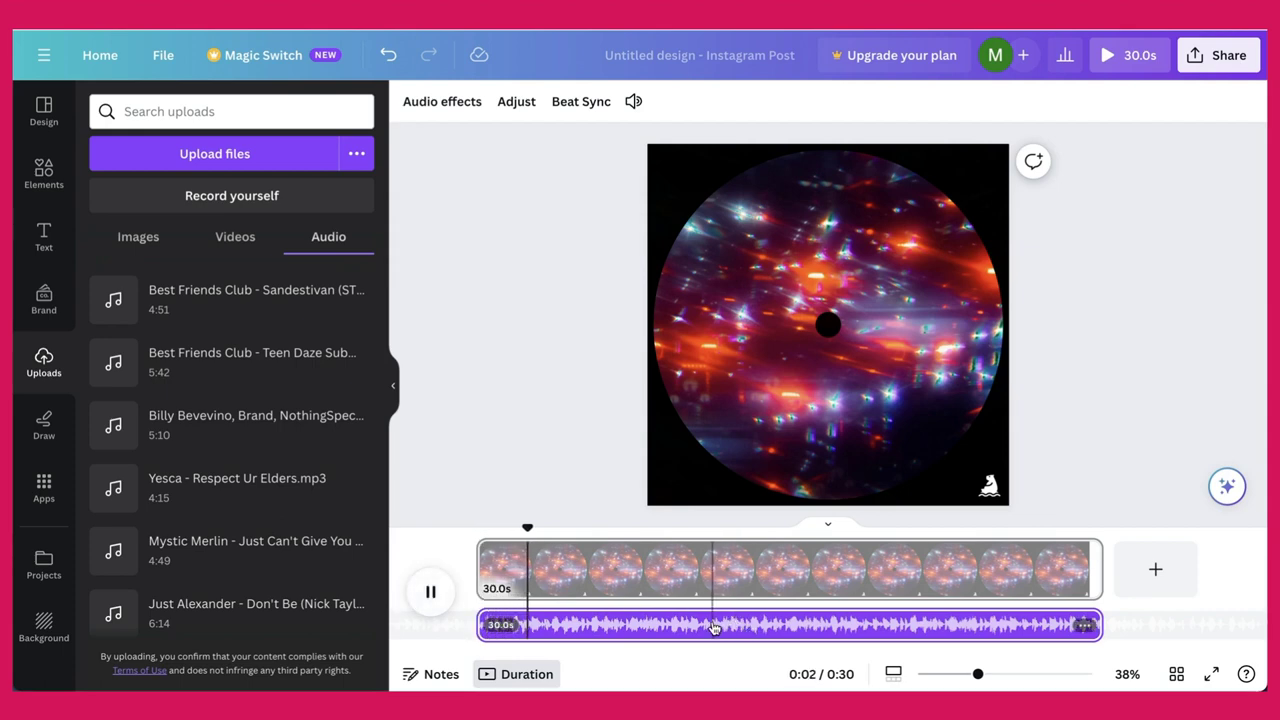
{"action": "left_click_drag", "start_coordinate": [713, 627], "coordinate": [681, 617]}
{"action": "left_click", "coordinate": [431, 591]}
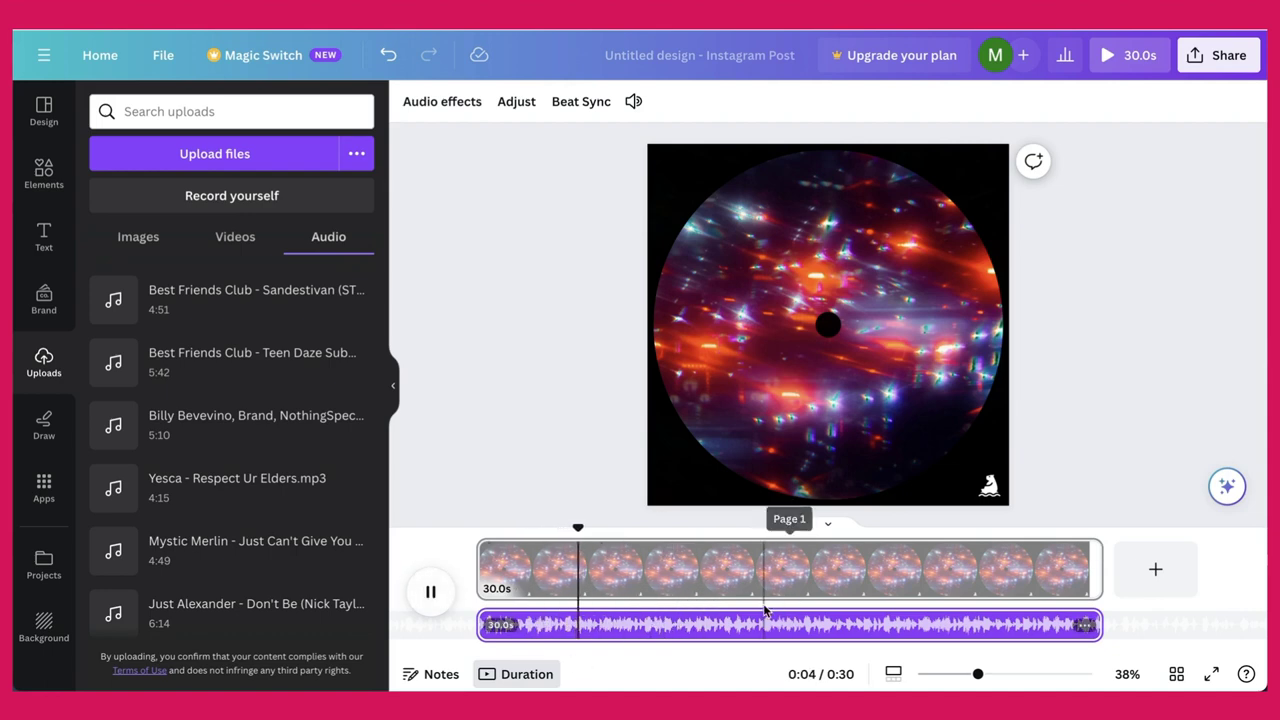
{"action": "left_click", "coordinate": [524, 676]}
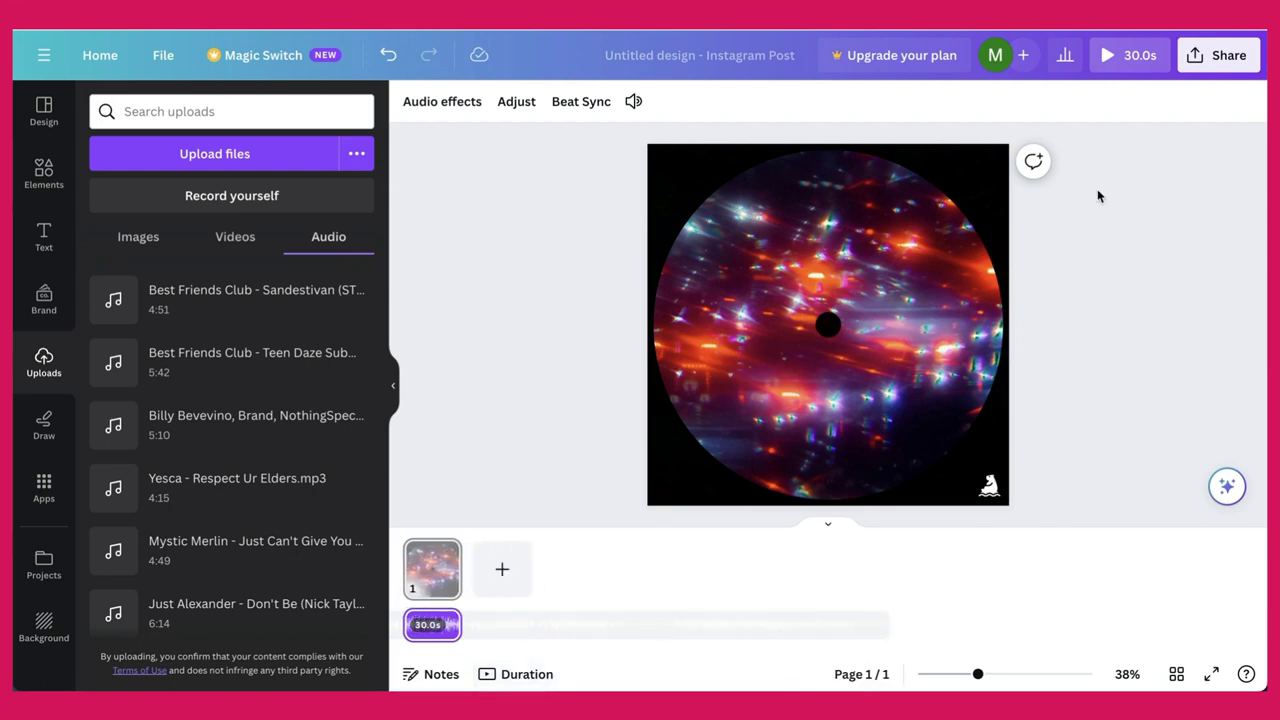
Download the finished design as an MP4 Video.
{"action": "left_click", "coordinate": [1220, 58]}
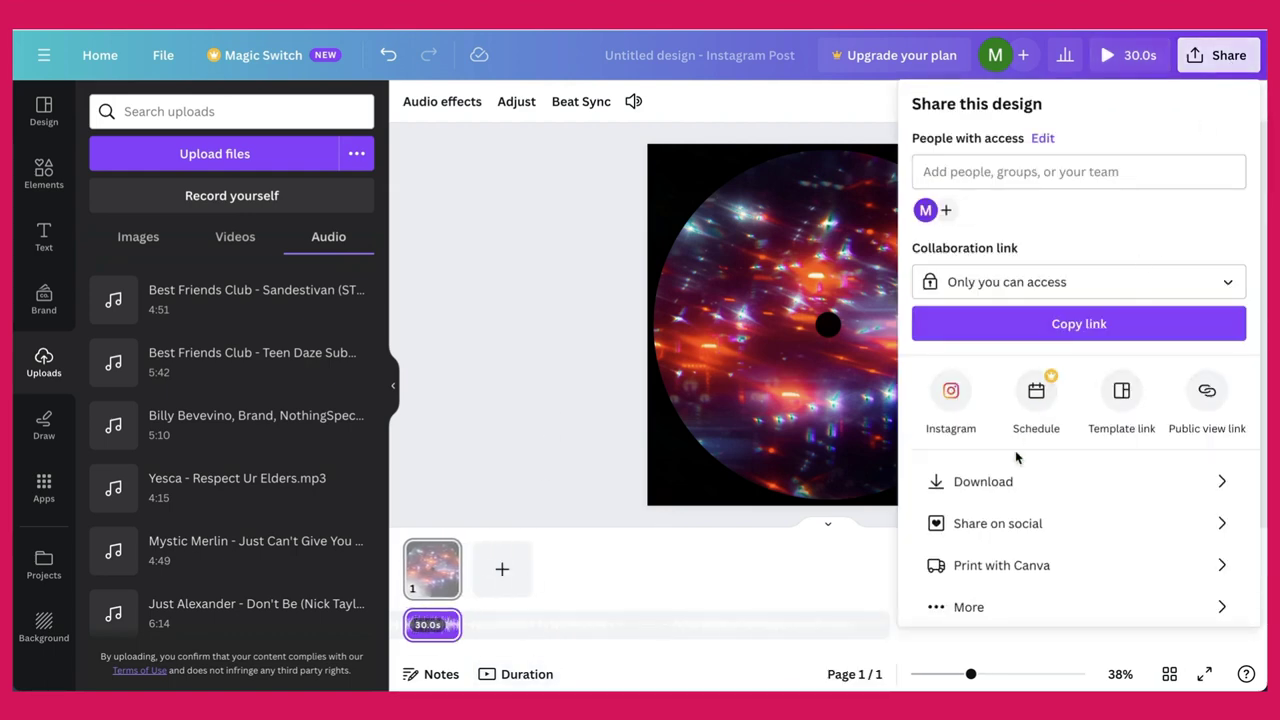
{"action": "left_click", "coordinate": [1005, 486]}
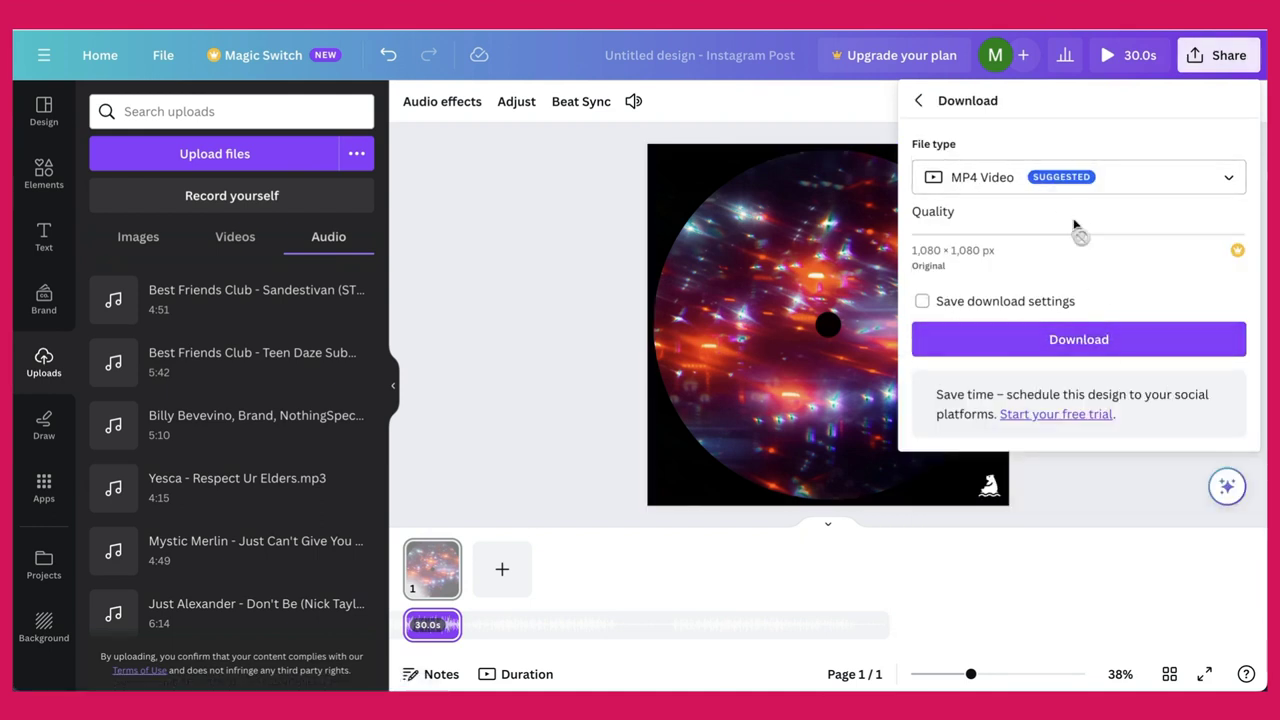
{"action": "left_click", "coordinate": [1133, 170]}
{"action": "left_click", "coordinate": [1133, 170]}
{"action": "left_click", "coordinate": [1057, 337]}
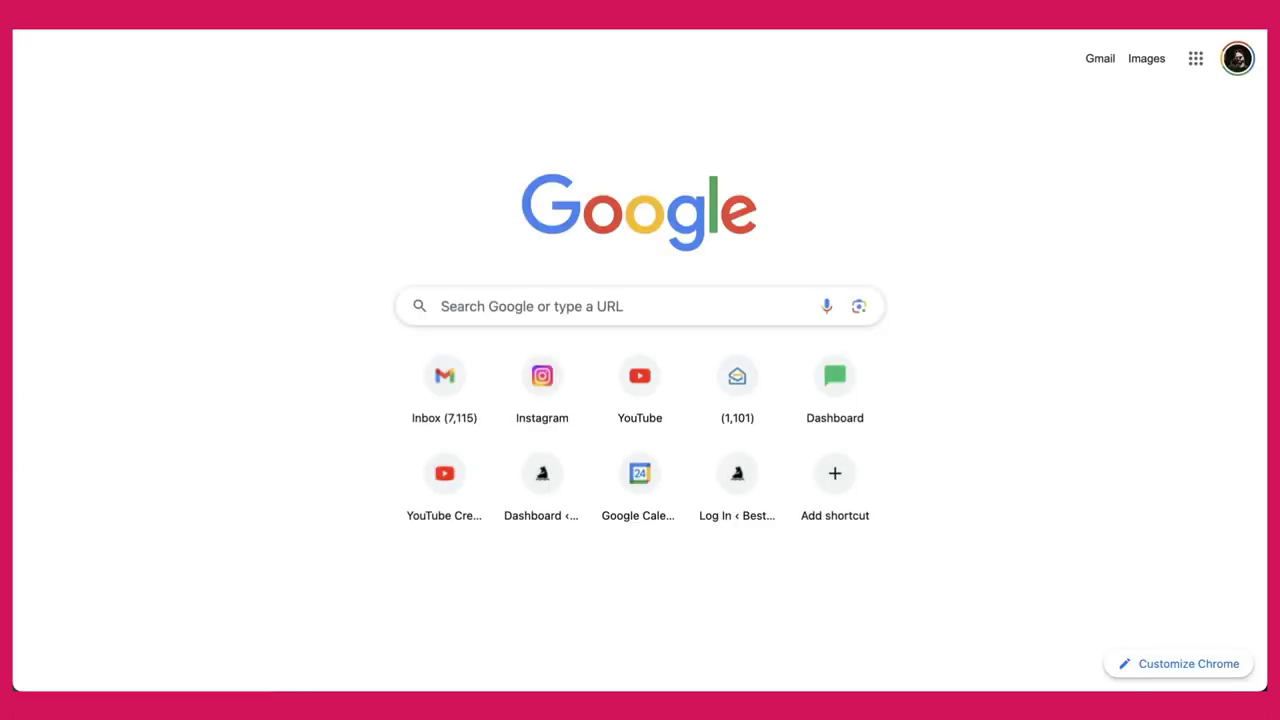
Switch to a blank browser page, search Google for "meta business suite" and open Meta Business Suite.
{"action": "type", "text": "meta business su"}
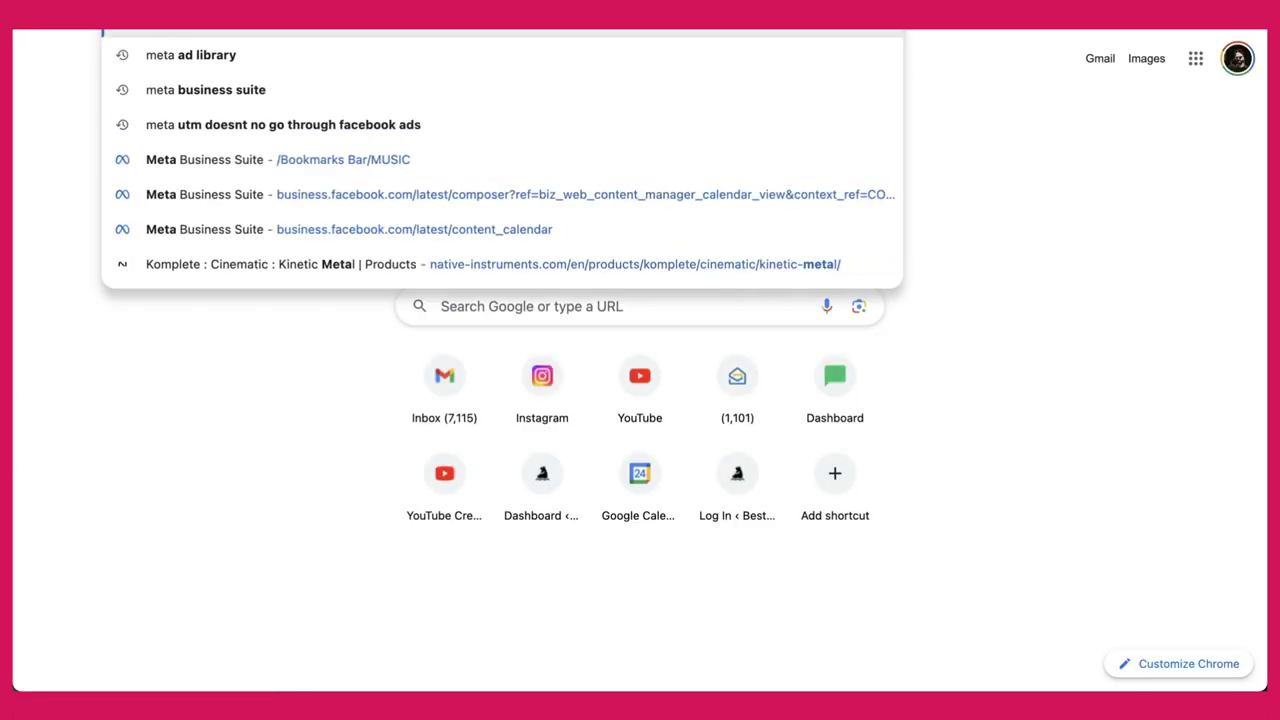
{"action": "key", "text": "Return"}
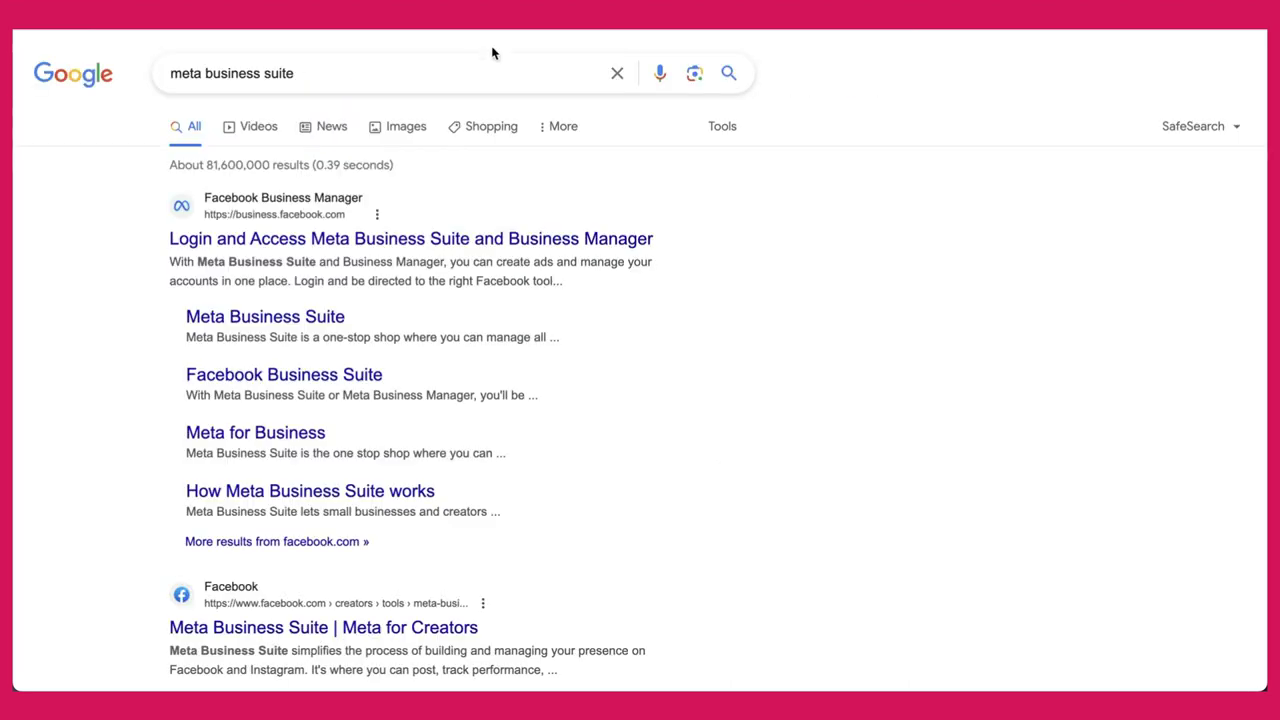
{"action": "left_click", "coordinate": [340, 489]}
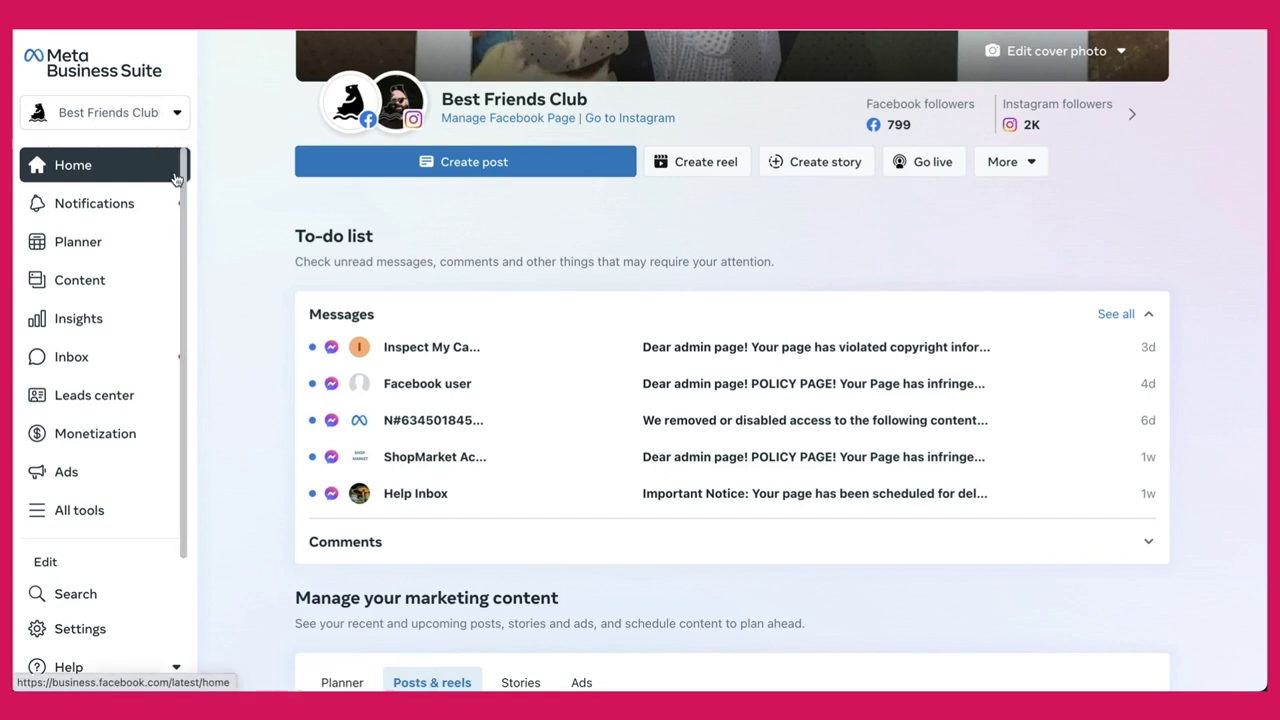
Start a new scheduled post from the Planner, dismissing the goals introduction and the date and time dialog.
{"action": "left_click", "coordinate": [116, 250]}
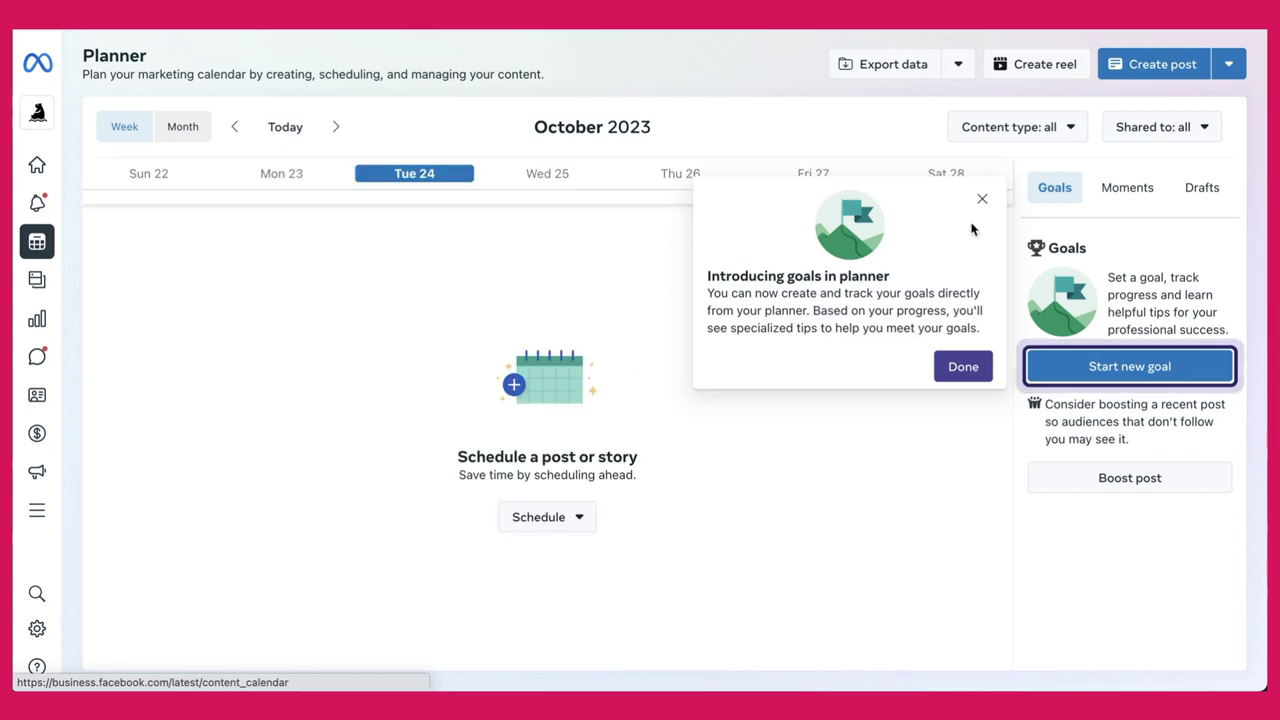
{"action": "left_click", "coordinate": [983, 199]}
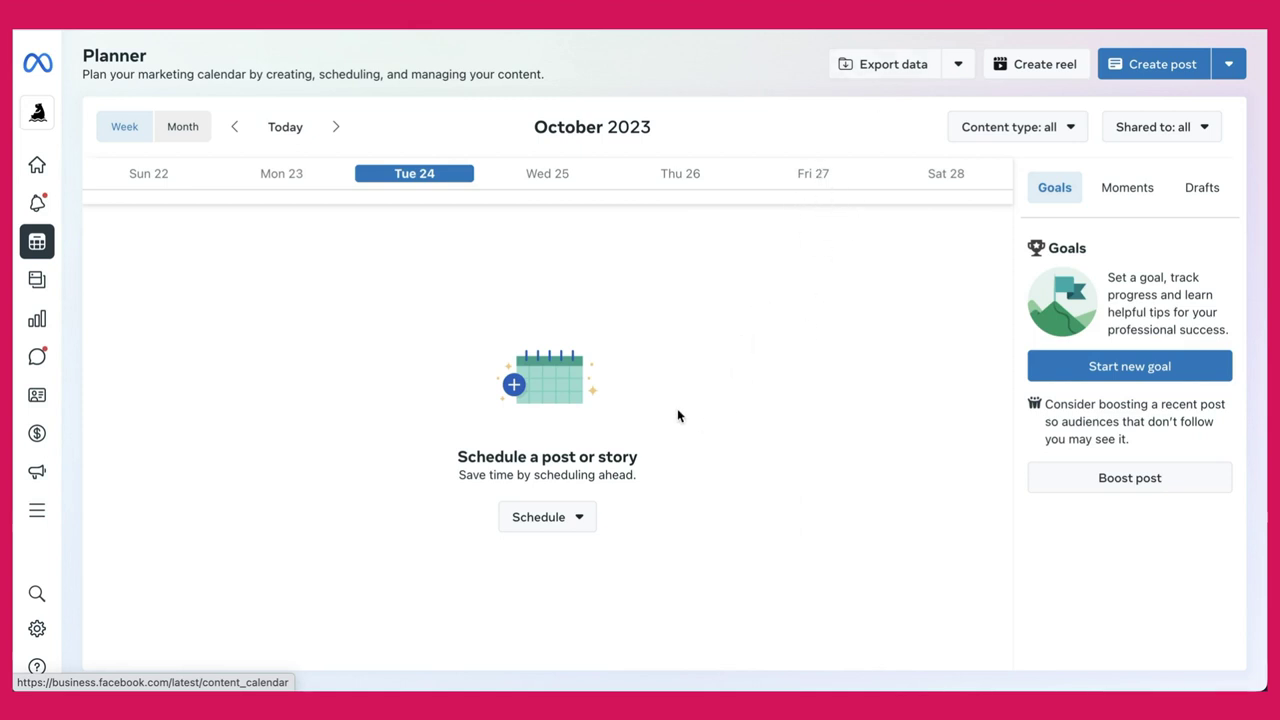
{"action": "left_click", "coordinate": [564, 521]}
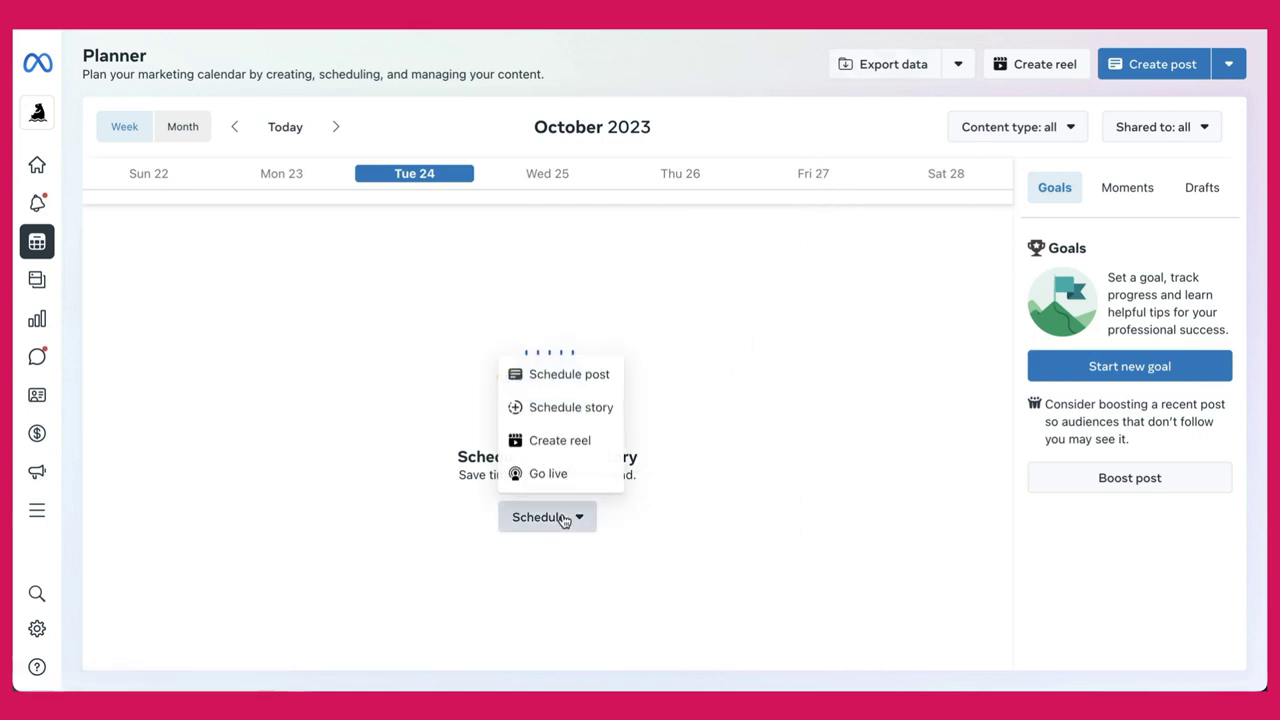
{"action": "left_click", "coordinate": [569, 376]}
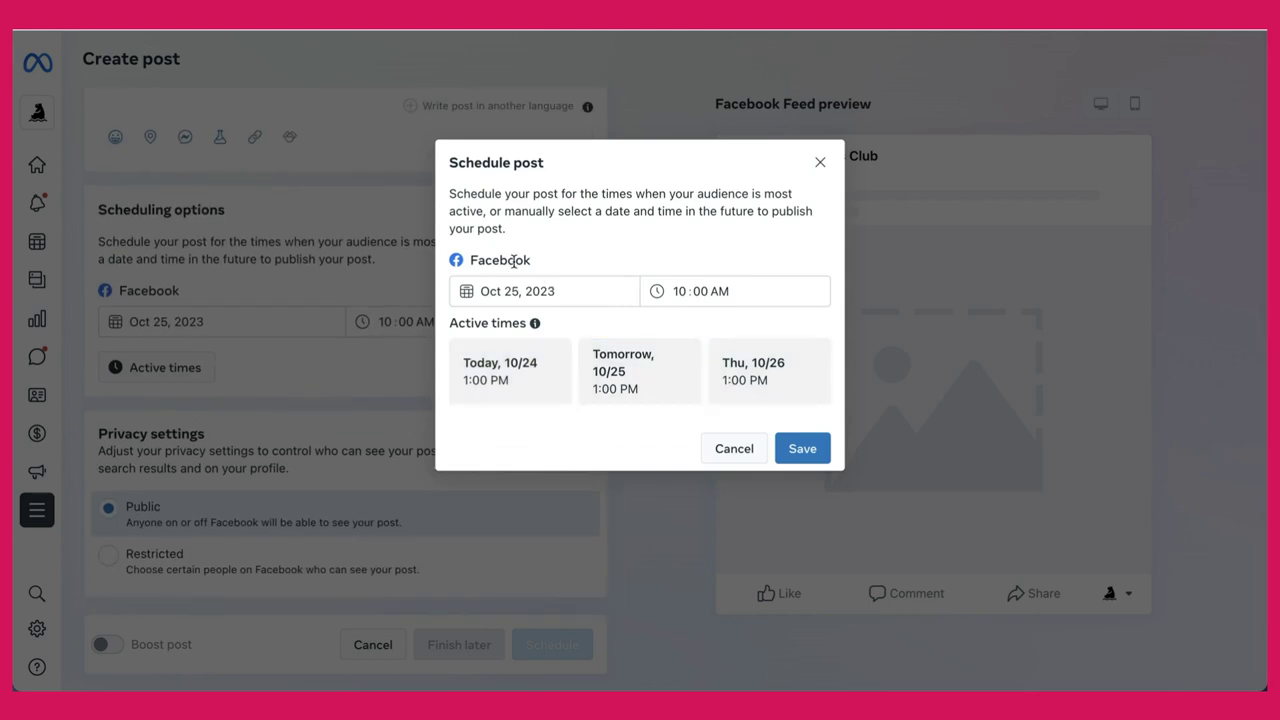
{"action": "left_click", "coordinate": [733, 448]}
Set the post to publish only to the bestfrndsclub Instagram account, deselecting the Facebook page, and dismiss the default selection notice.
{"action": "scroll", "coordinate": [309, 435], "scroll_direction": "up", "scroll_amount": 4}
{"action": "scroll", "coordinate": [257, 280], "scroll_direction": "up", "scroll_amount": 3}
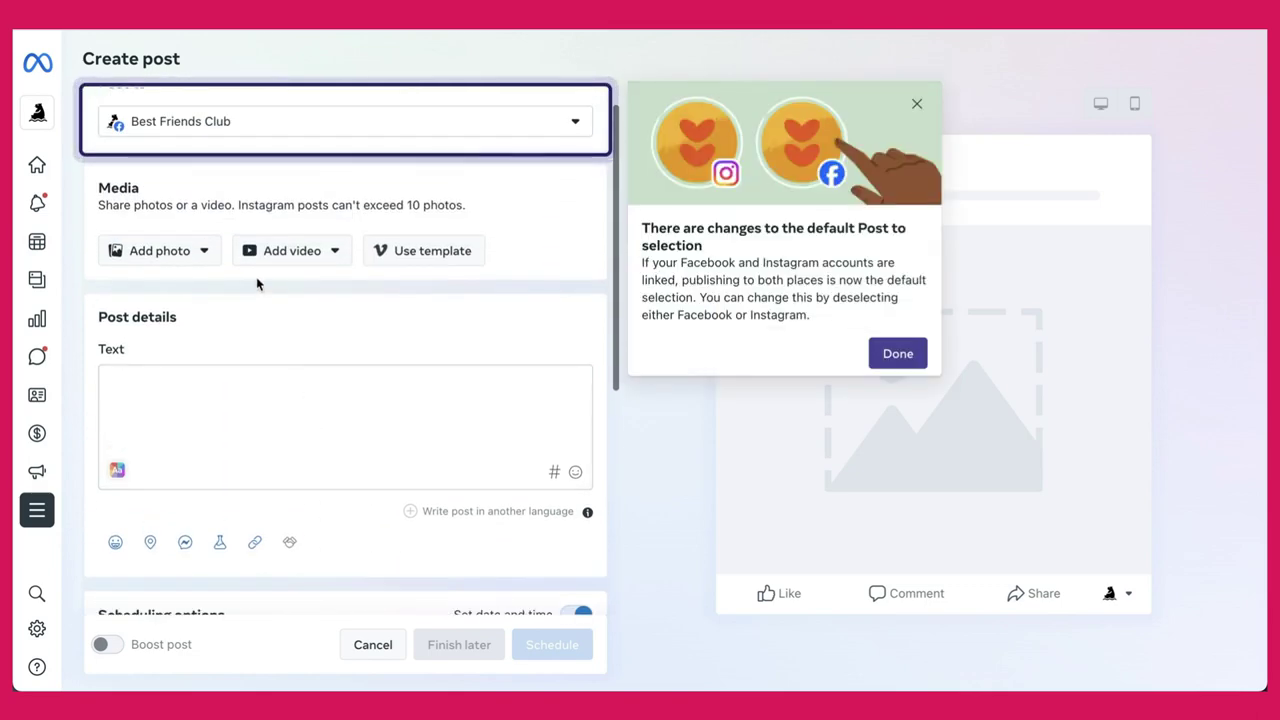
{"action": "left_click", "coordinate": [200, 149]}
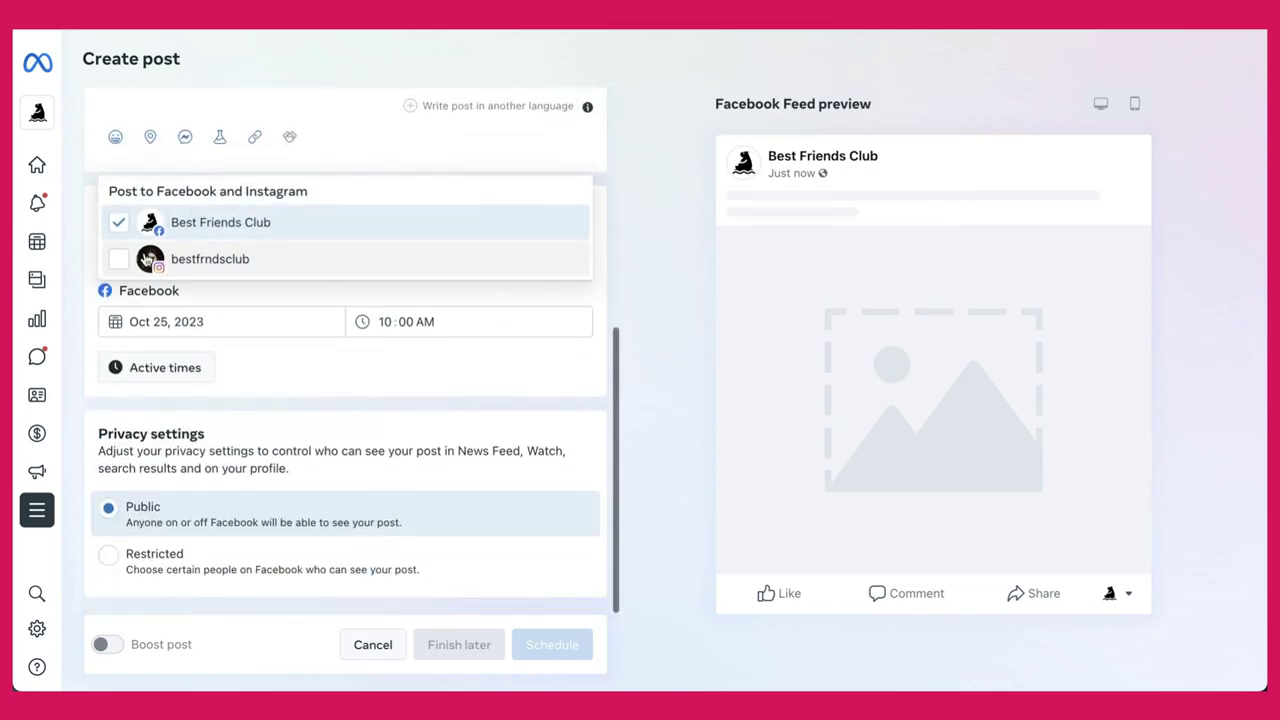
{"action": "left_click", "coordinate": [119, 259]}
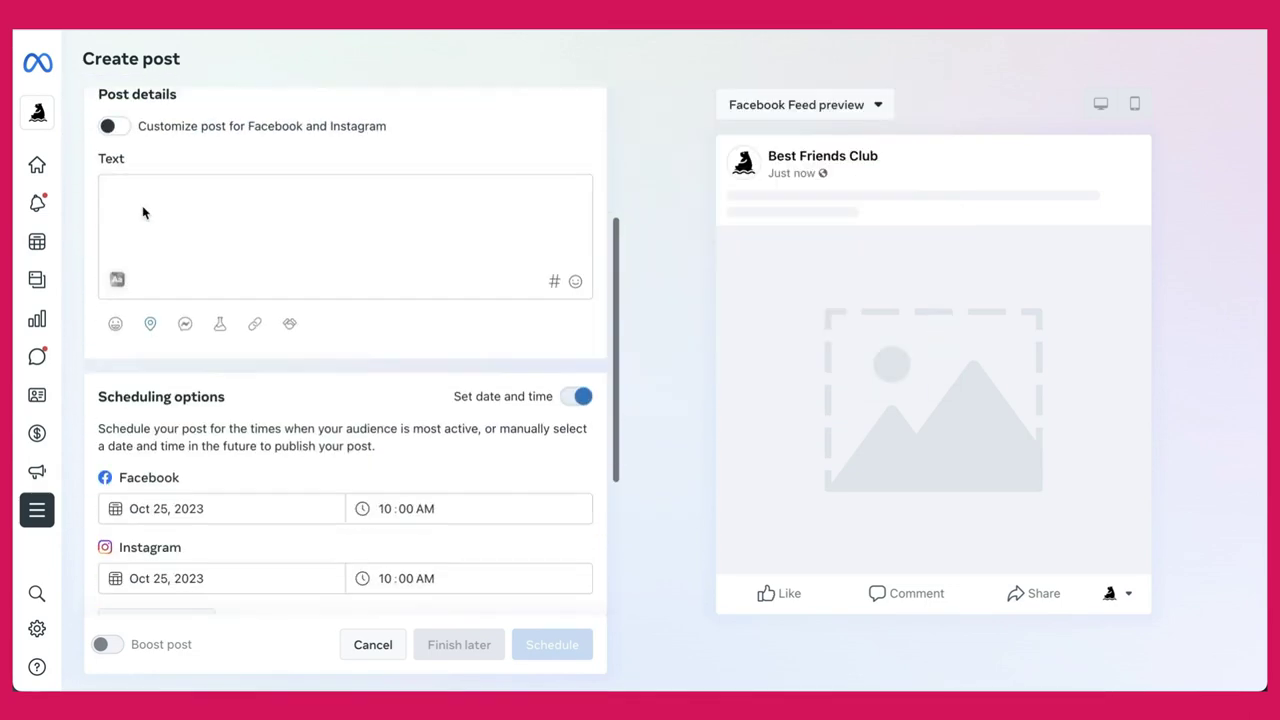
{"action": "scroll", "coordinate": [143, 209], "scroll_direction": "down", "scroll_amount": 3}
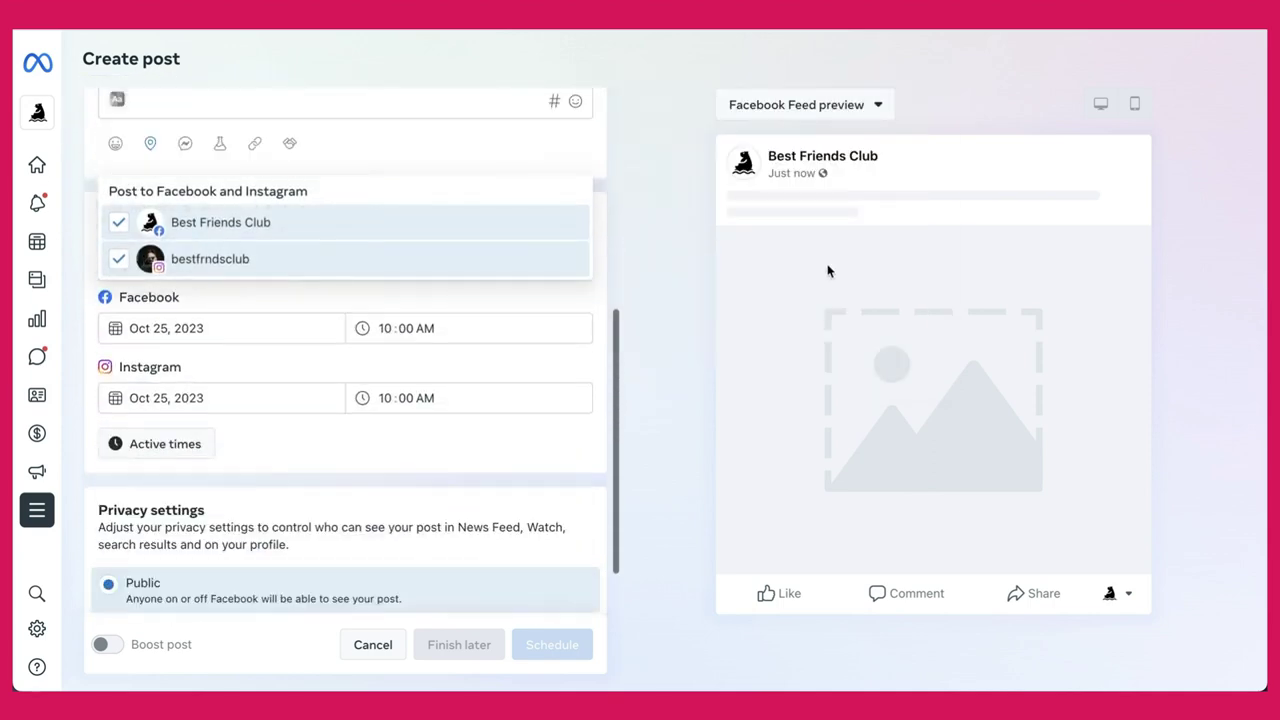
{"action": "scroll", "coordinate": [294, 240], "scroll_direction": "down", "scroll_amount": 2}
{"action": "left_click", "coordinate": [119, 223]}
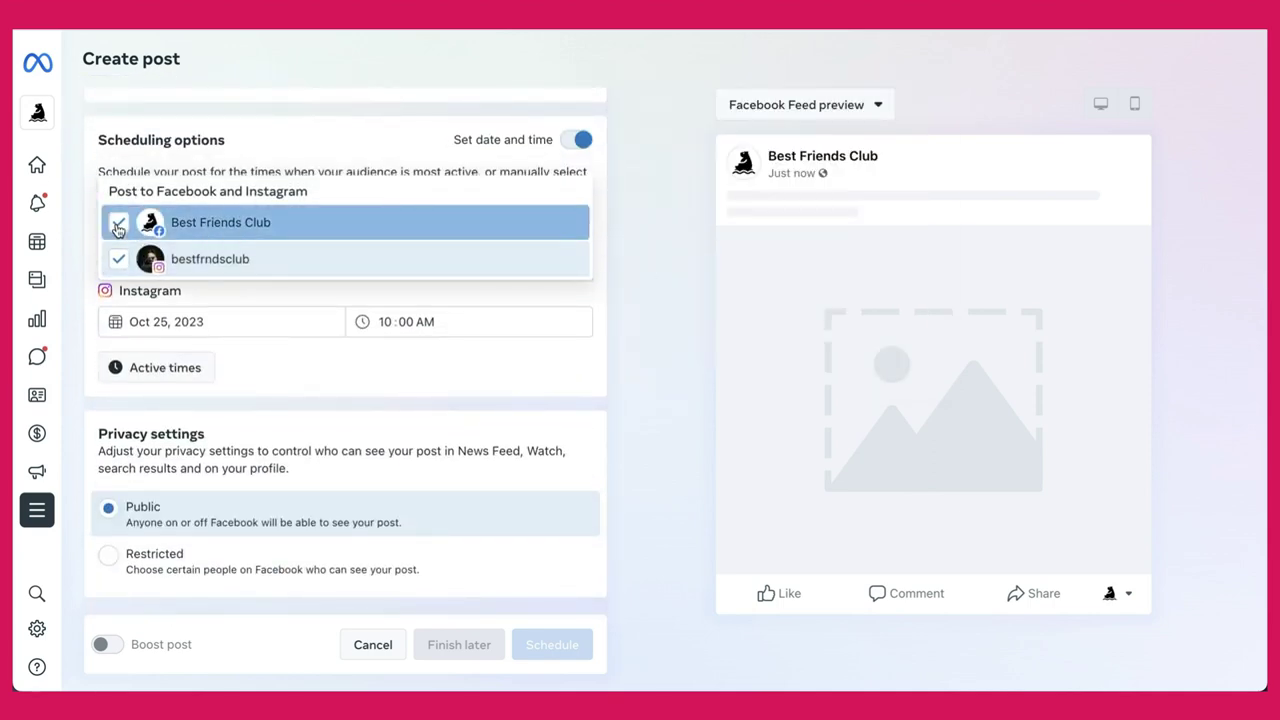
{"action": "scroll", "coordinate": [470, 230], "scroll_direction": "down", "scroll_amount": 4}
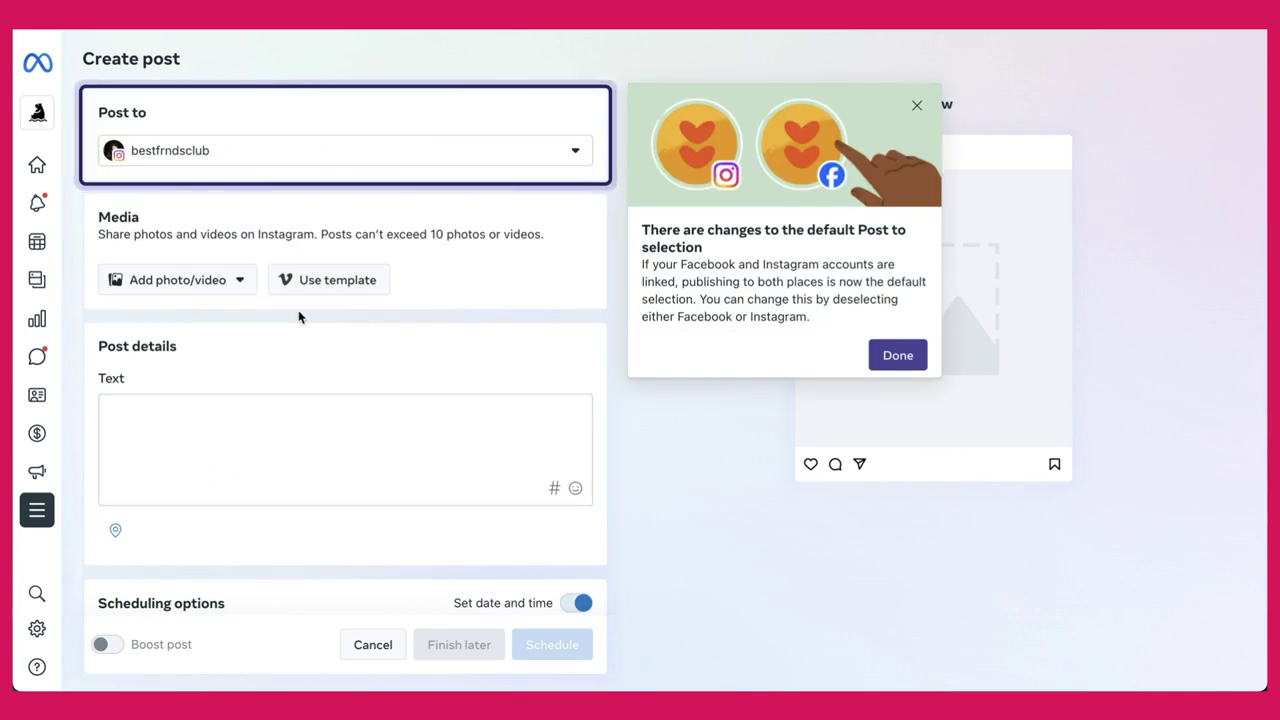
{"action": "left_click", "coordinate": [917, 105]}
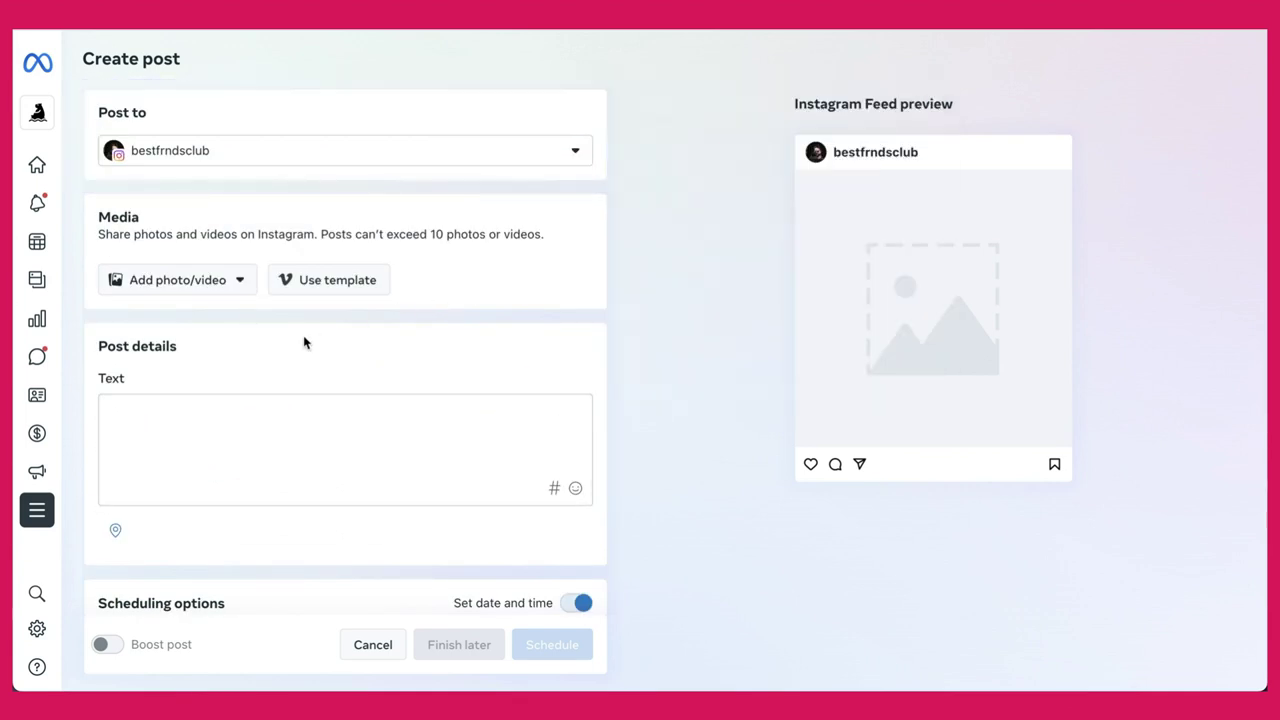
Upload the pool-table photo, whose file name starts with 350475095, from the Candids folder inside Sandestivan's Social Posts folder to the post's media.
{"action": "left_click", "coordinate": [205, 284]}
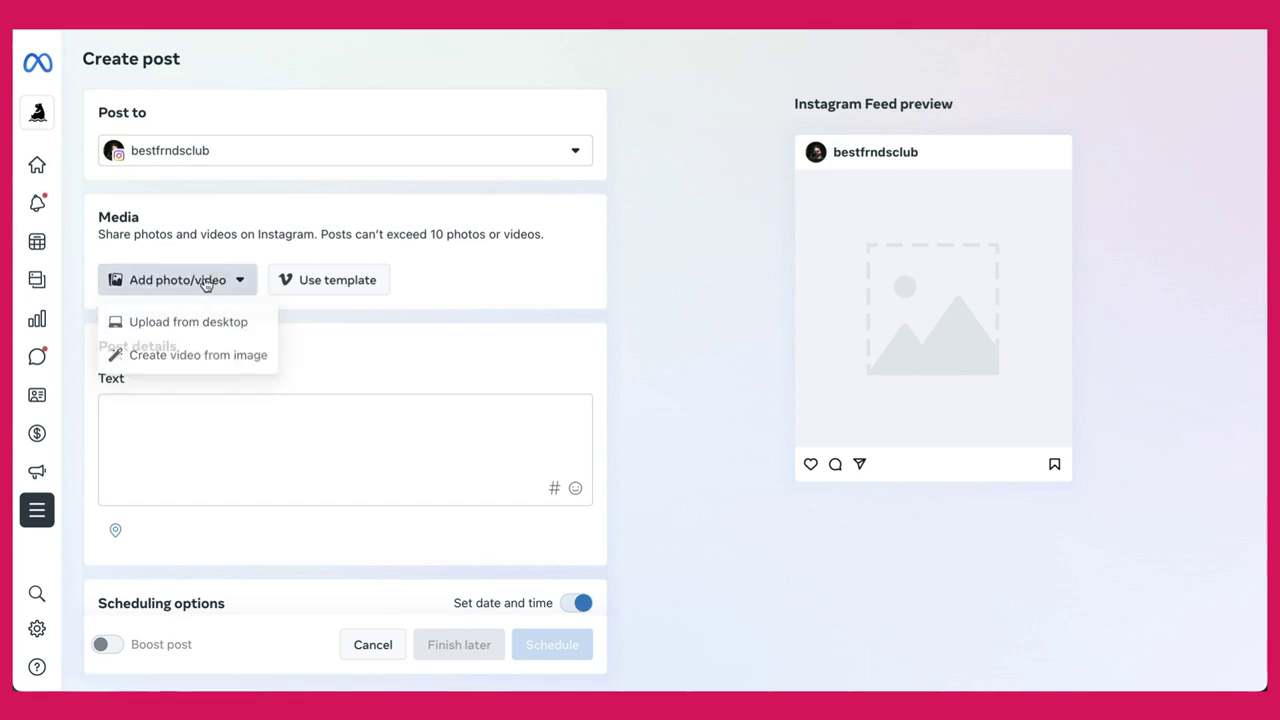
{"action": "left_click", "coordinate": [204, 336]}
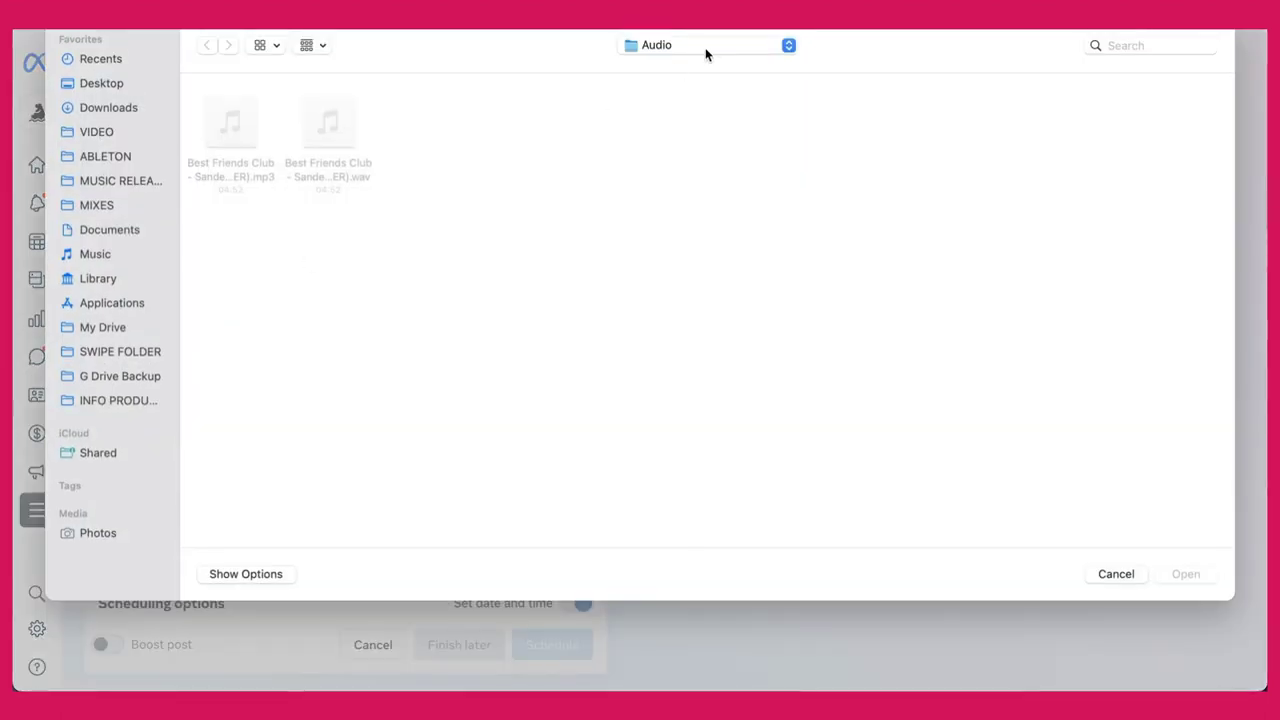
{"action": "left_click", "coordinate": [706, 48]}
{"action": "left_click", "coordinate": [702, 83]}
{"action": "double_click", "coordinate": [363, 129]}
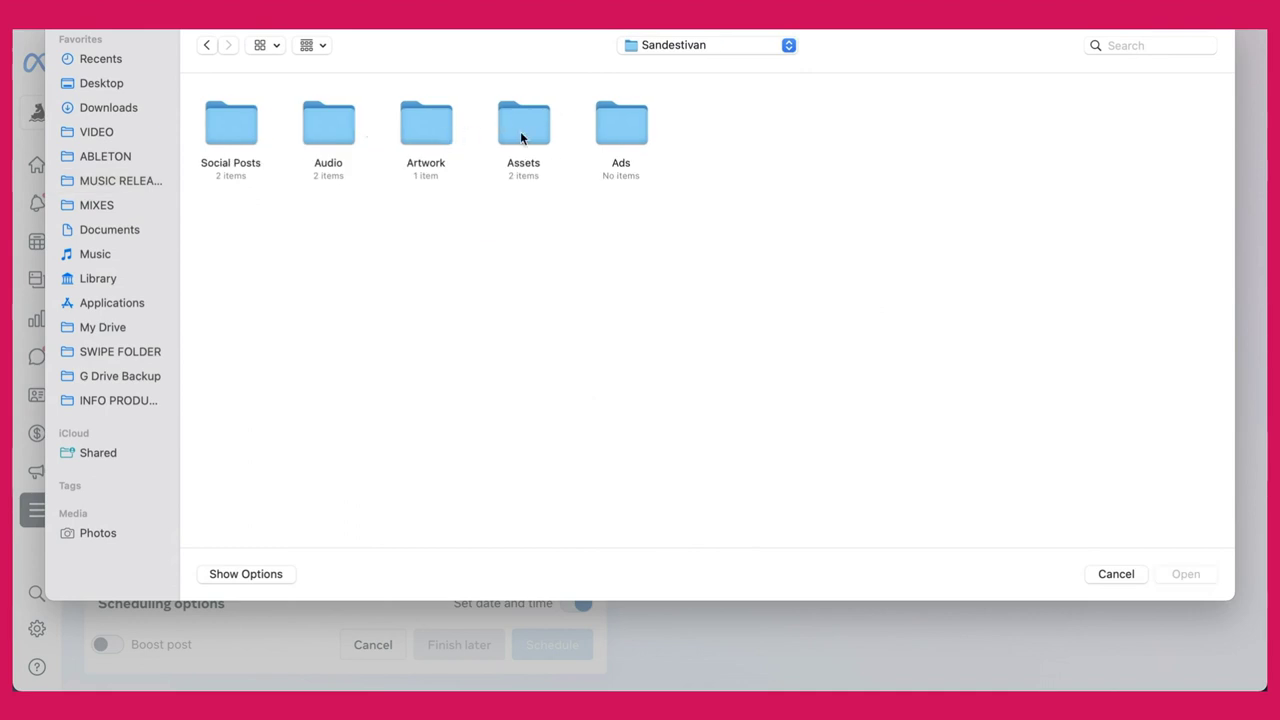
{"action": "double_click", "coordinate": [234, 123]}
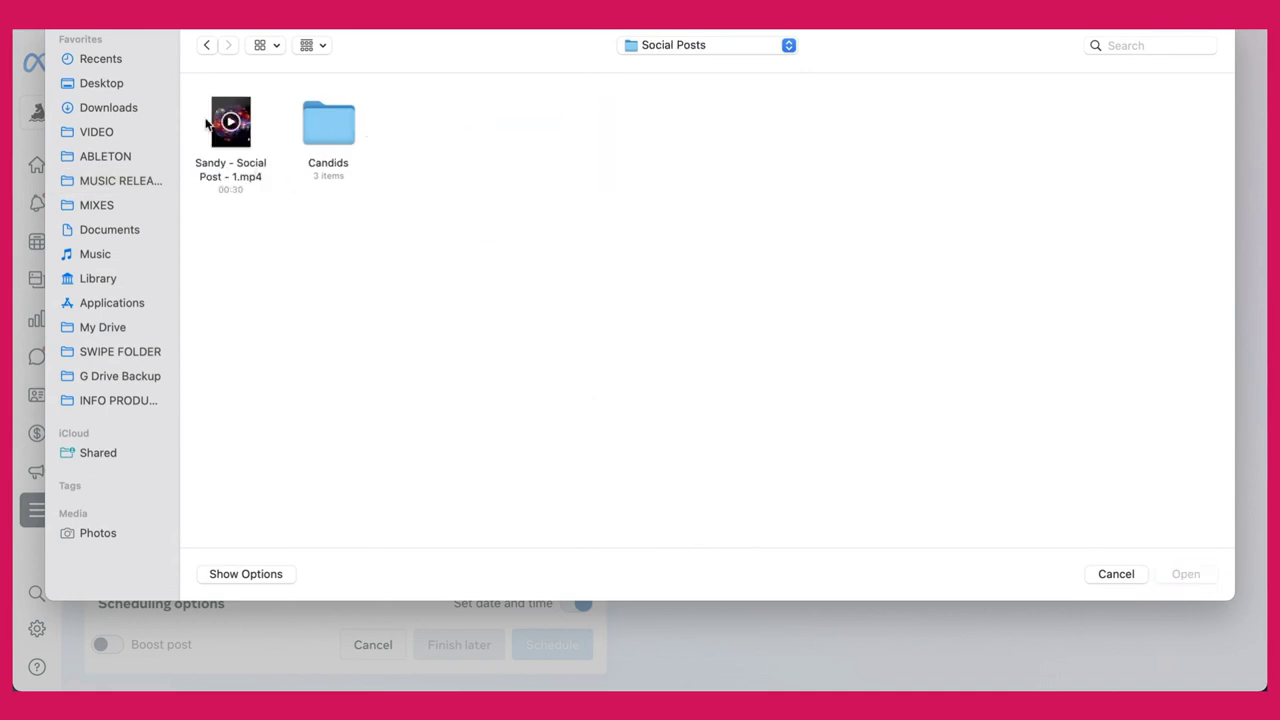
{"action": "double_click", "coordinate": [313, 124]}
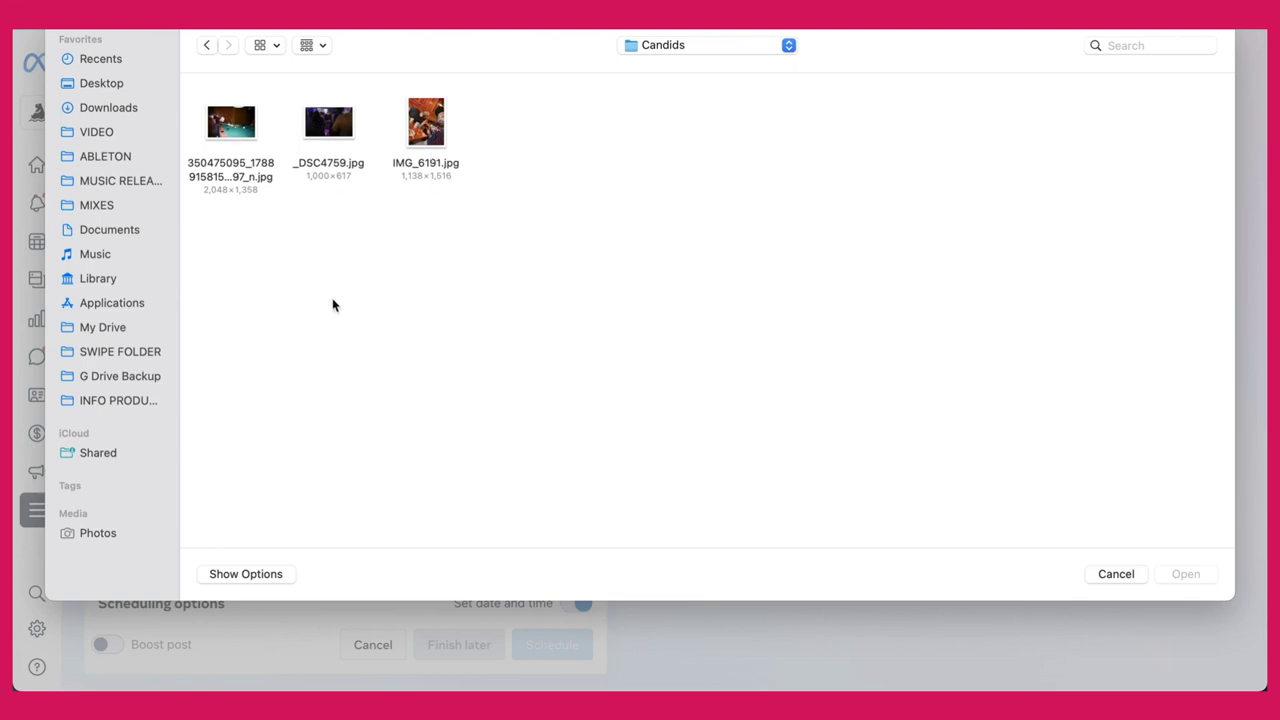
{"action": "left_click", "coordinate": [224, 132]}
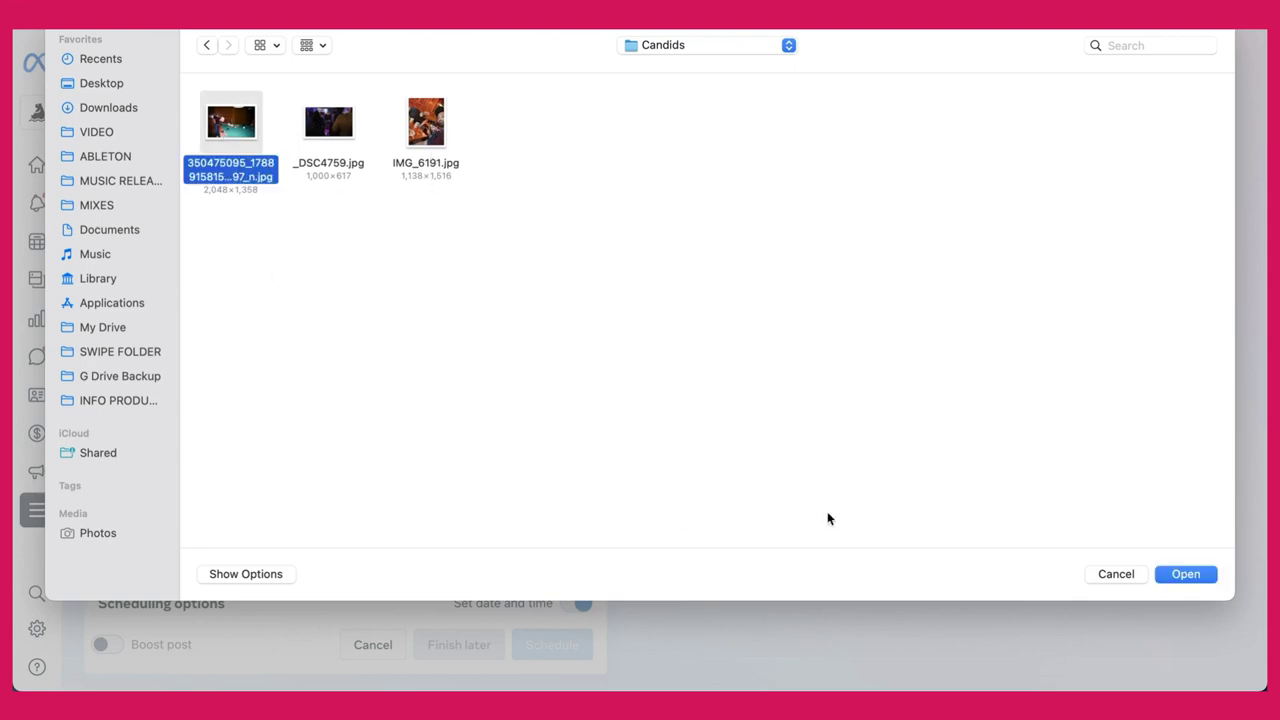
{"action": "left_click", "coordinate": [1186, 574]}
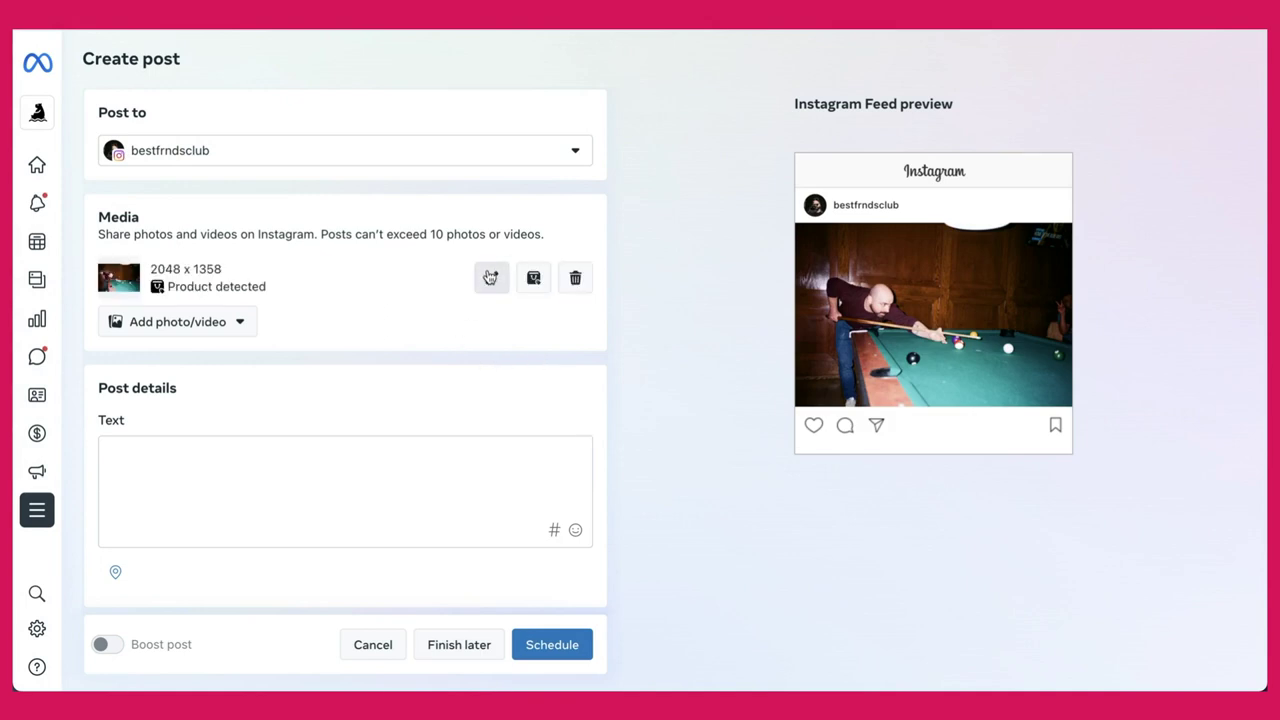
Crop the pool-table photo to Square 1:1, shifting the crop frame to keep the whole player inside it.
{"action": "left_click", "coordinate": [490, 278]}
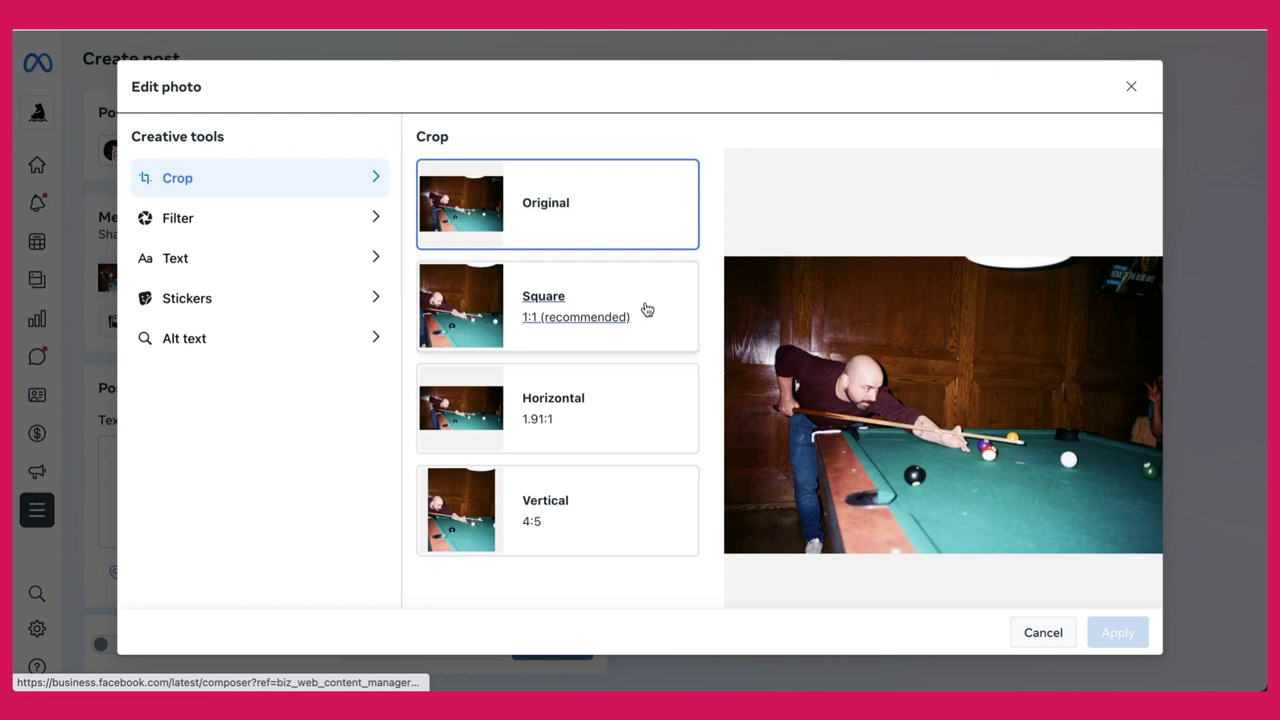
{"action": "left_click", "coordinate": [646, 309]}
{"action": "left_click_drag", "start_coordinate": [967, 357], "coordinate": [938, 357]}
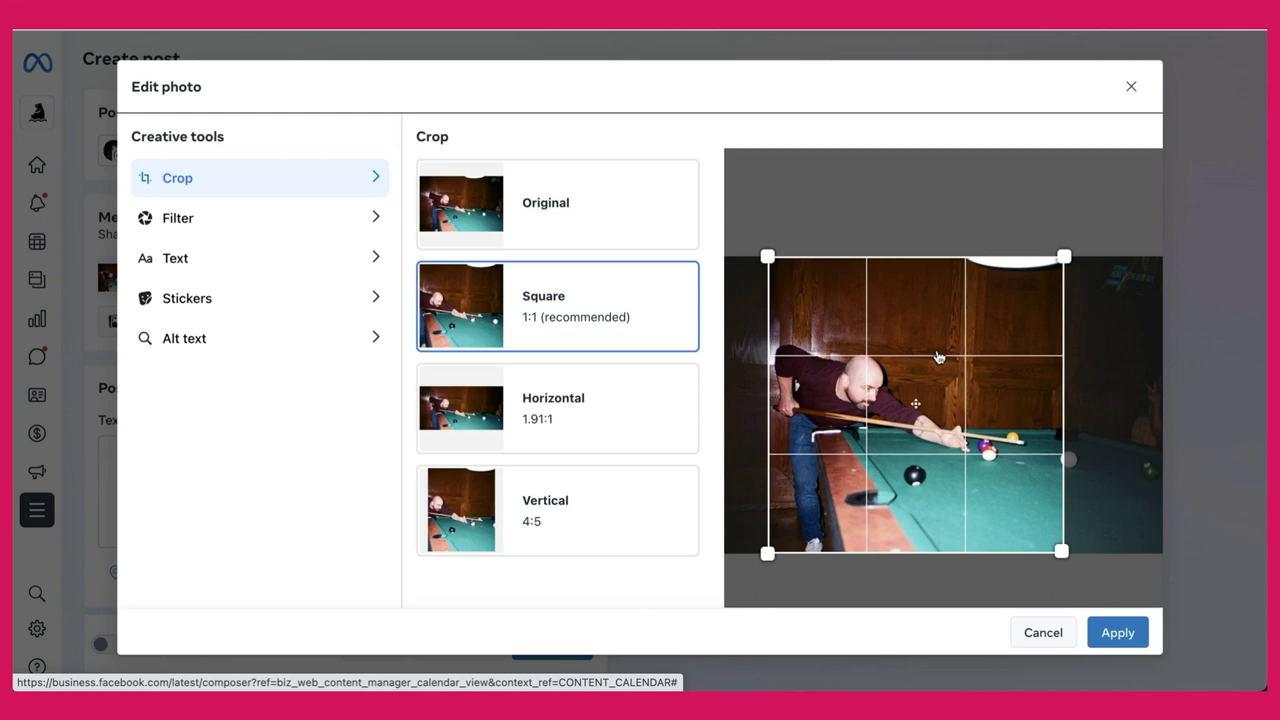
Preview the Vintage, Spring, Summer and Fall filters on the cropped photo to compare their looks.
{"action": "left_click", "coordinate": [297, 208]}
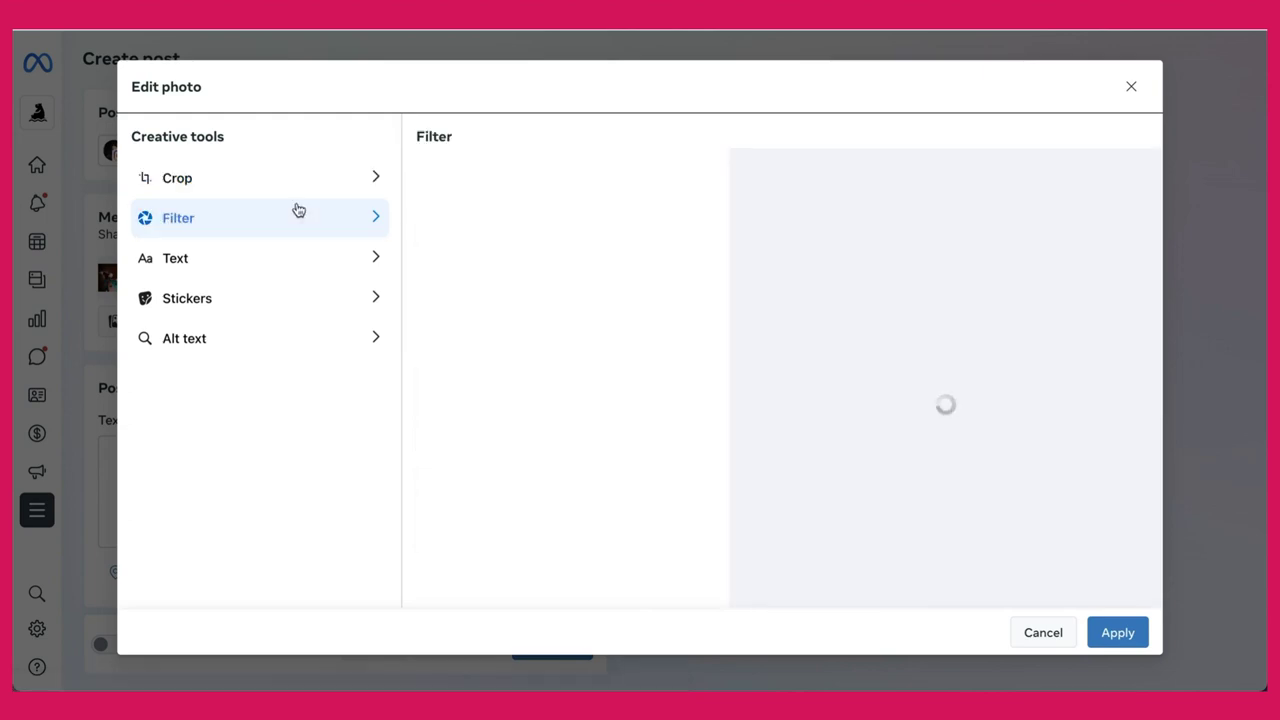
{"action": "left_click", "coordinate": [569, 303]}
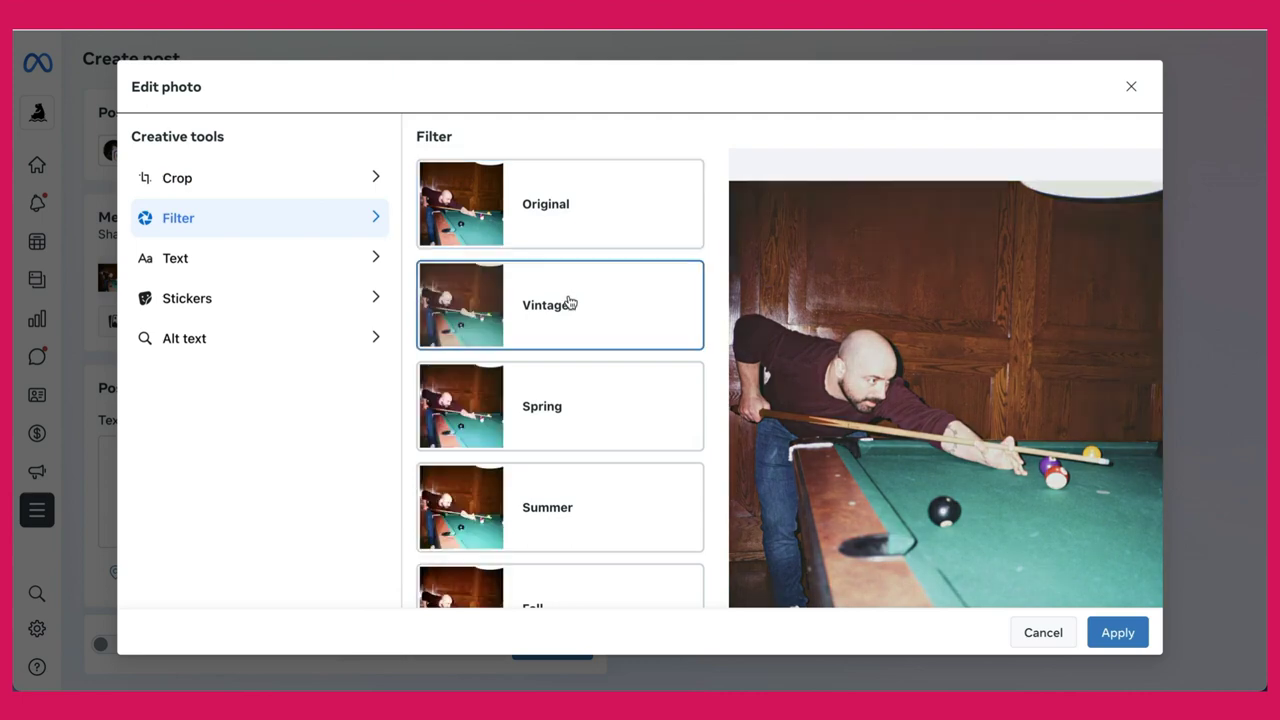
{"action": "left_click", "coordinate": [607, 410]}
{"action": "scroll", "coordinate": [607, 411], "scroll_direction": "down", "scroll_amount": 1}
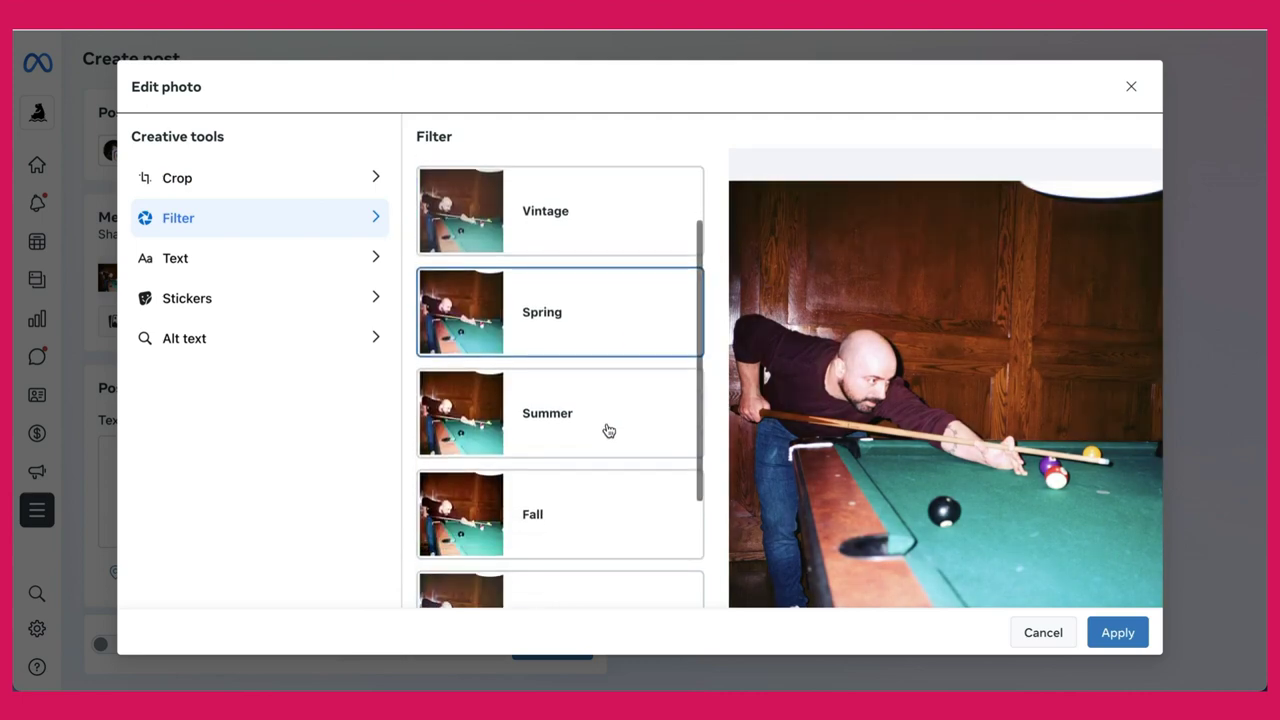
{"action": "left_click", "coordinate": [608, 430]}
{"action": "scroll", "coordinate": [608, 430], "scroll_direction": "down", "scroll_amount": 1}
{"action": "left_click", "coordinate": [614, 477]}
{"action": "scroll", "coordinate": [615, 455], "scroll_direction": "up", "scroll_amount": 1}
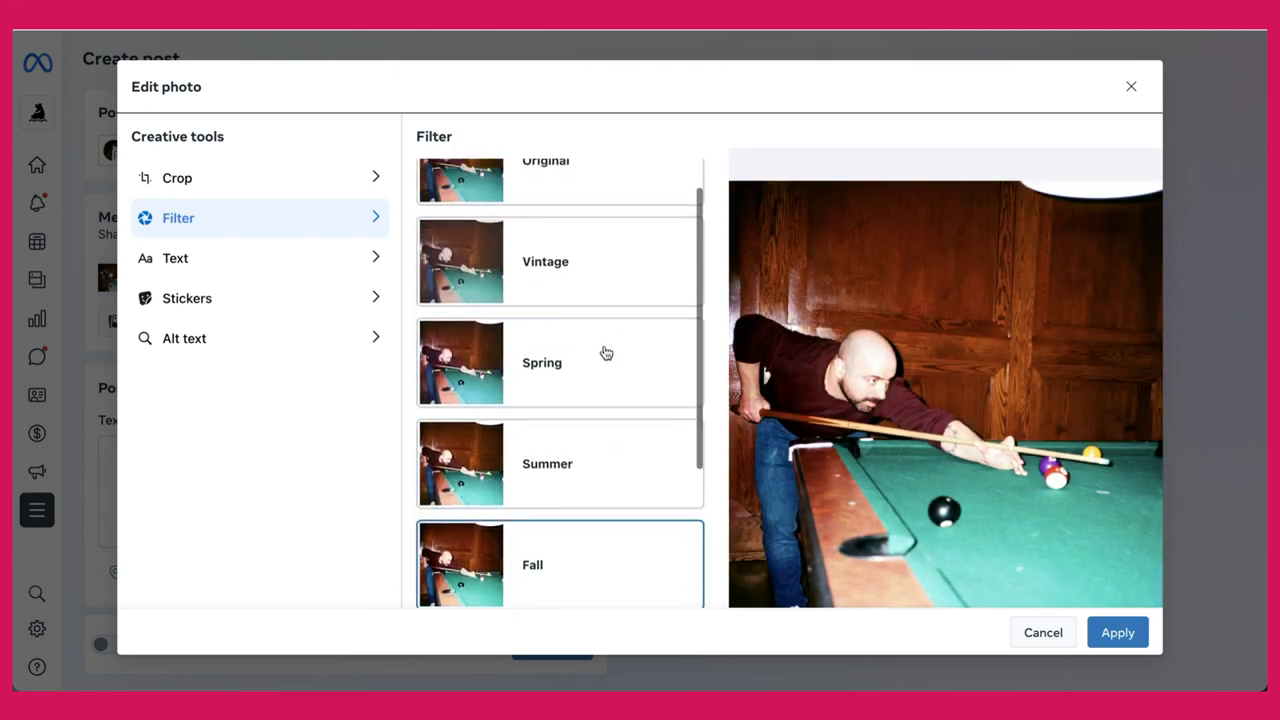
{"action": "left_click", "coordinate": [609, 362]}
{"action": "scroll", "coordinate": [609, 363], "scroll_direction": "down", "scroll_amount": 1}
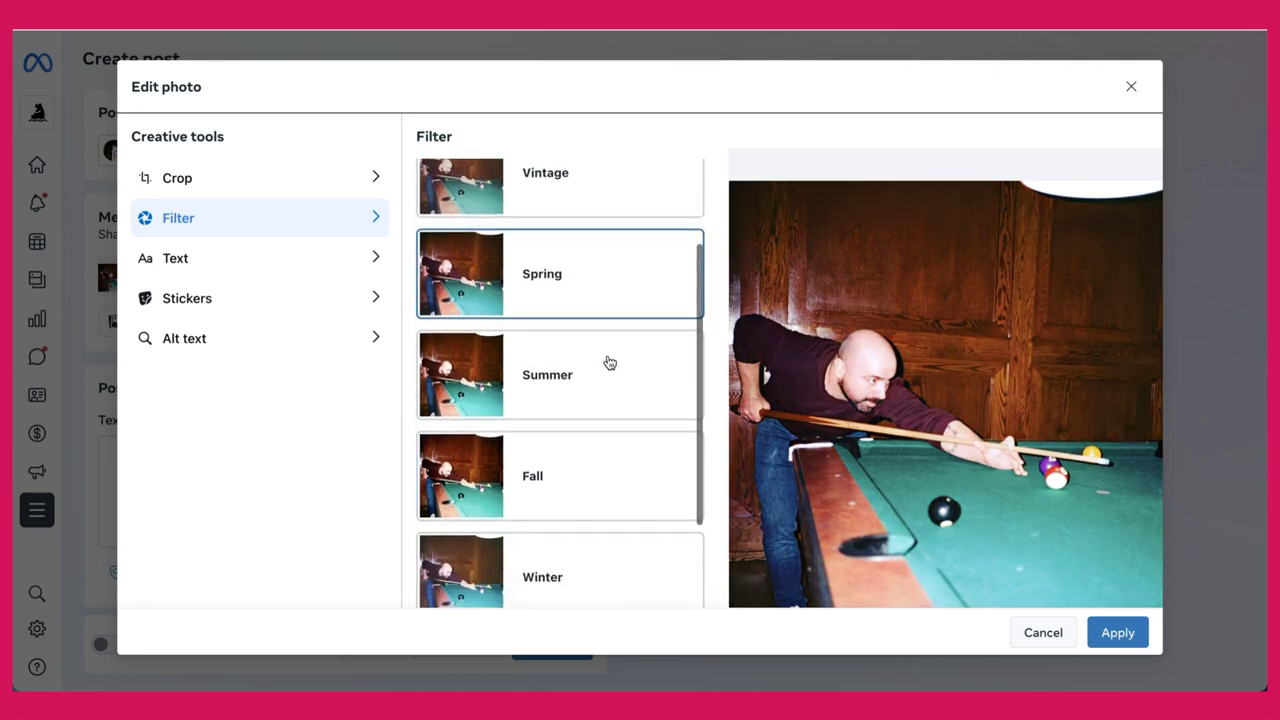
{"action": "left_click", "coordinate": [604, 463]}
{"action": "left_click", "coordinate": [614, 379]}
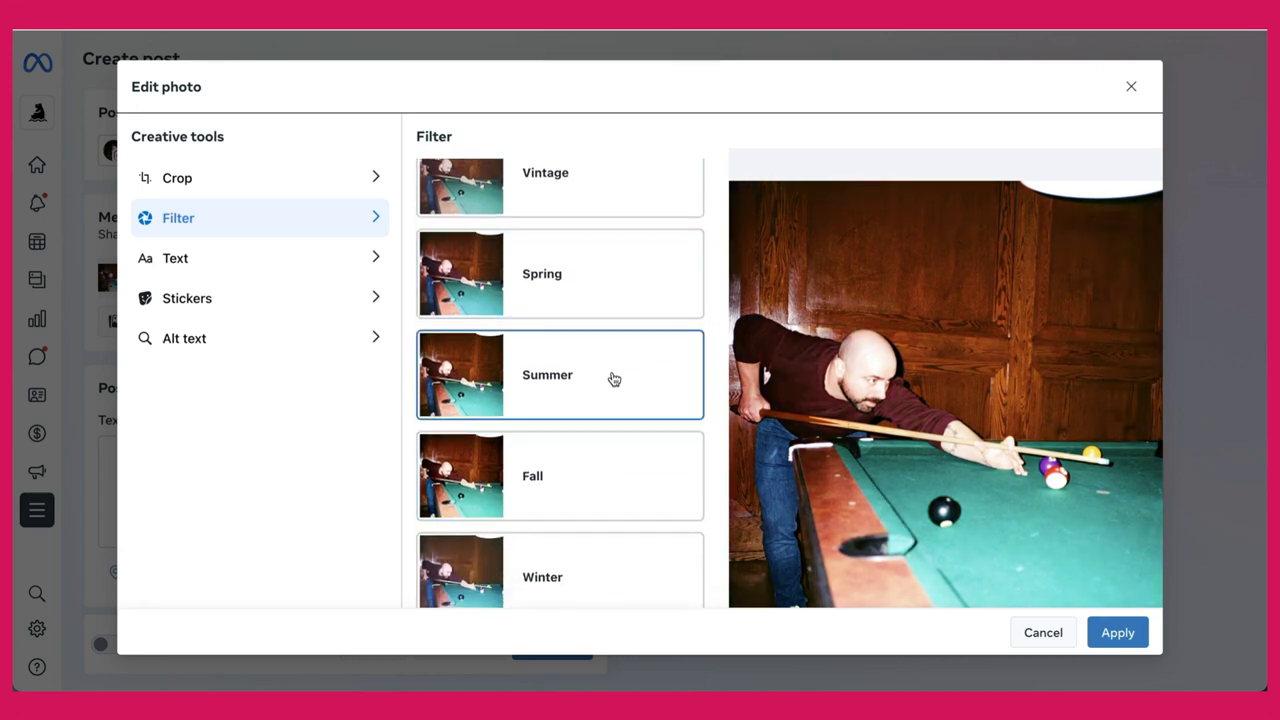
{"action": "left_click", "coordinate": [582, 283]}
{"action": "scroll", "coordinate": [587, 318], "scroll_direction": "up", "scroll_amount": 1}
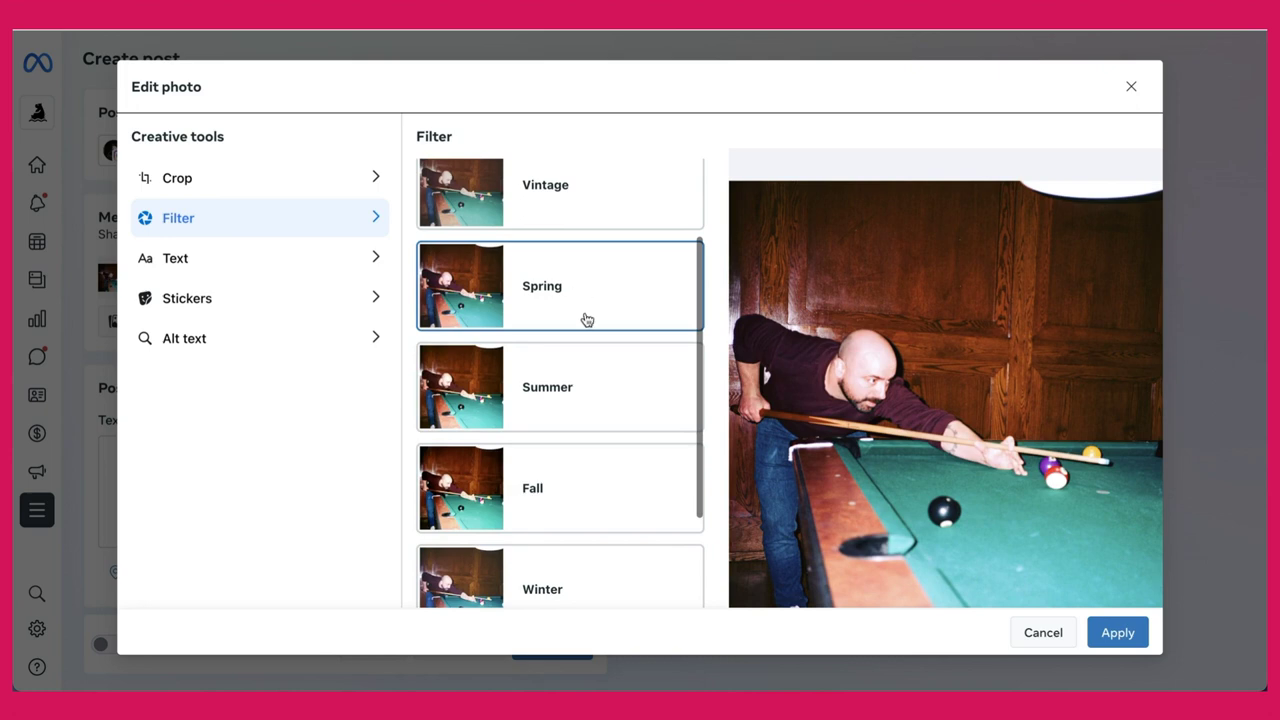
Compare the Summer filter with Winter, choose Summer and apply the edits to the photo.
{"action": "left_click", "coordinate": [600, 396]}
{"action": "left_click", "coordinate": [616, 567]}
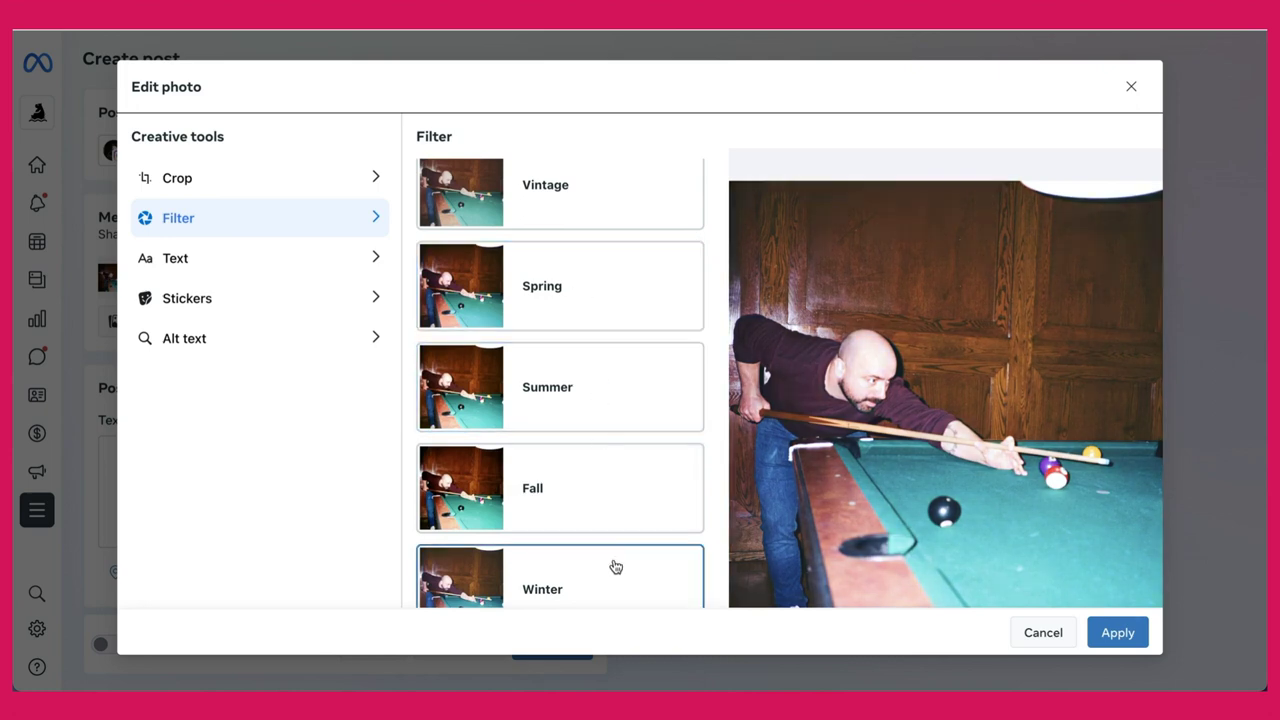
{"action": "left_click", "coordinate": [633, 397]}
{"action": "left_click", "coordinate": [1130, 634]}
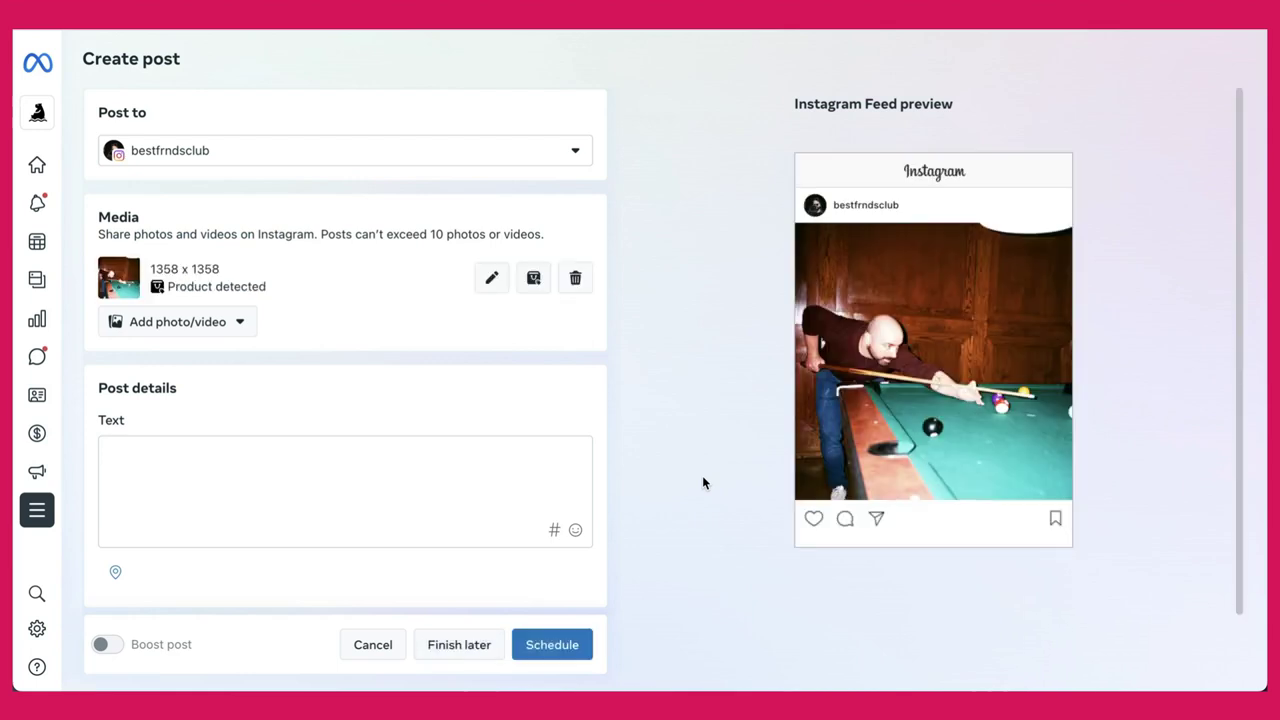
Add the video Sandy - Social Post - 1.mp4 from the Social Posts folder as the post's second media item.
{"action": "left_click", "coordinate": [150, 324]}
{"action": "left_click", "coordinate": [167, 367]}
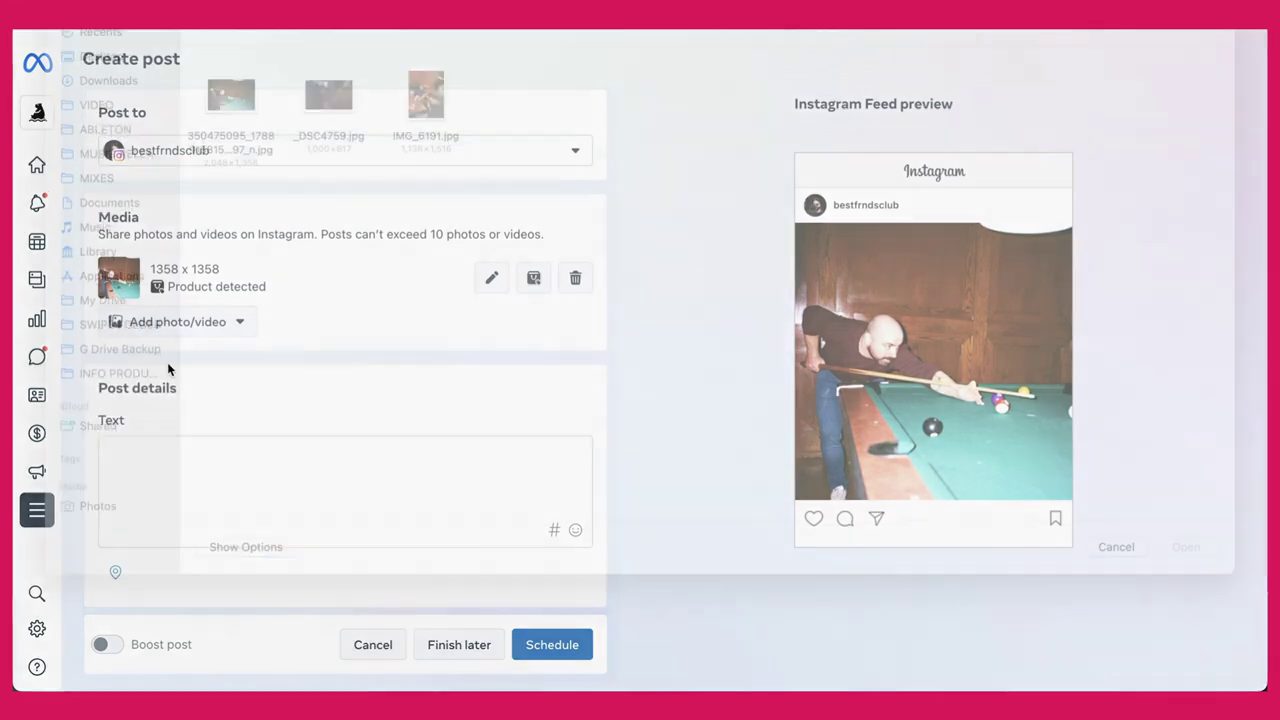
{"action": "left_click", "coordinate": [692, 48]}
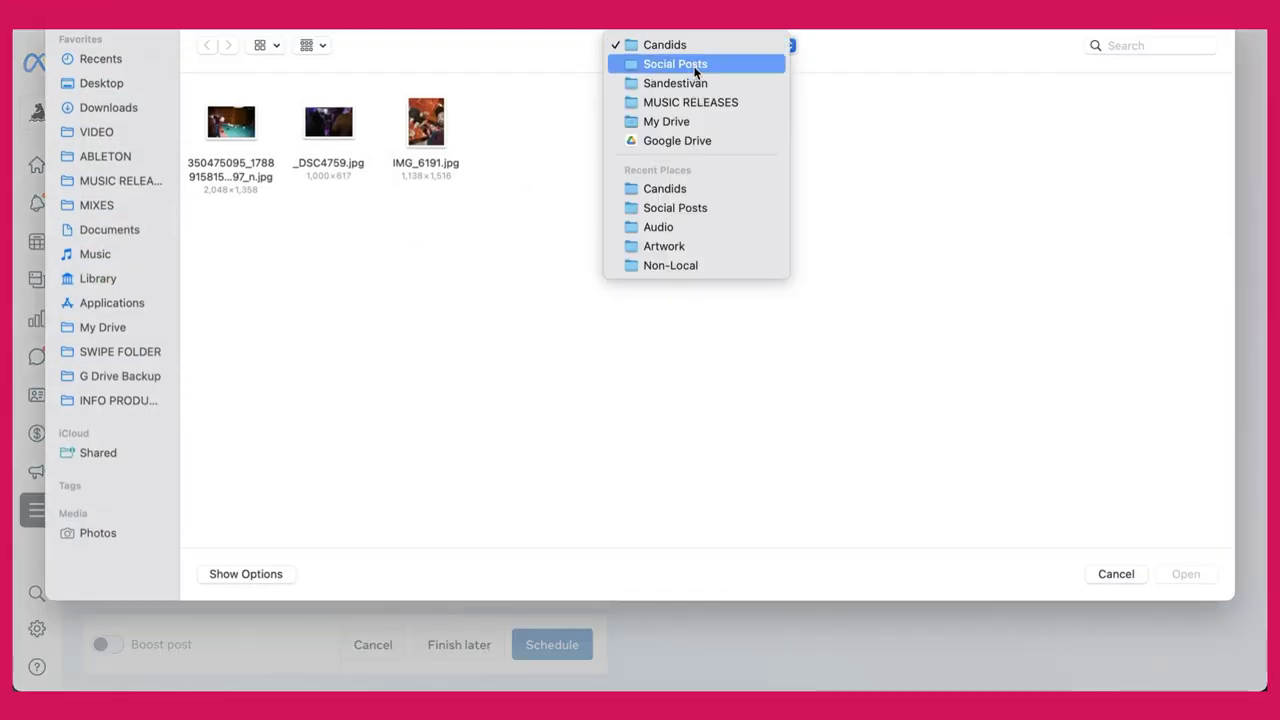
{"action": "left_click", "coordinate": [695, 64]}
{"action": "left_click", "coordinate": [227, 135]}
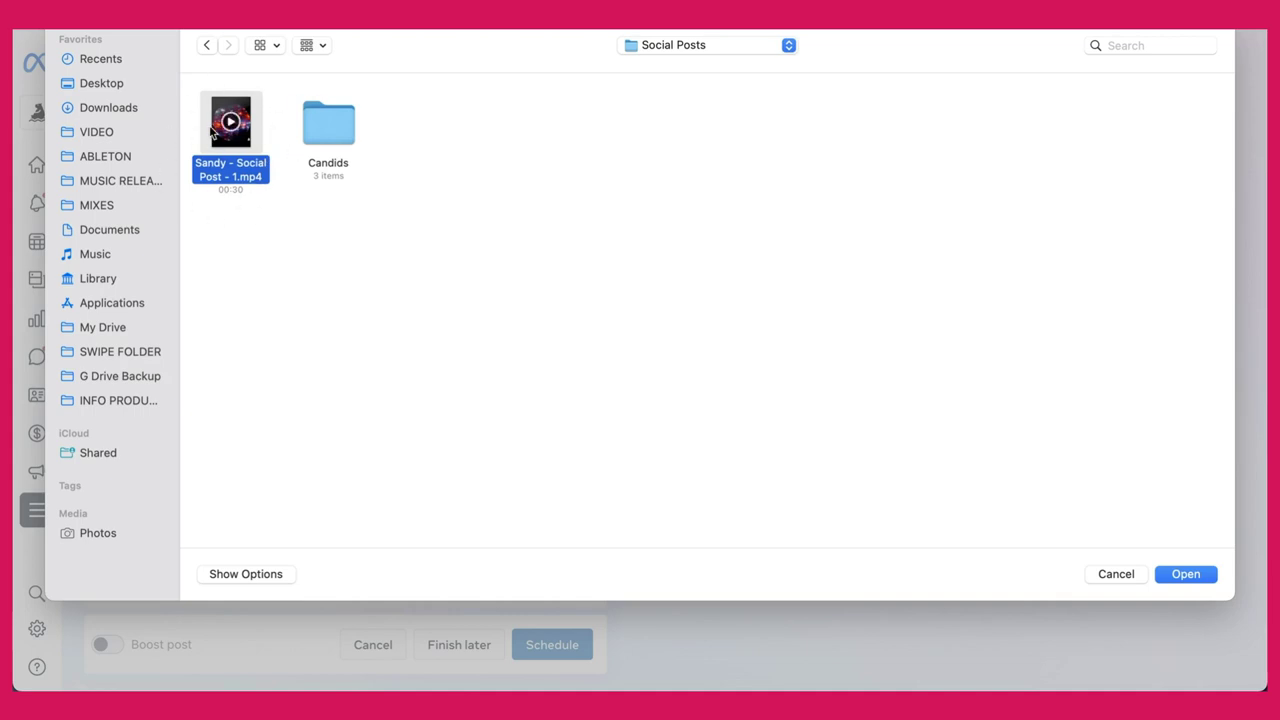
{"action": "left_click", "coordinate": [1186, 574]}
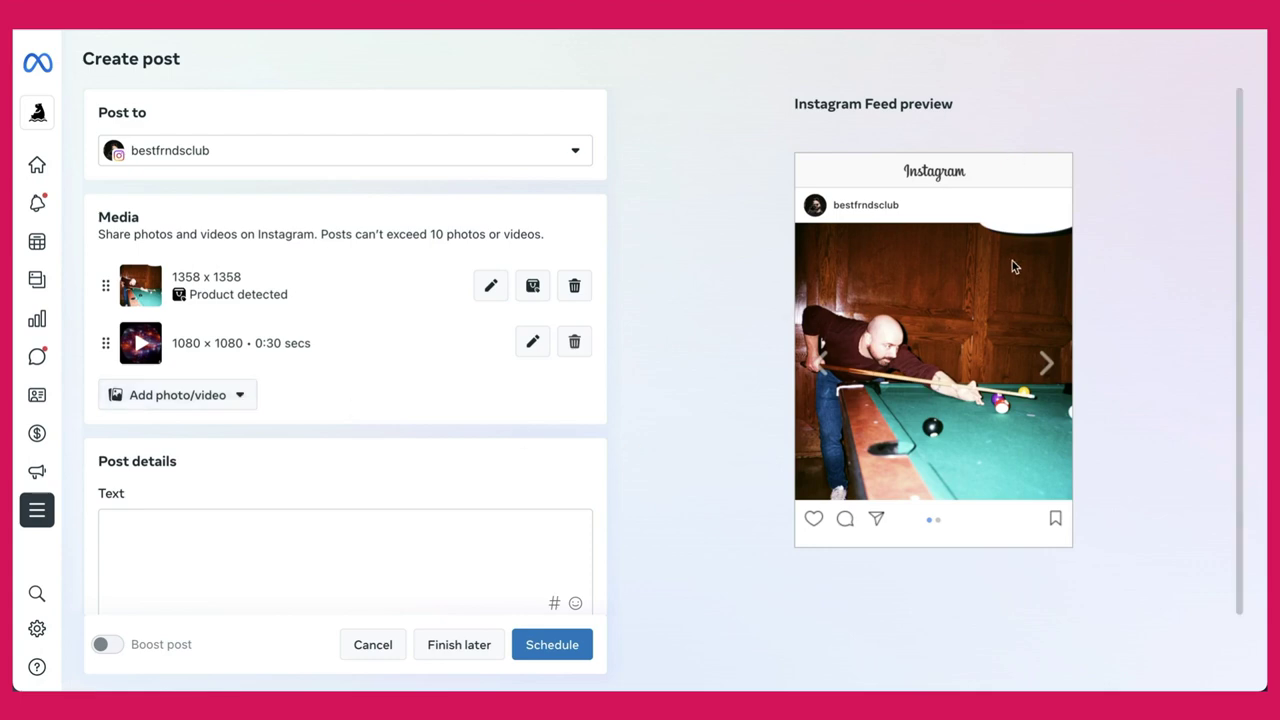
Check both carousel slides in the Instagram Feed preview and return to the photo slide.
{"action": "left_click", "coordinate": [1046, 364]}
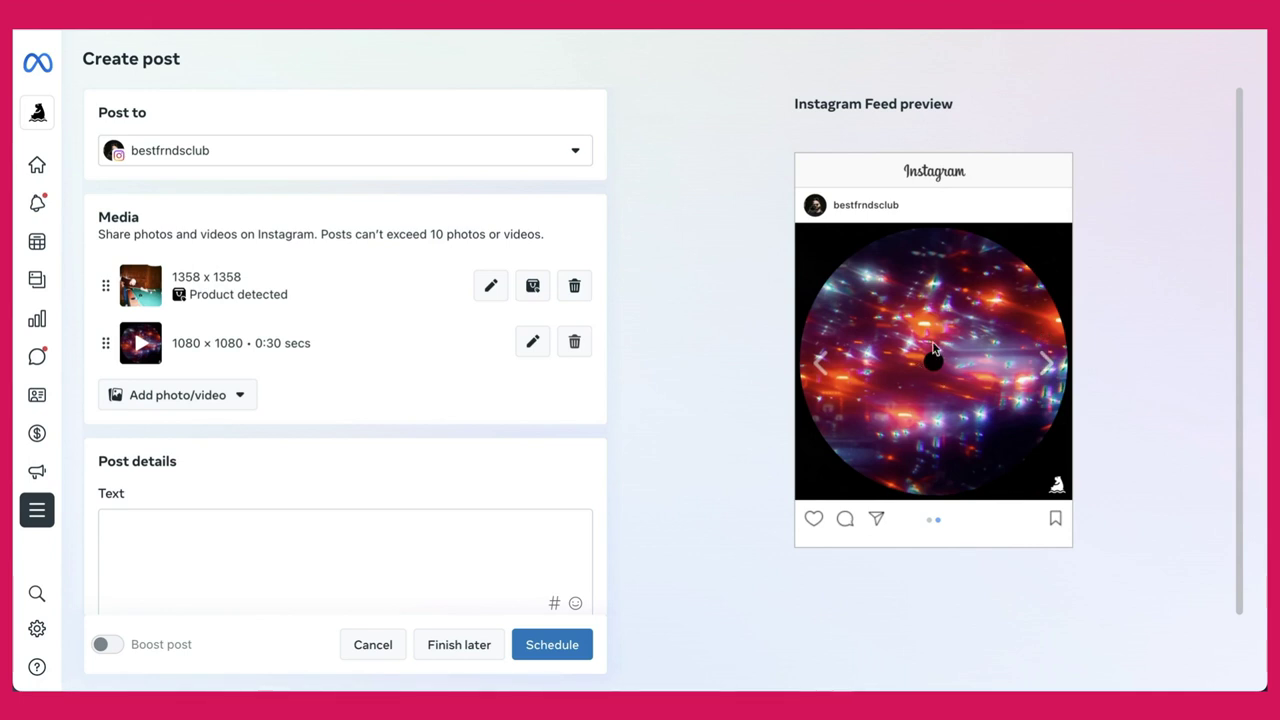
{"action": "left_click", "coordinate": [820, 365]}
{"action": "scroll", "coordinate": [609, 406], "scroll_direction": "down", "scroll_amount": 2}
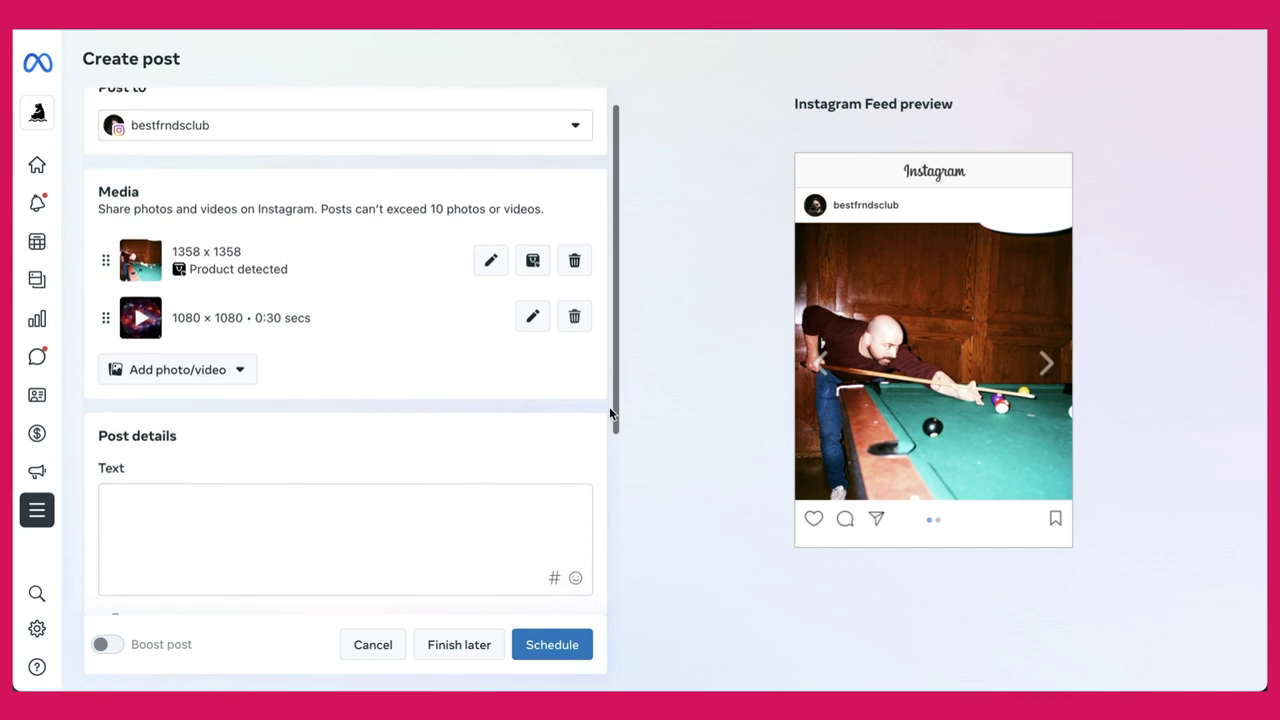
{"action": "scroll", "coordinate": [609, 406], "scroll_direction": "down", "scroll_amount": 3}
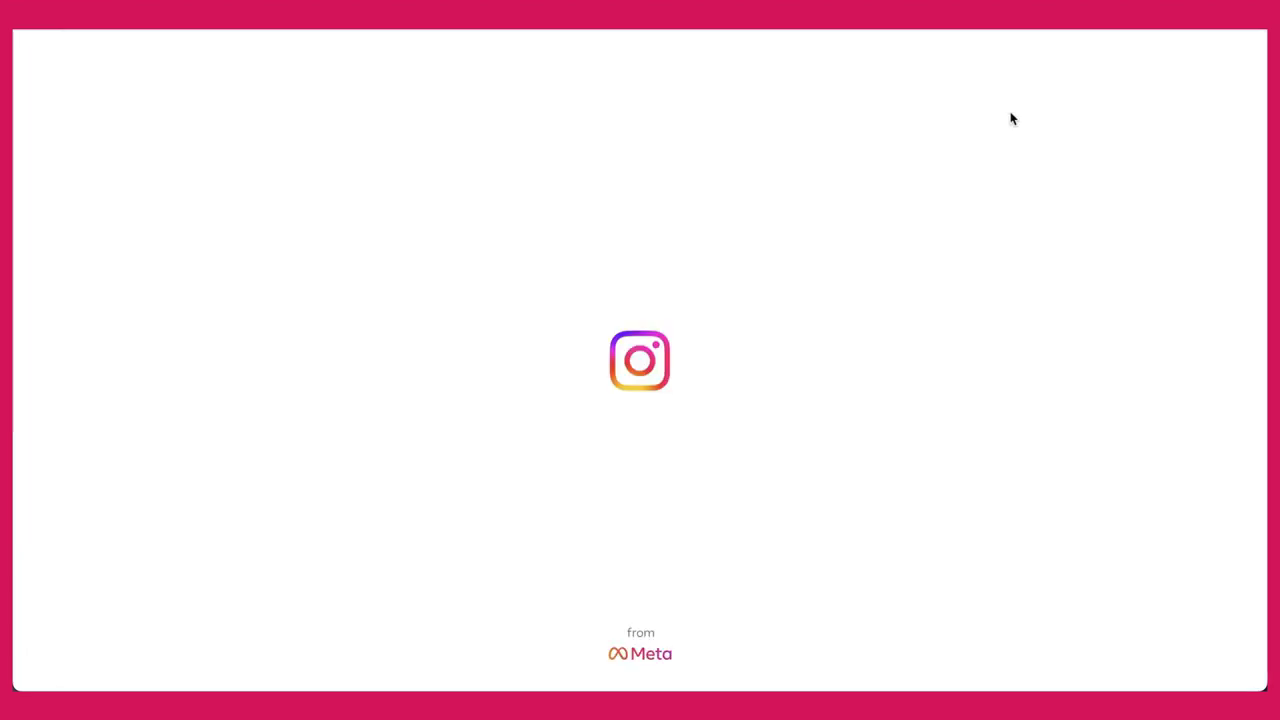
Switch to the bestfrndsclub Instagram profile, open the earlier DJ post captioned "selectin'" and copy its full caption with all hashtags.
{"action": "scroll", "coordinate": [557, 297], "scroll_direction": "down", "scroll_amount": 7}
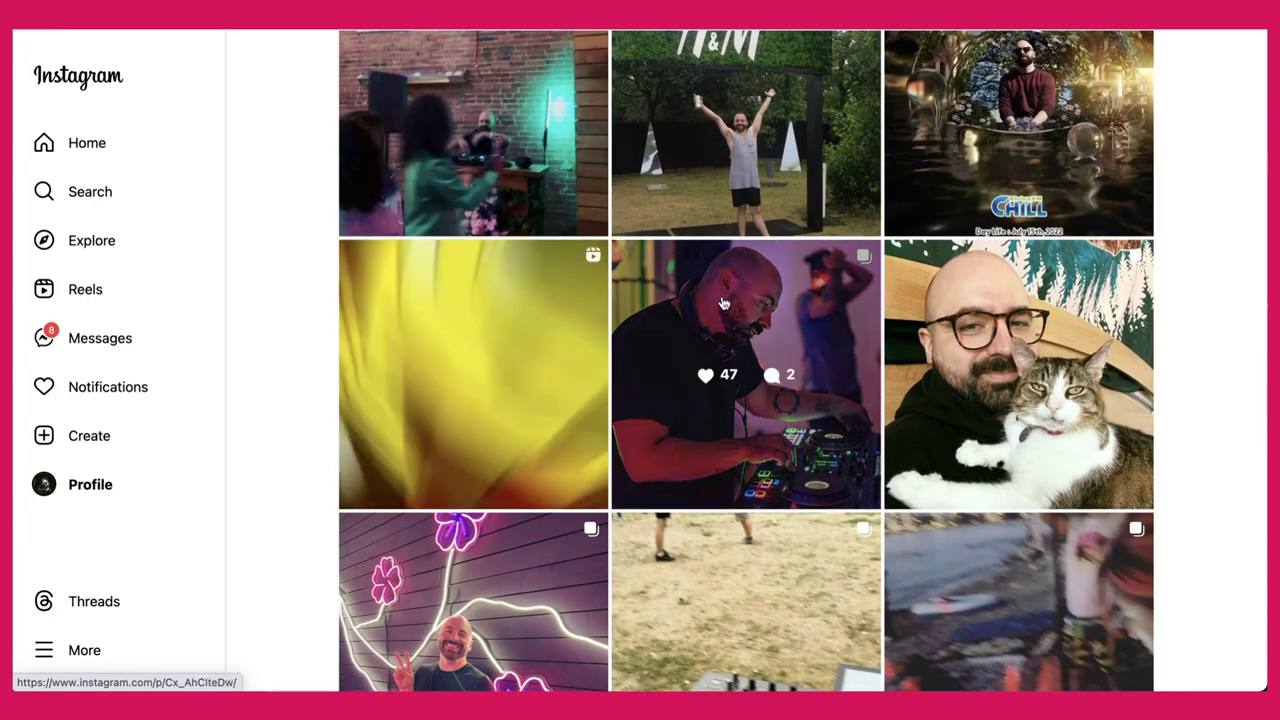
{"action": "scroll", "coordinate": [728, 303], "scroll_direction": "down", "scroll_amount": 3}
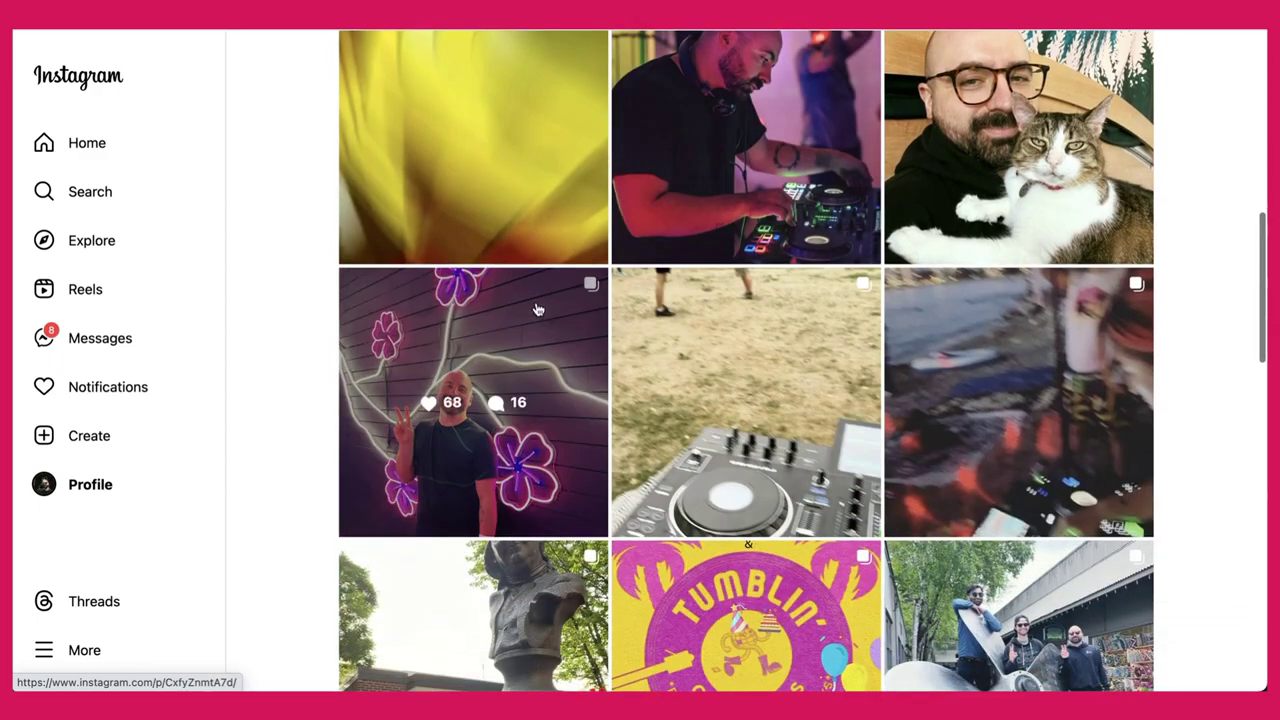
{"action": "left_click", "coordinate": [535, 302]}
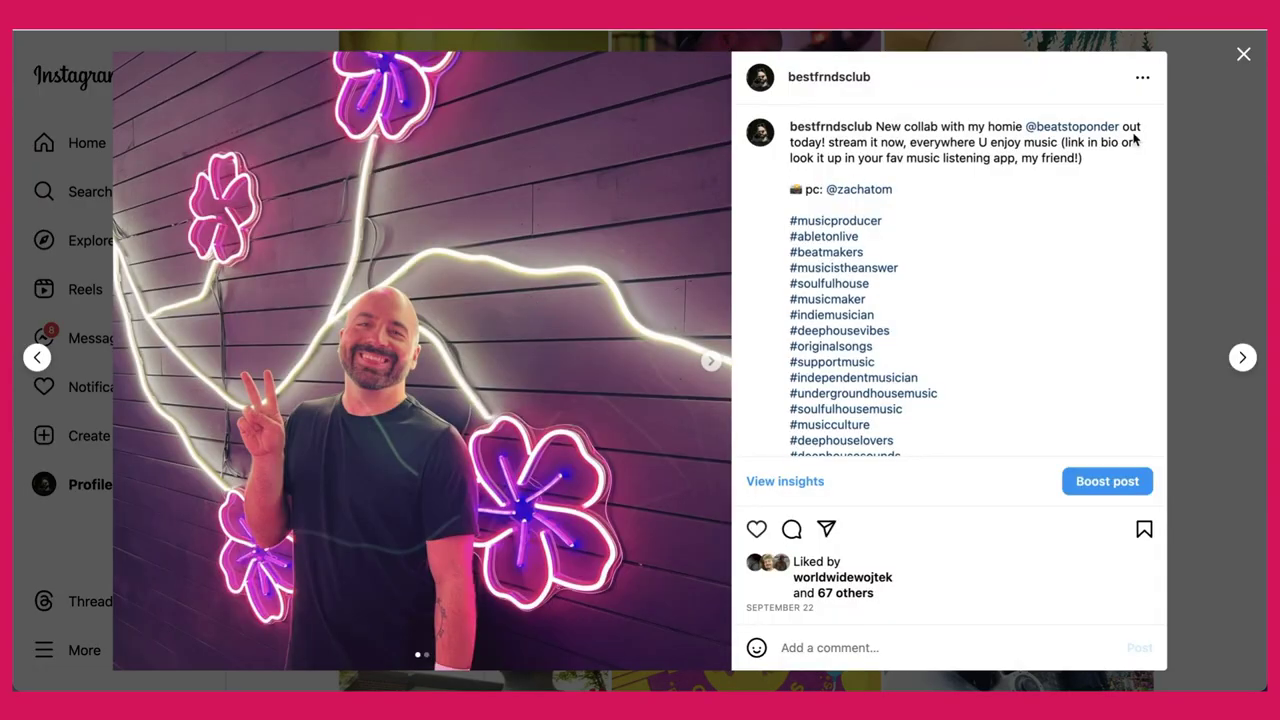
{"action": "left_click", "coordinate": [1199, 132]}
{"action": "left_click", "coordinate": [797, 171]}
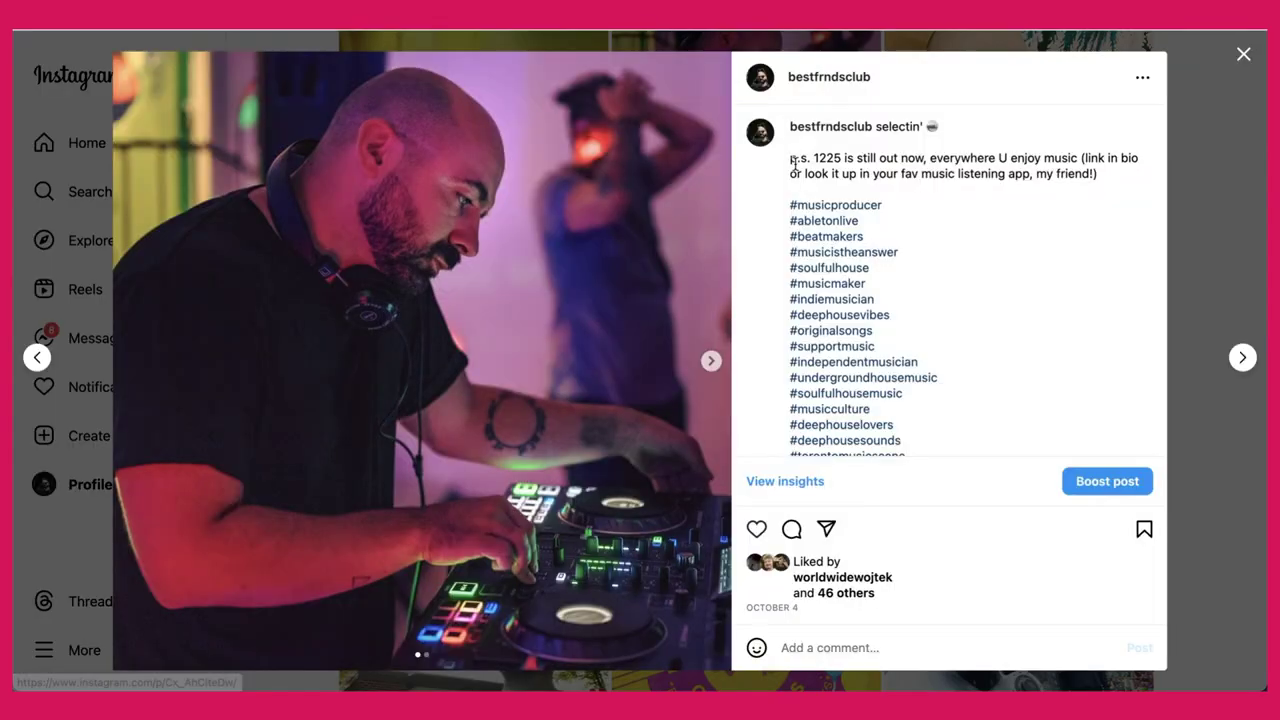
{"action": "left_click_drag", "start_coordinate": [876, 126], "coordinate": [951, 251]}
{"action": "scroll", "coordinate": [971, 360], "scroll_direction": "down", "scroll_amount": 2}
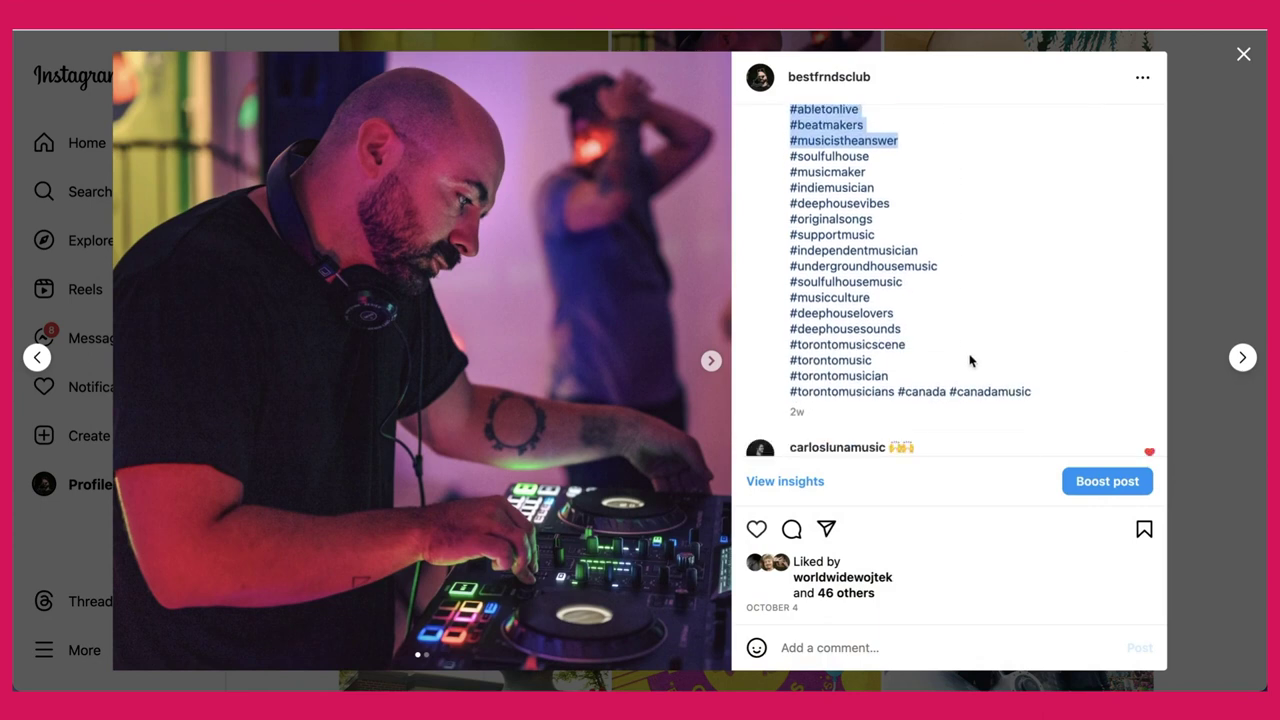
{"action": "left_click", "coordinate": [1048, 393], "text": "shift"}
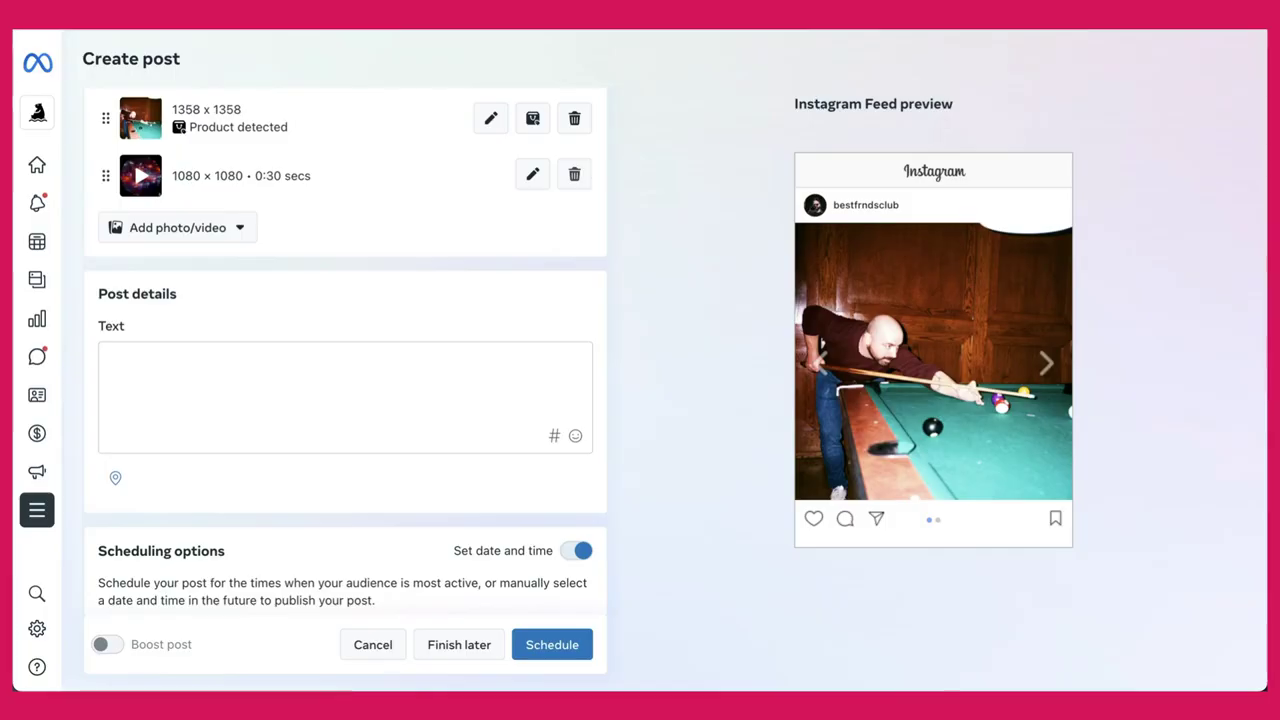
Return to the Meta Business Suite post, paste the copied caption into its text and review it from start to end.
{"action": "left_click", "coordinate": [167, 396]}
{"action": "key", "text": "ctrl+v"}
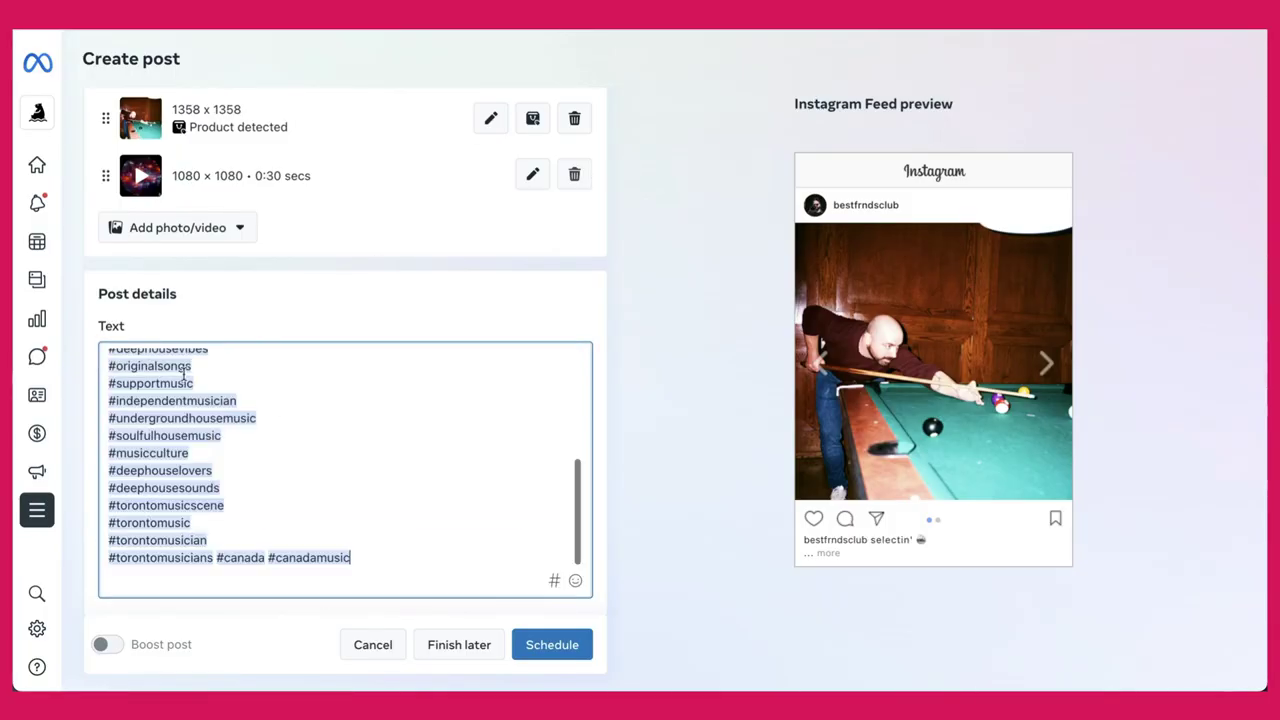
{"action": "scroll", "coordinate": [194, 449], "scroll_direction": "up", "scroll_amount": 5}
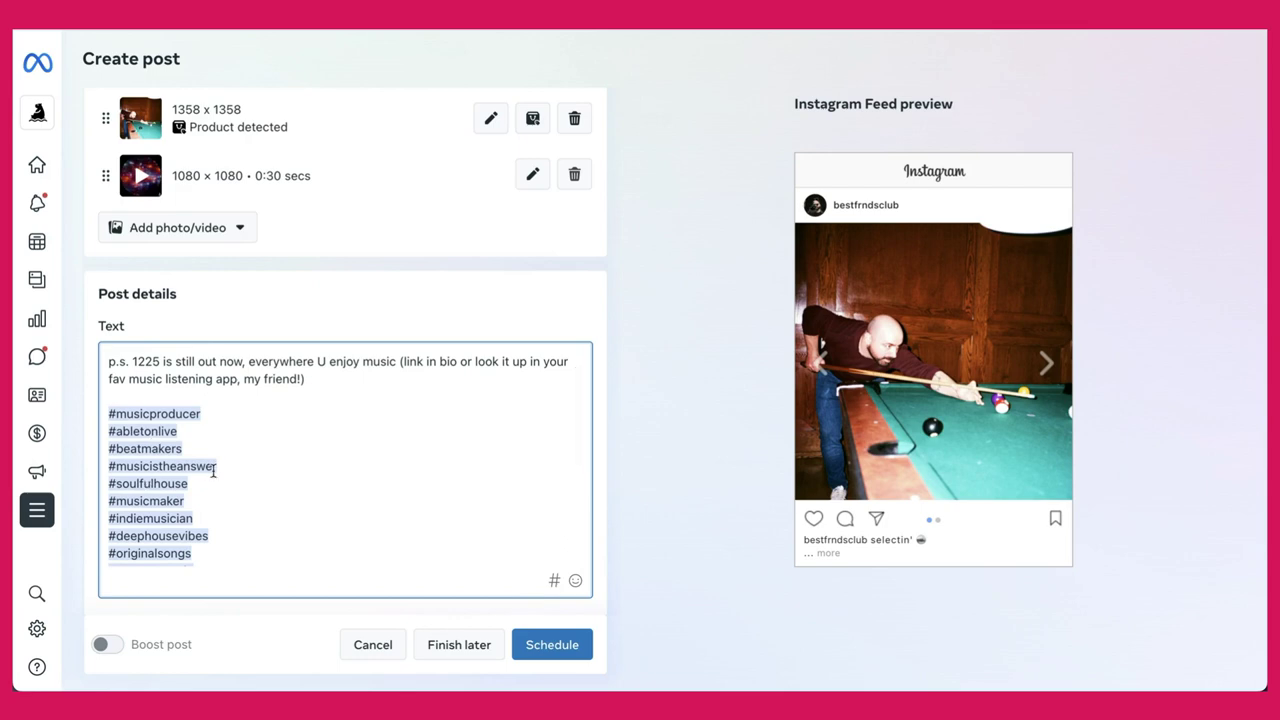
{"action": "scroll", "coordinate": [213, 470], "scroll_direction": "down", "scroll_amount": 5}
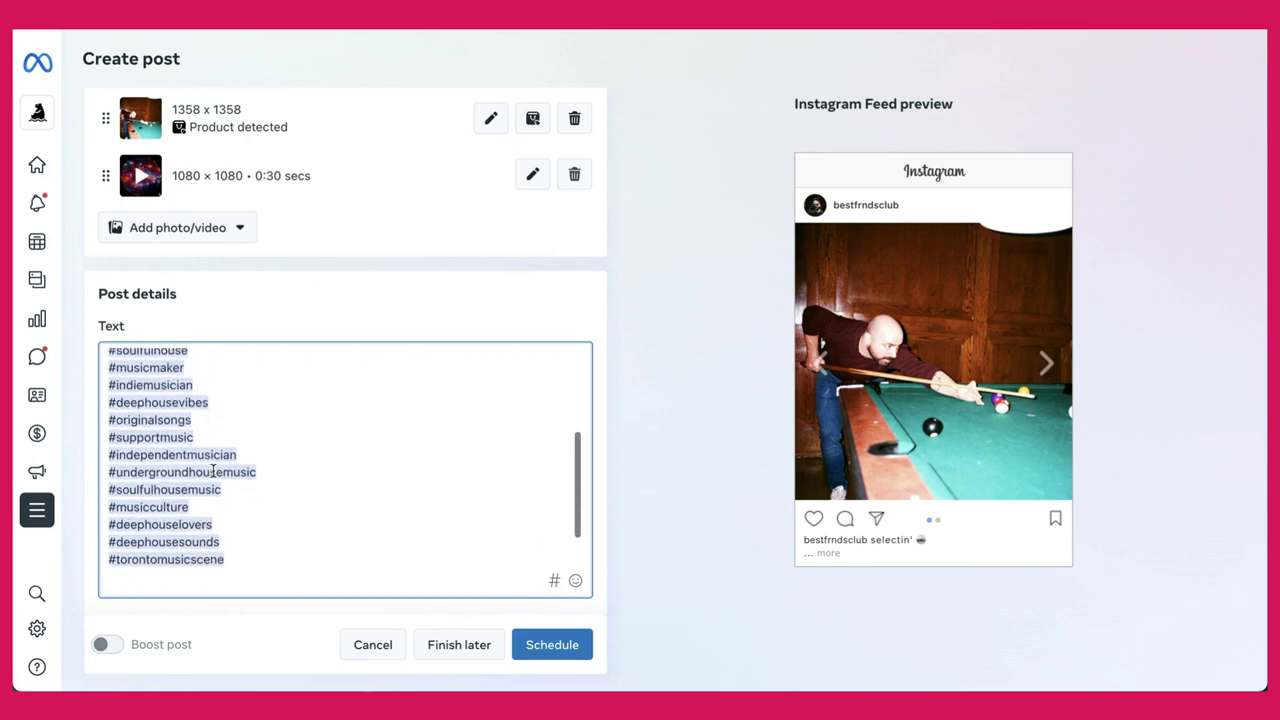
{"action": "scroll", "coordinate": [213, 470], "scroll_direction": "up", "scroll_amount": 5}
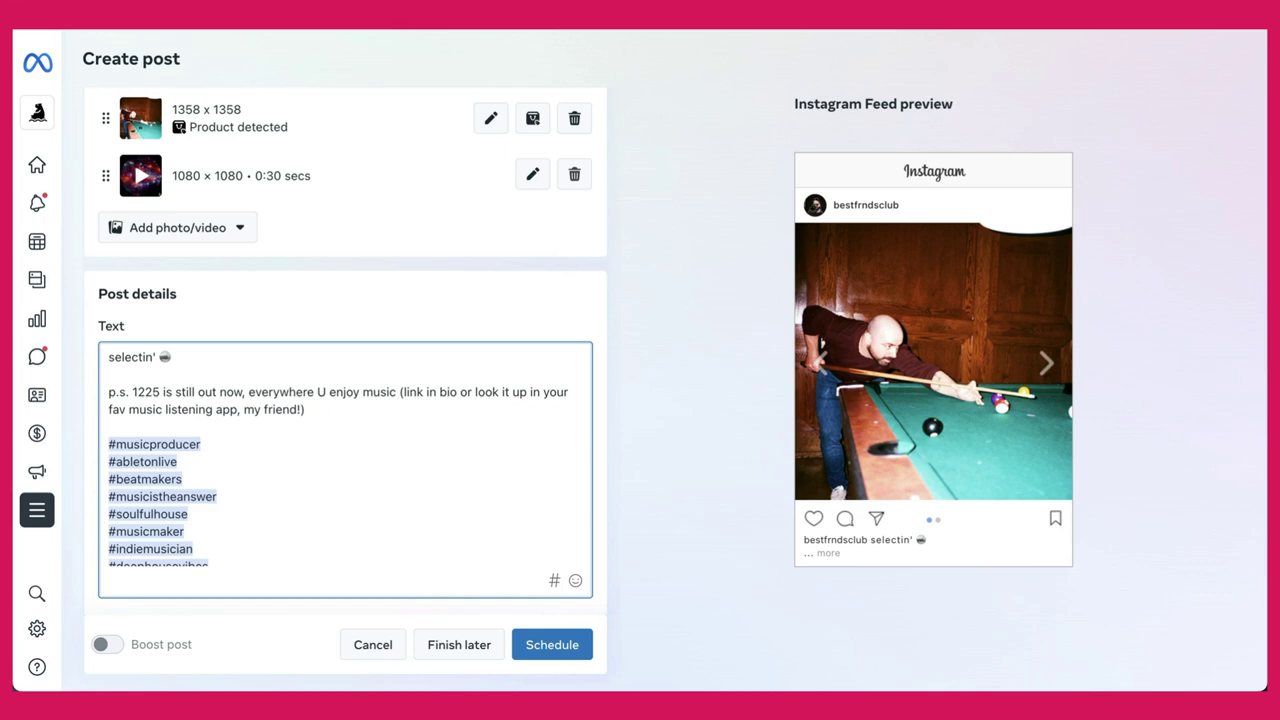
Replace the caption's opening line "selectin'" and its emoji with "hole in one 🎱".
{"action": "key", "text": "BackSpace"}
{"action": "type", "text": "🎱"}
{"action": "double_click", "coordinate": [150, 357]}
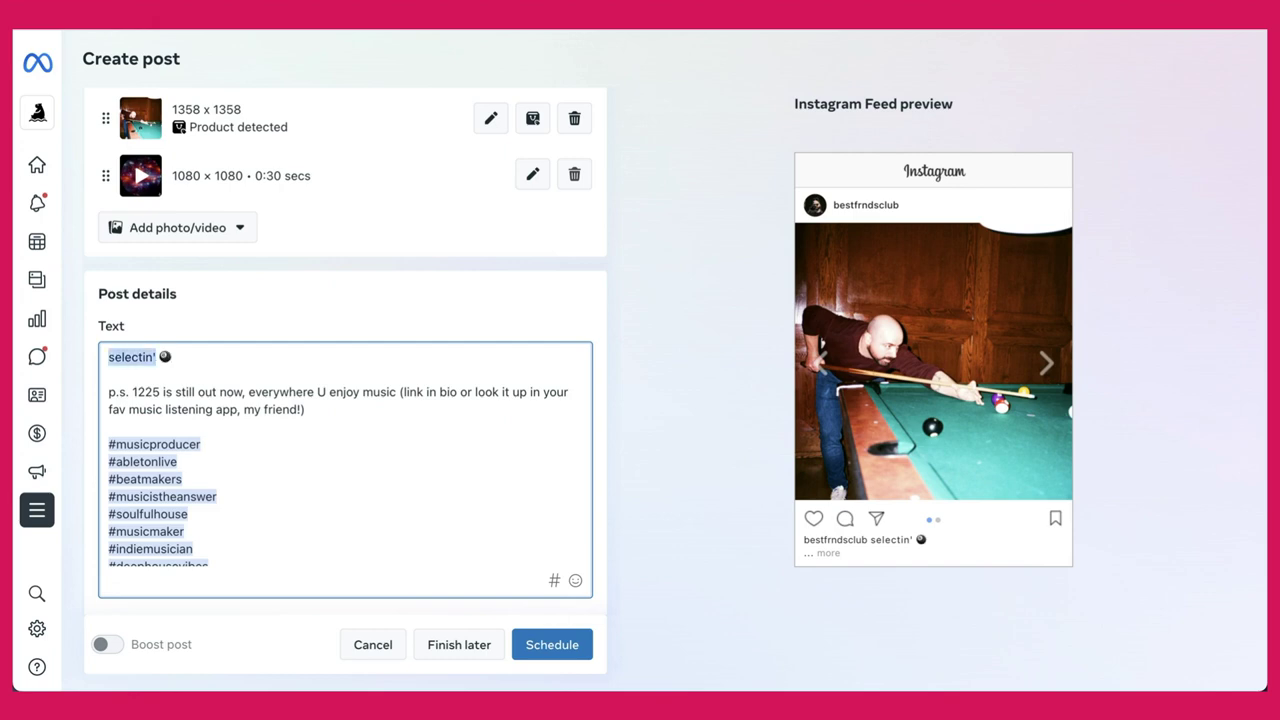
{"action": "key", "text": "BackSpace"}
{"action": "type", "text": "hole"}
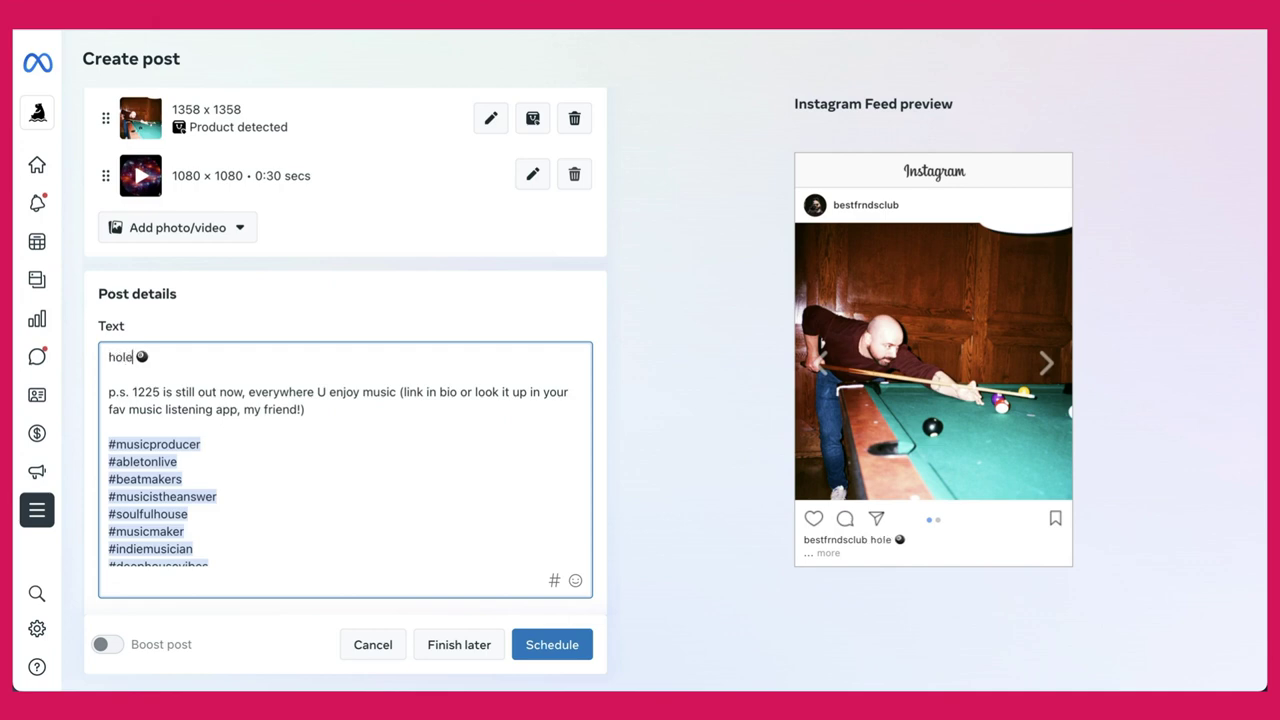
{"action": "type", "text": " in one"}
Reword the start of the caption's p.s. sentence to "my new song Sandestivan is out now" and review the sentence.
{"action": "double_click", "coordinate": [158, 392]}
{"action": "type", "text": "Sandestivan"}
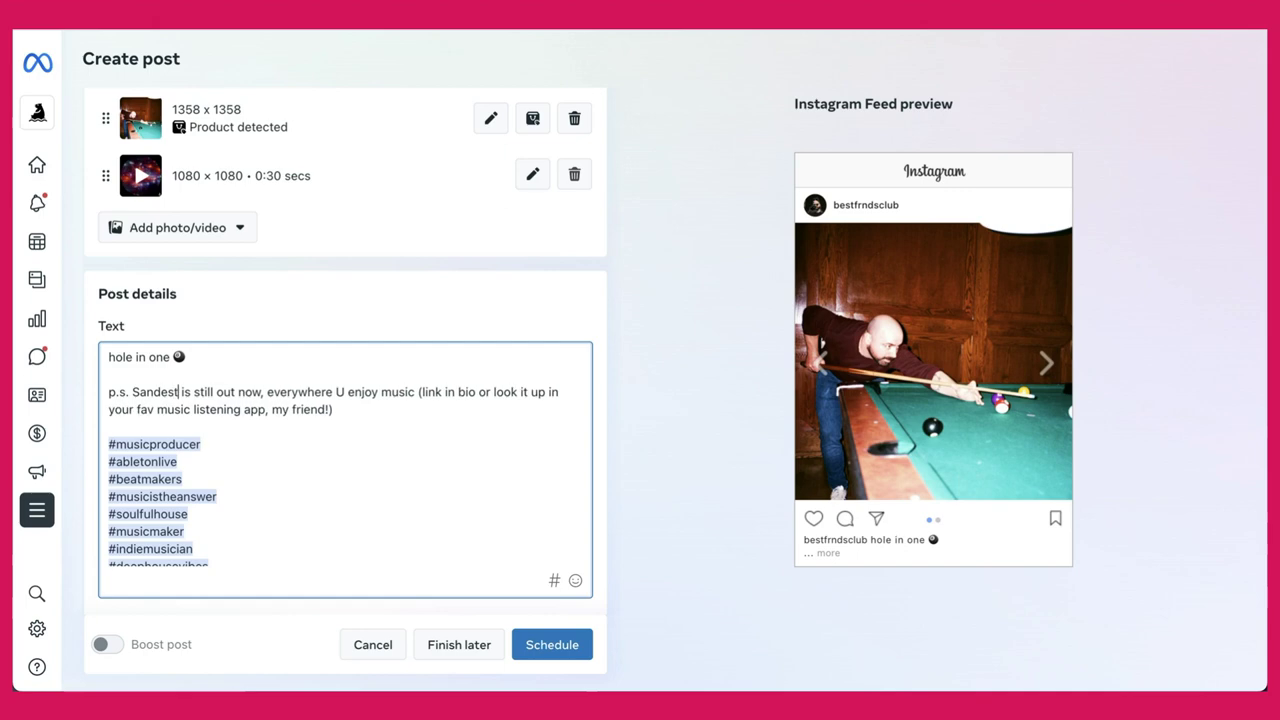
{"action": "double_click", "coordinate": [230, 392]}
{"action": "key", "text": "BackSpace"}
{"action": "key", "text": "BackSpace"}
{"action": "type", "text": "my new song"}
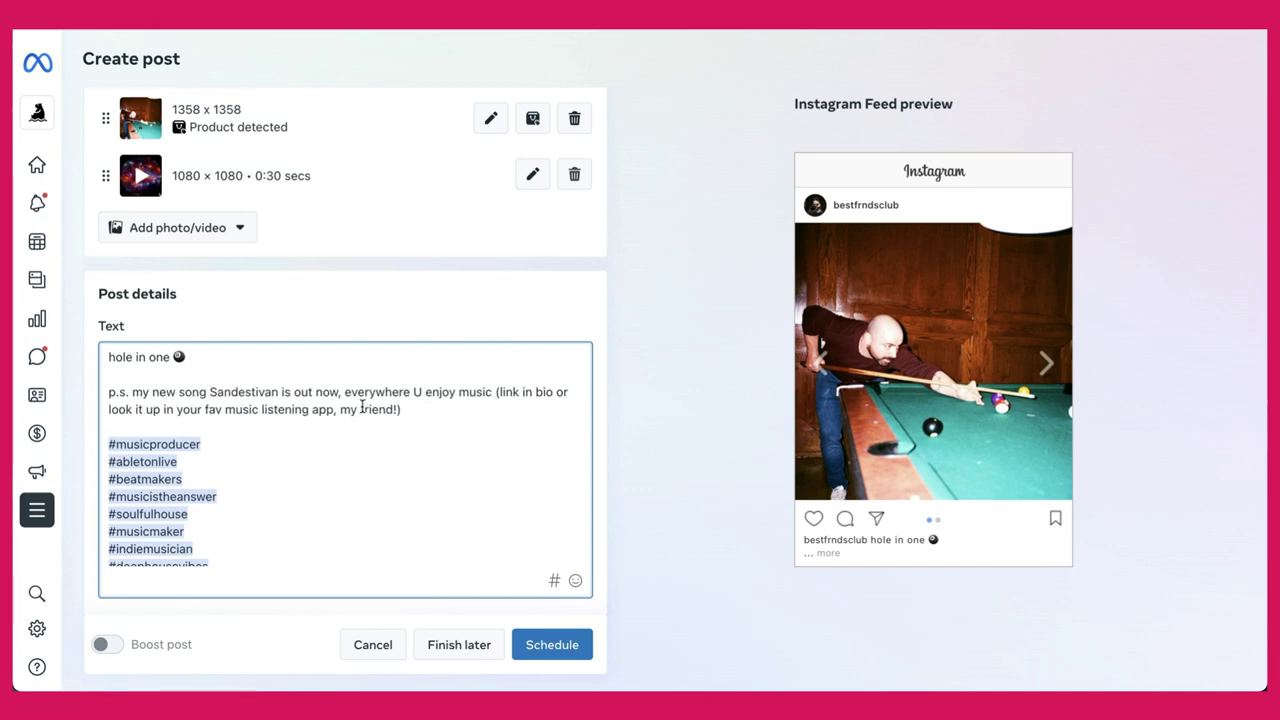
{"action": "left_click_drag", "start_coordinate": [415, 415], "coordinate": [108, 395]}
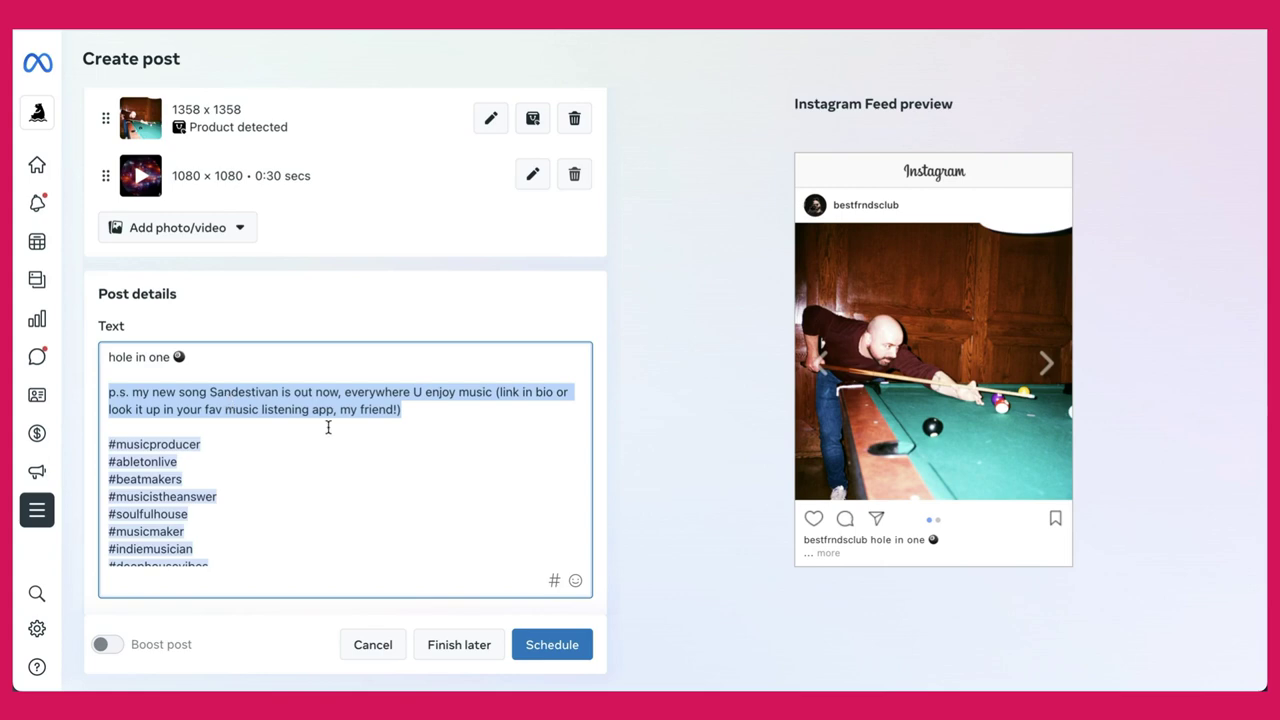
Add Toronto Canada as the post's location and save it.
{"action": "scroll", "coordinate": [349, 337], "scroll_direction": "down", "scroll_amount": 2}
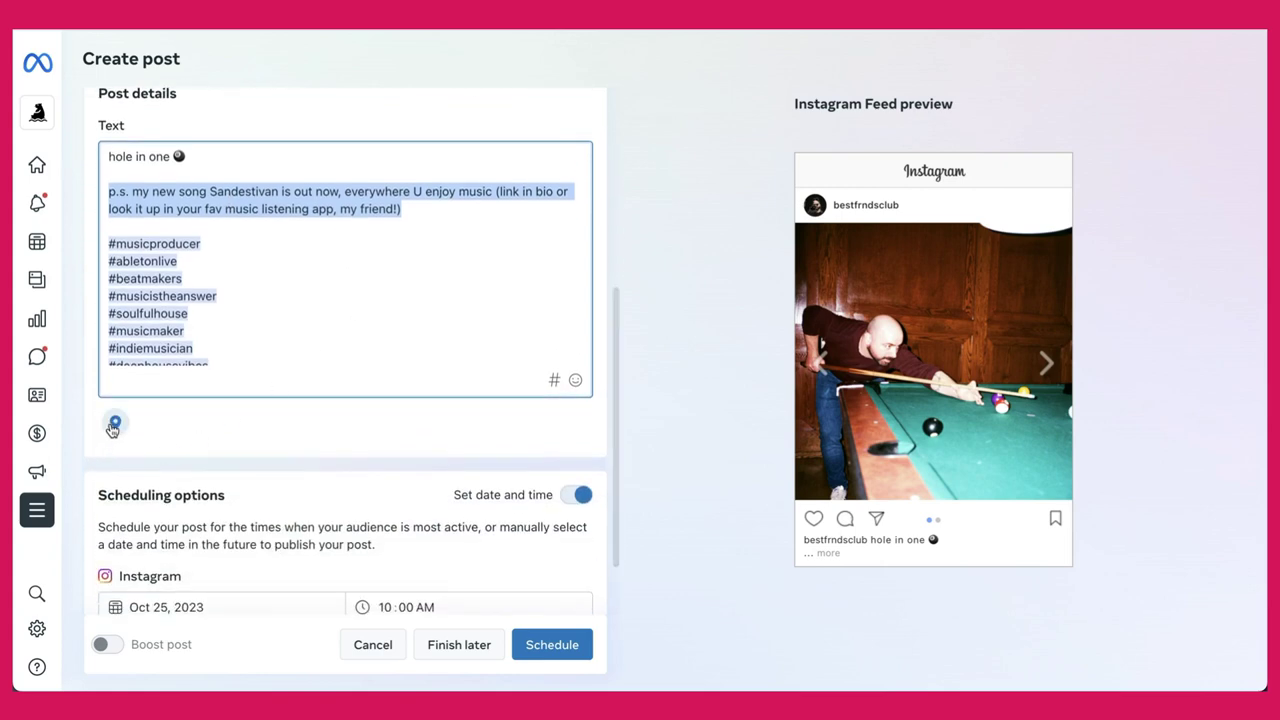
{"action": "left_click", "coordinate": [114, 424]}
{"action": "left_click", "coordinate": [574, 264]}
{"action": "type", "text": "Toront"}
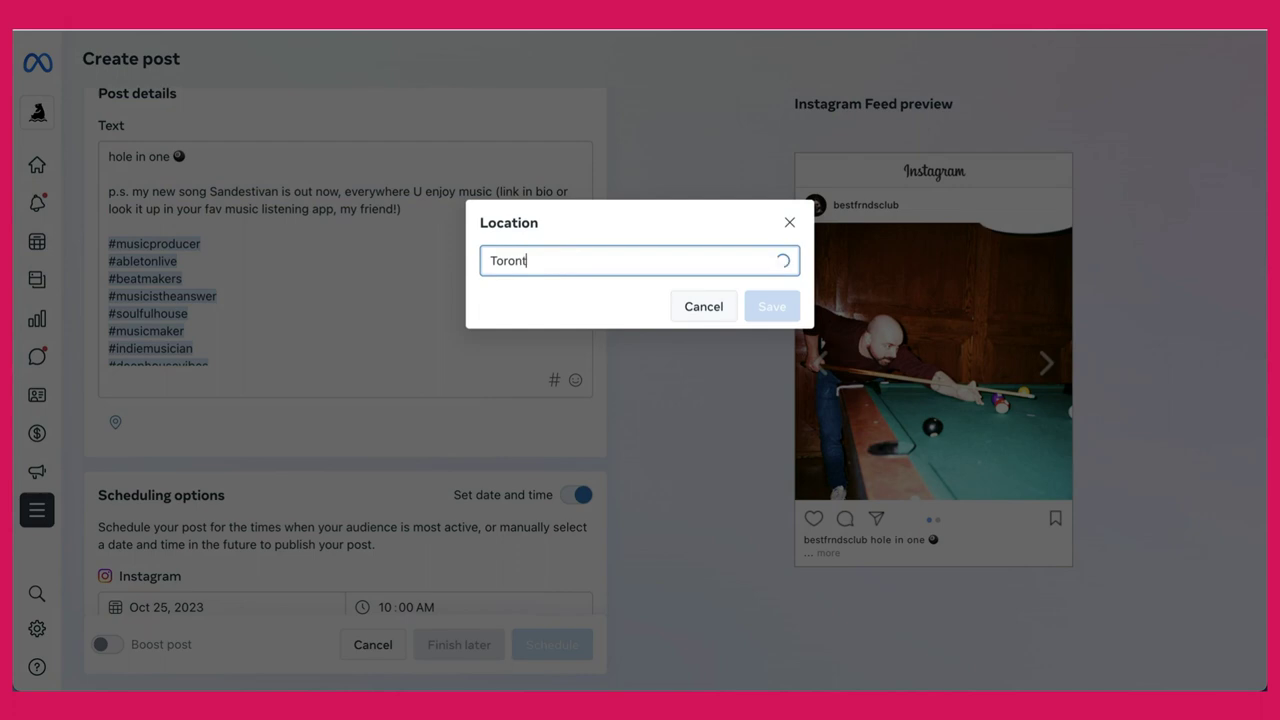
{"action": "type", "text": "o"}
{"action": "left_click", "coordinate": [633, 342]}
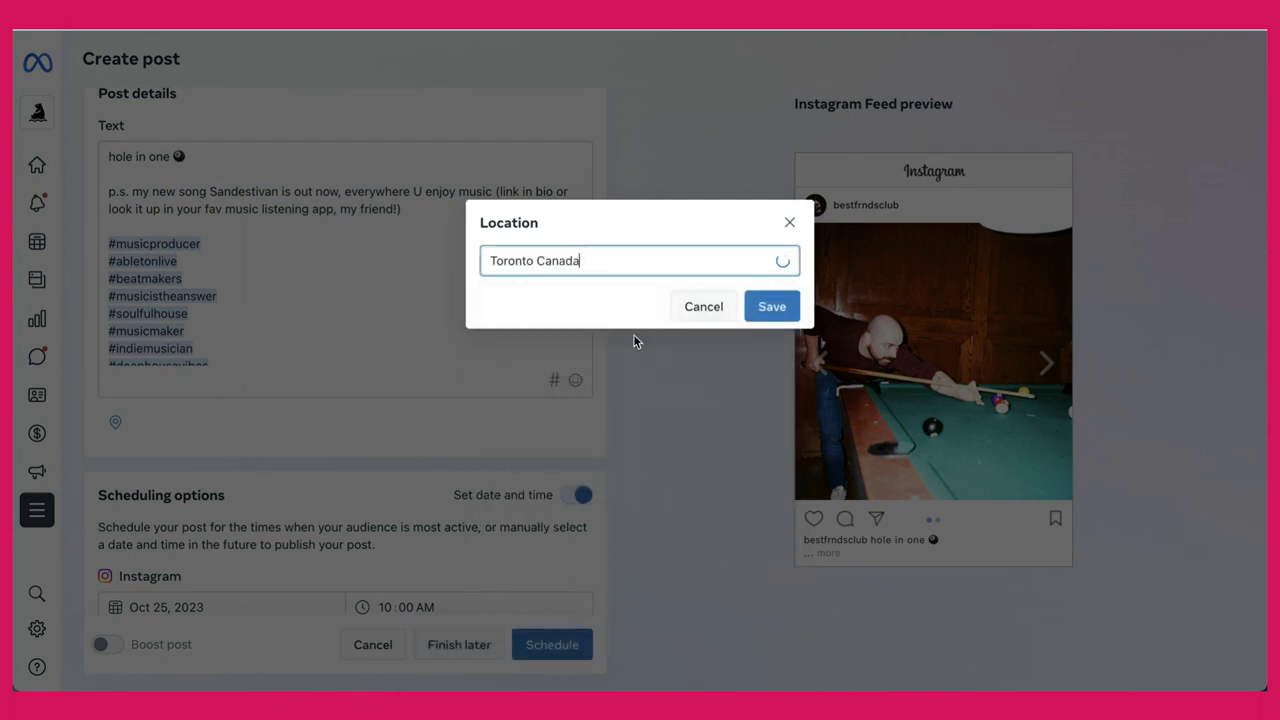
{"action": "left_click", "coordinate": [771, 306]}
Set the post's Instagram schedule to Oct 27, 2023 at 09:09 AM and save it.
{"action": "scroll", "coordinate": [443, 397], "scroll_direction": "down", "scroll_amount": 2}
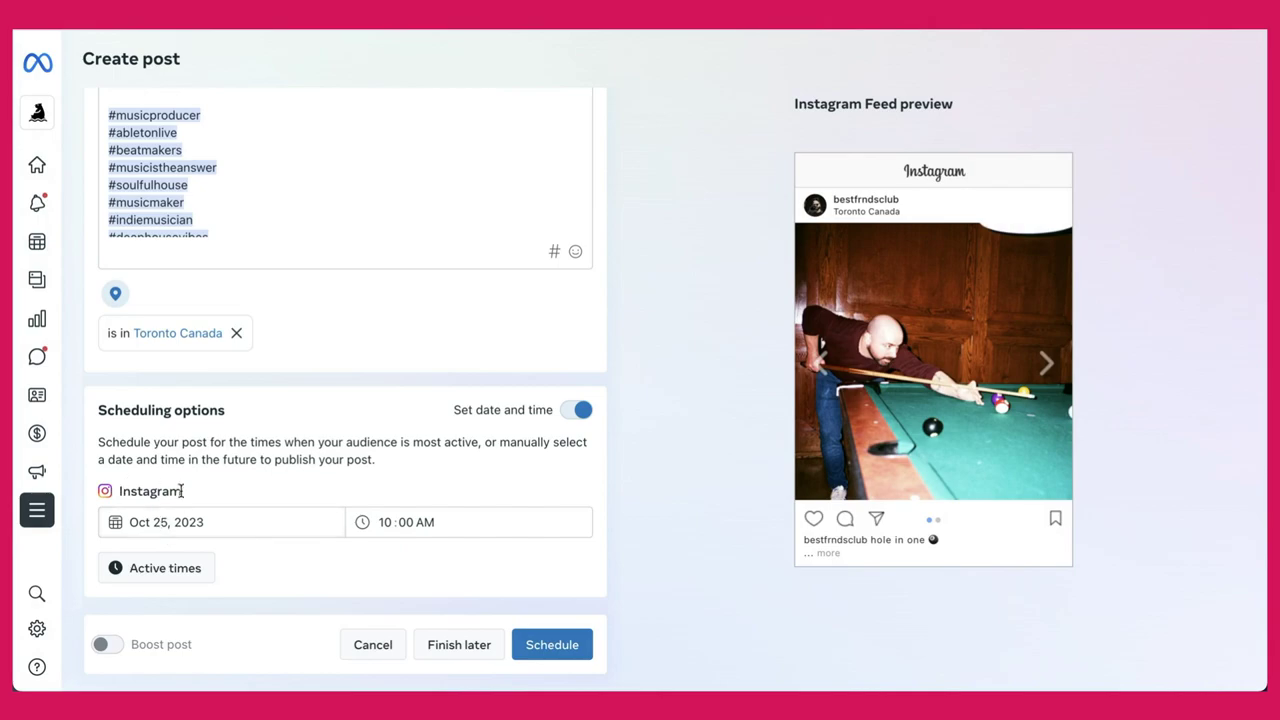
{"action": "left_click", "coordinate": [160, 568]}
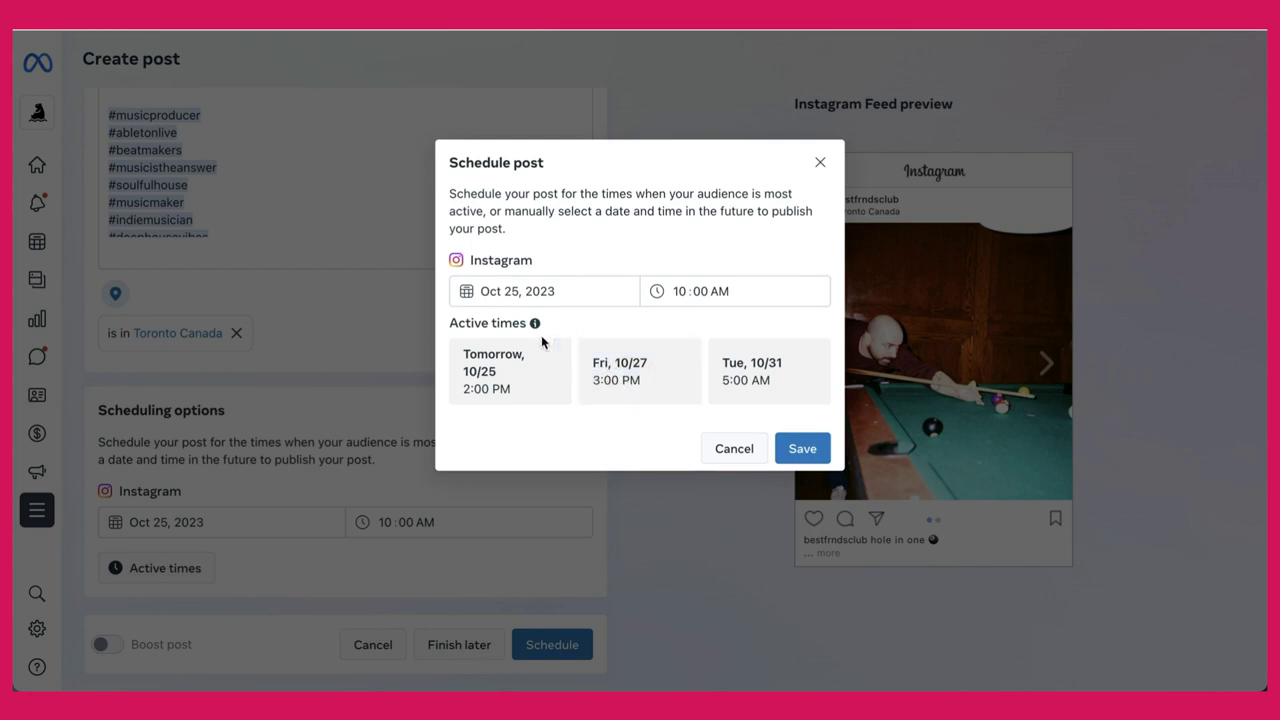
{"action": "left_click", "coordinate": [514, 291]}
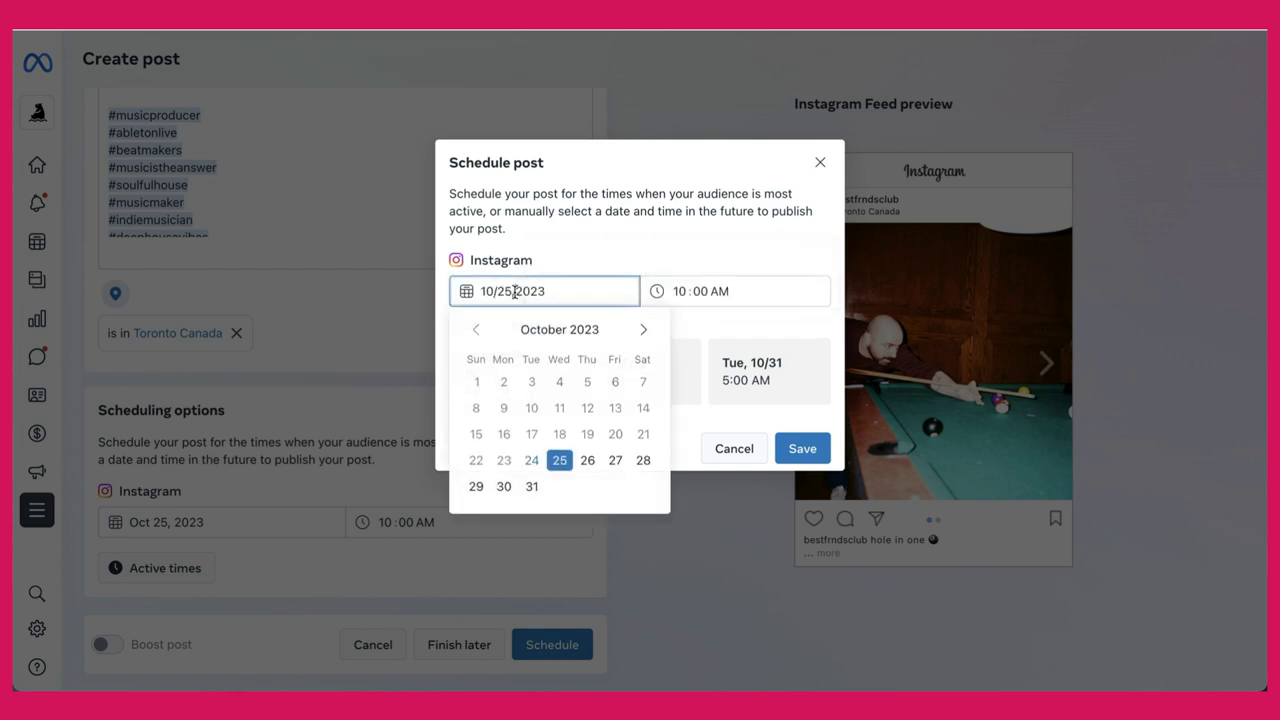
{"action": "left_click", "coordinate": [615, 460]}
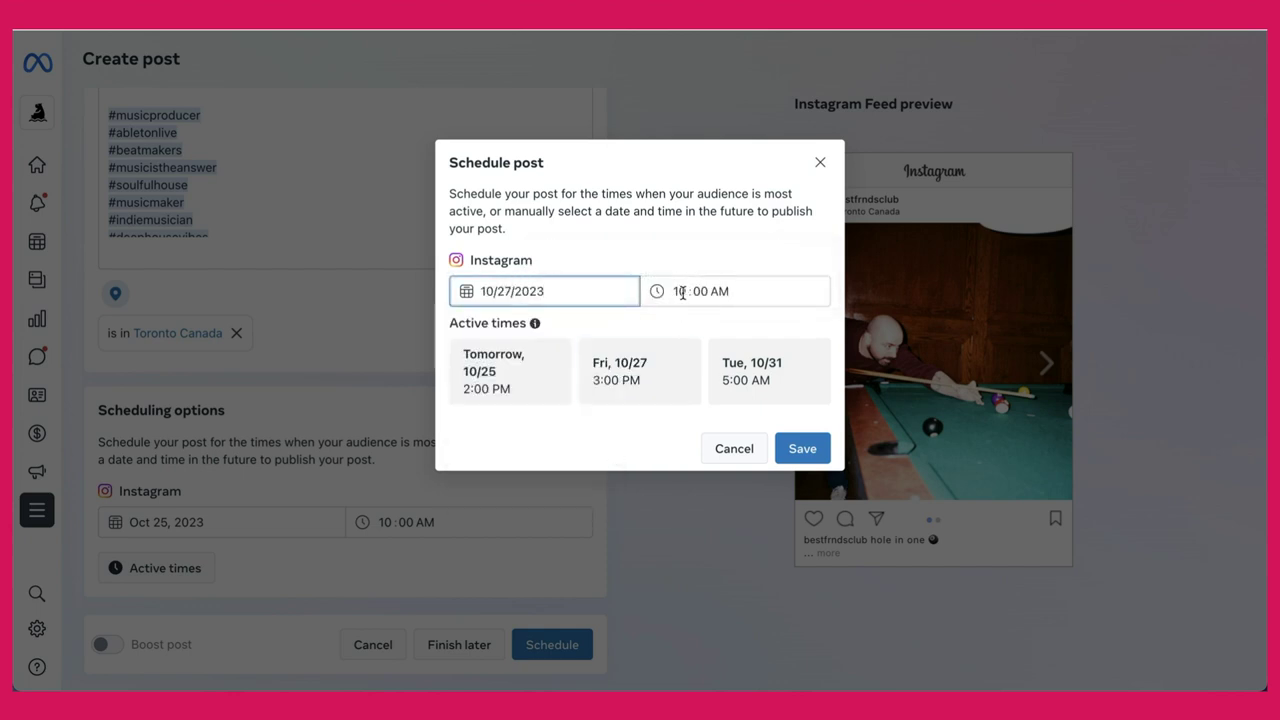
{"action": "left_click", "coordinate": [681, 290]}
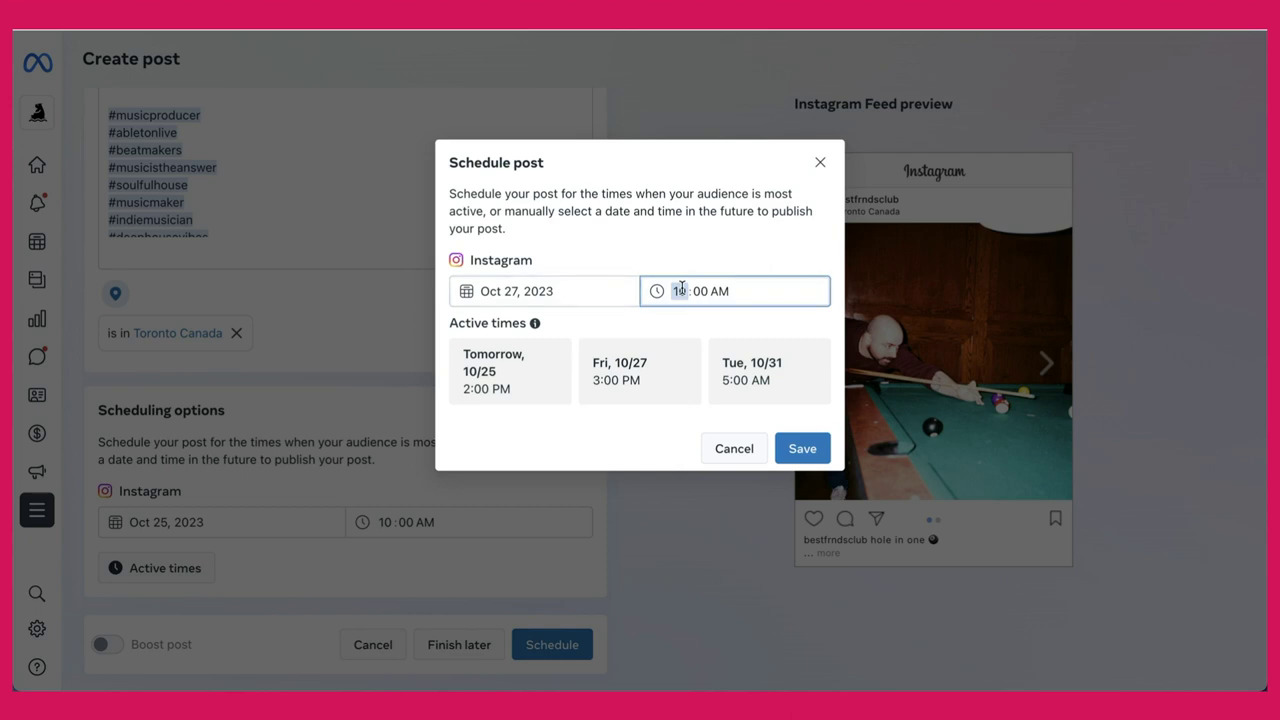
{"action": "left_click", "coordinate": [702, 291]}
{"action": "left_click", "coordinate": [759, 262]}
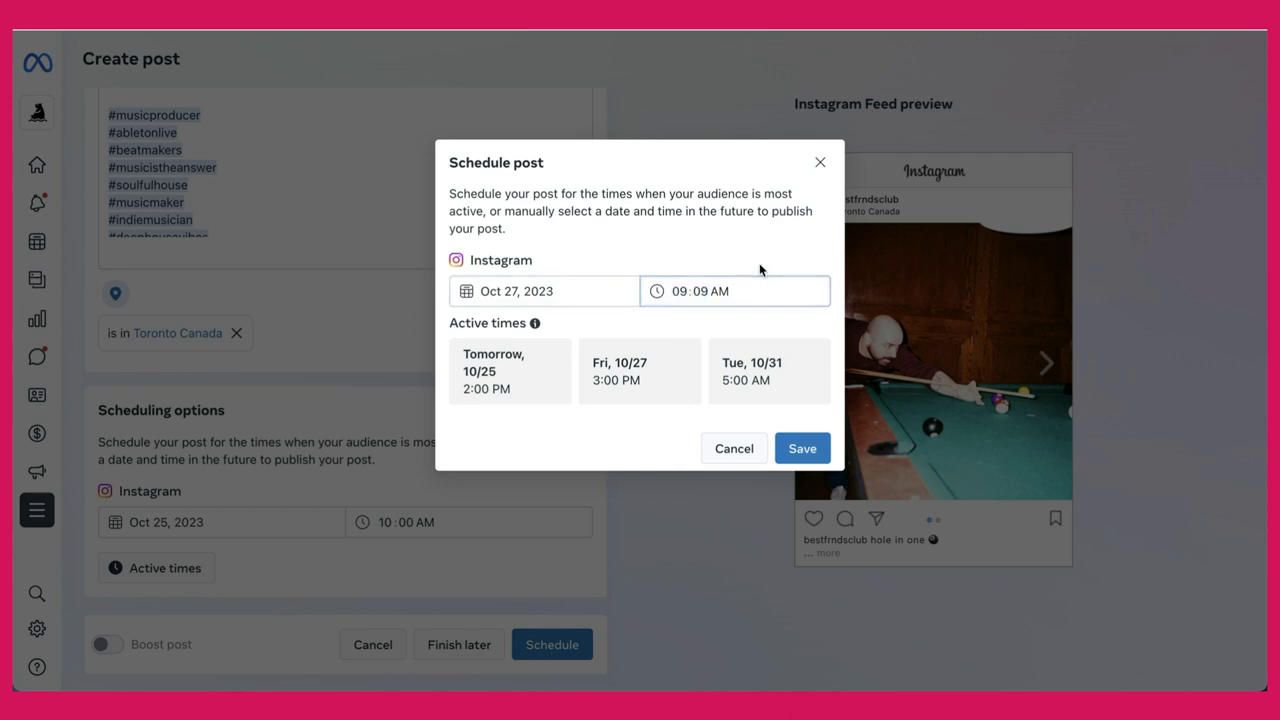
{"action": "left_click", "coordinate": [803, 449]}
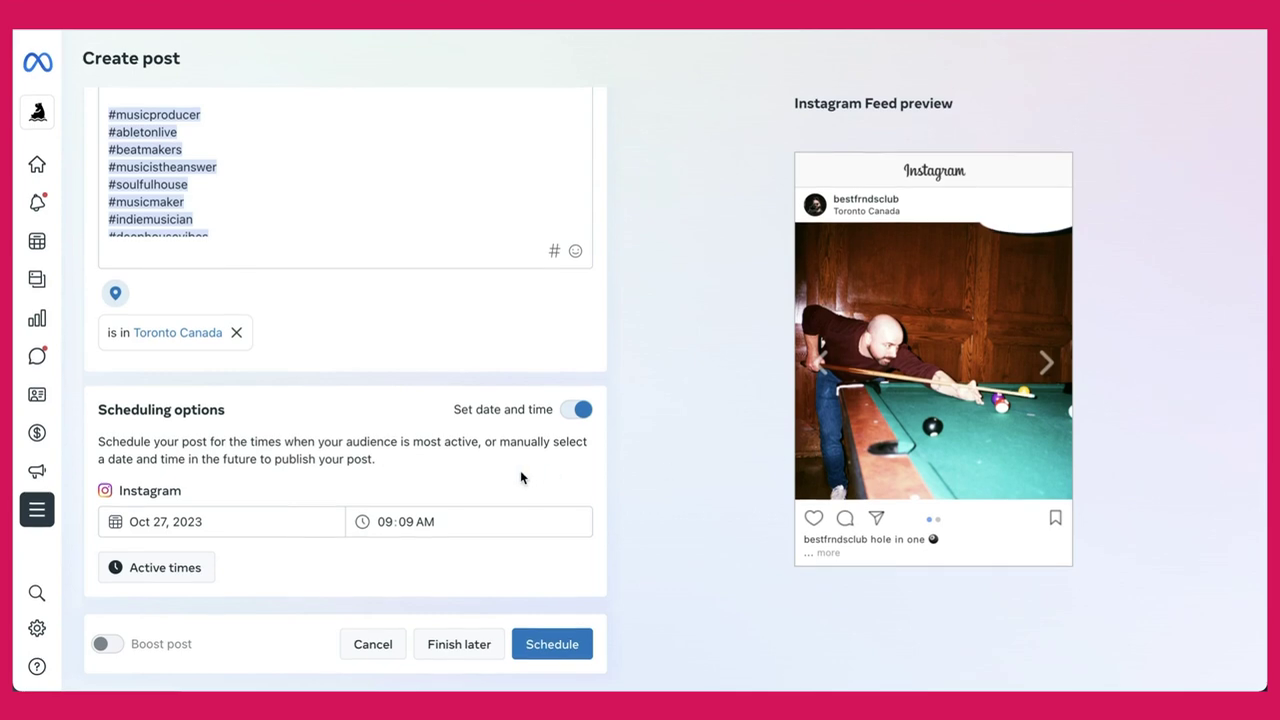
Check the carousel's video slide and add a "📸 pc:" credit line tagging the photographer's Instagram handle below the caption's opening line.
{"action": "scroll", "coordinate": [520, 478], "scroll_direction": "up", "scroll_amount": 10}
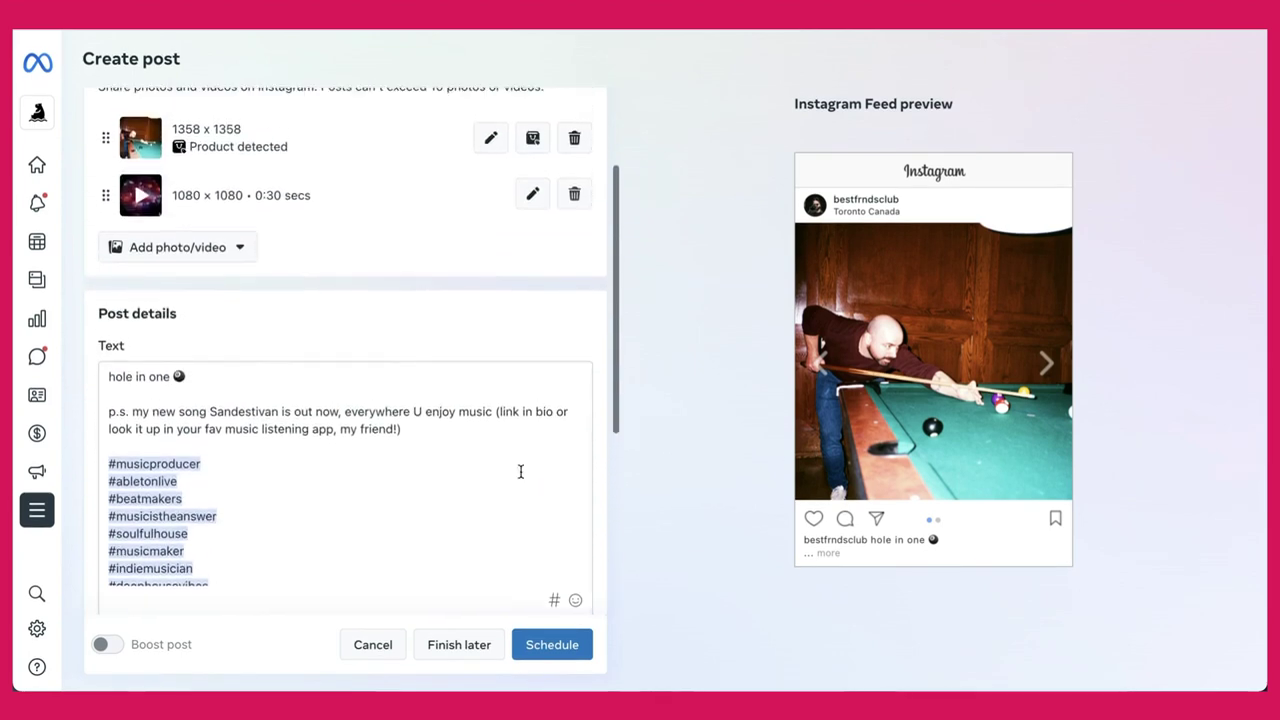
{"action": "left_click", "coordinate": [1042, 366]}
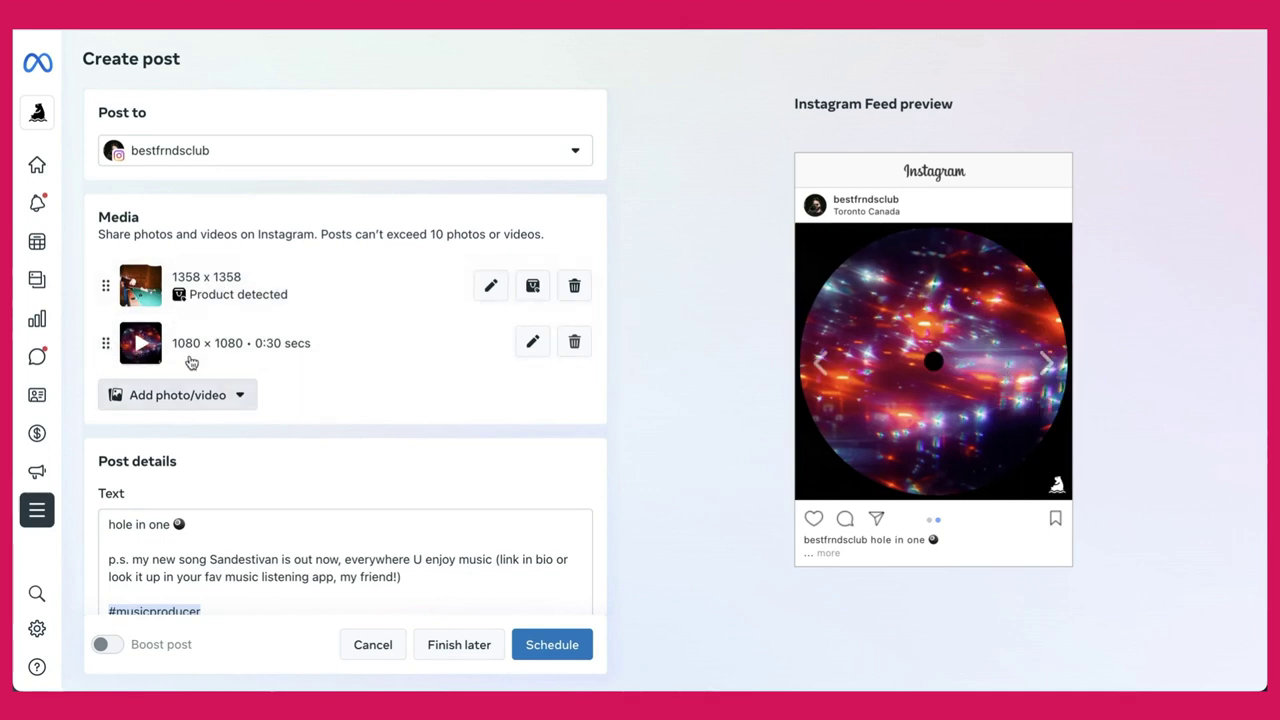
{"action": "scroll", "coordinate": [248, 433], "scroll_direction": "down", "scroll_amount": 1}
{"action": "scroll", "coordinate": [248, 433], "scroll_direction": "down", "scroll_amount": 2}
{"action": "left_click", "coordinate": [201, 437]}
{"action": "type", "text": "📣"}
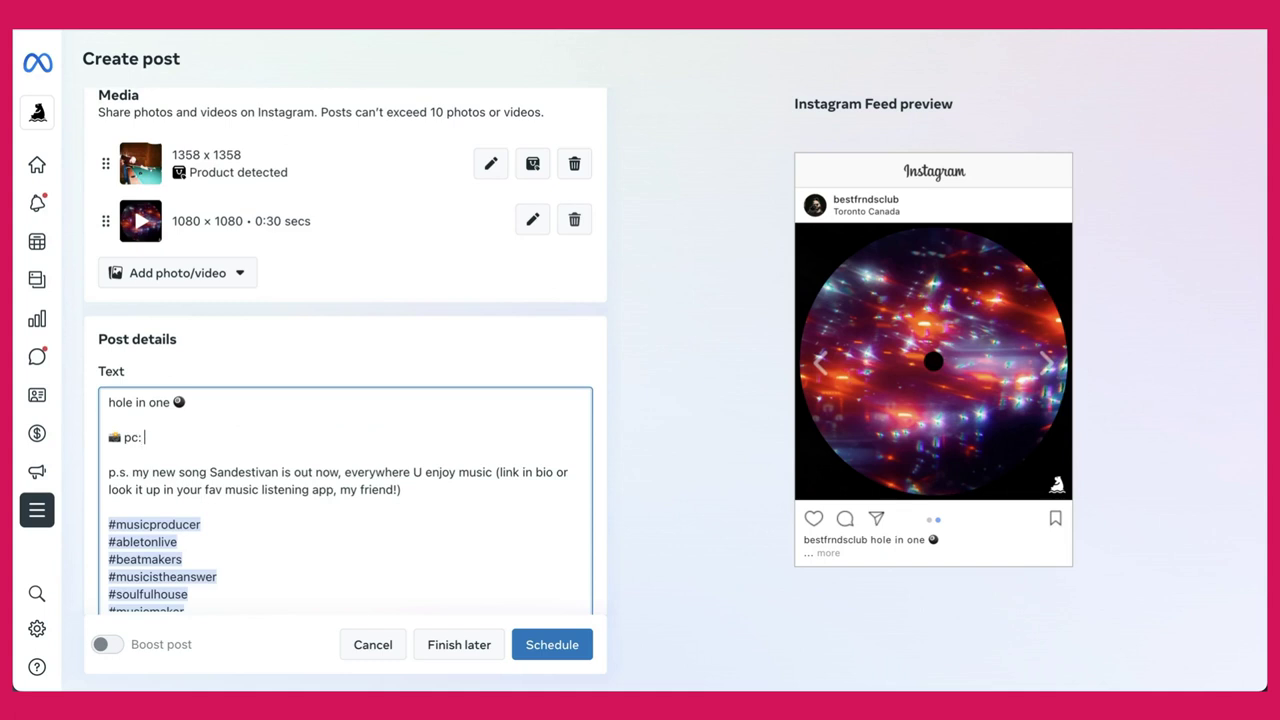
{"action": "type", "text": "pc: @maddi"}
{"action": "key", "text": "Down"}
{"action": "key", "text": "Down"}
{"action": "key", "text": "Down"}
{"action": "key", "text": "Return"}
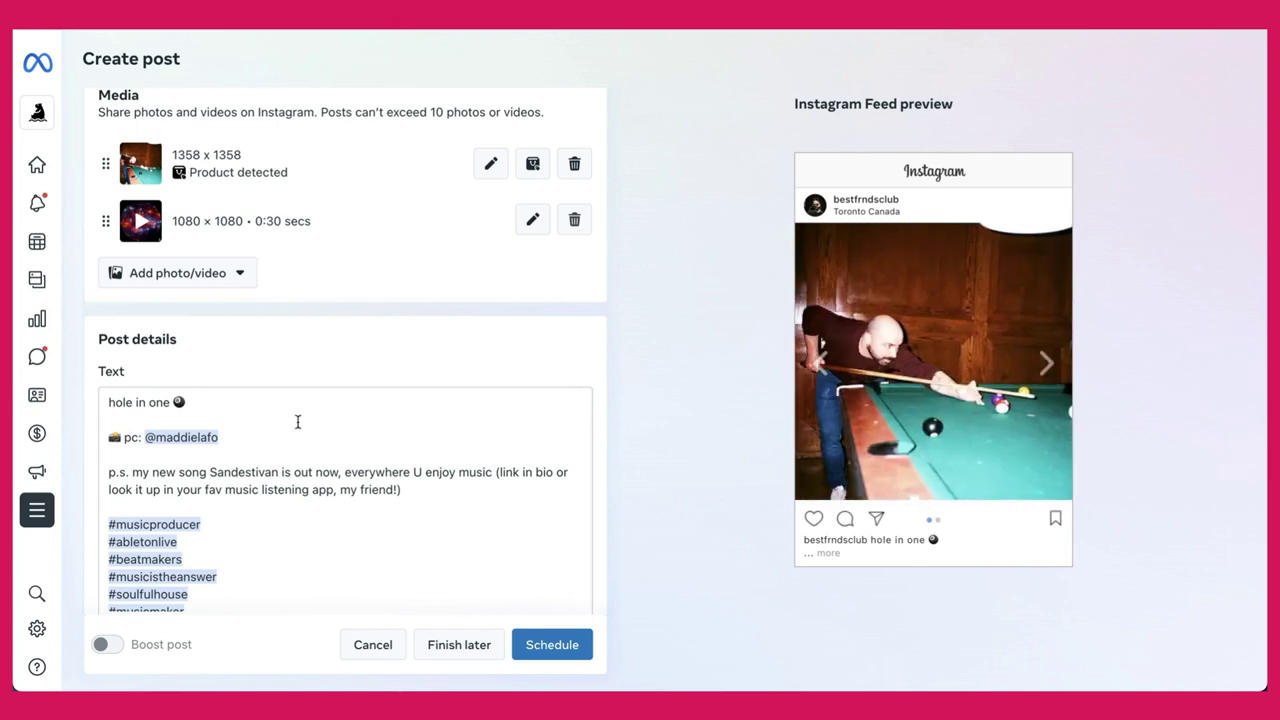
Review the post's media, caption, location and schedule settings, and schedule the post.
{"action": "scroll", "coordinate": [297, 422], "scroll_direction": "up", "scroll_amount": 1}
{"action": "scroll", "coordinate": [297, 425], "scroll_direction": "down", "scroll_amount": 3}
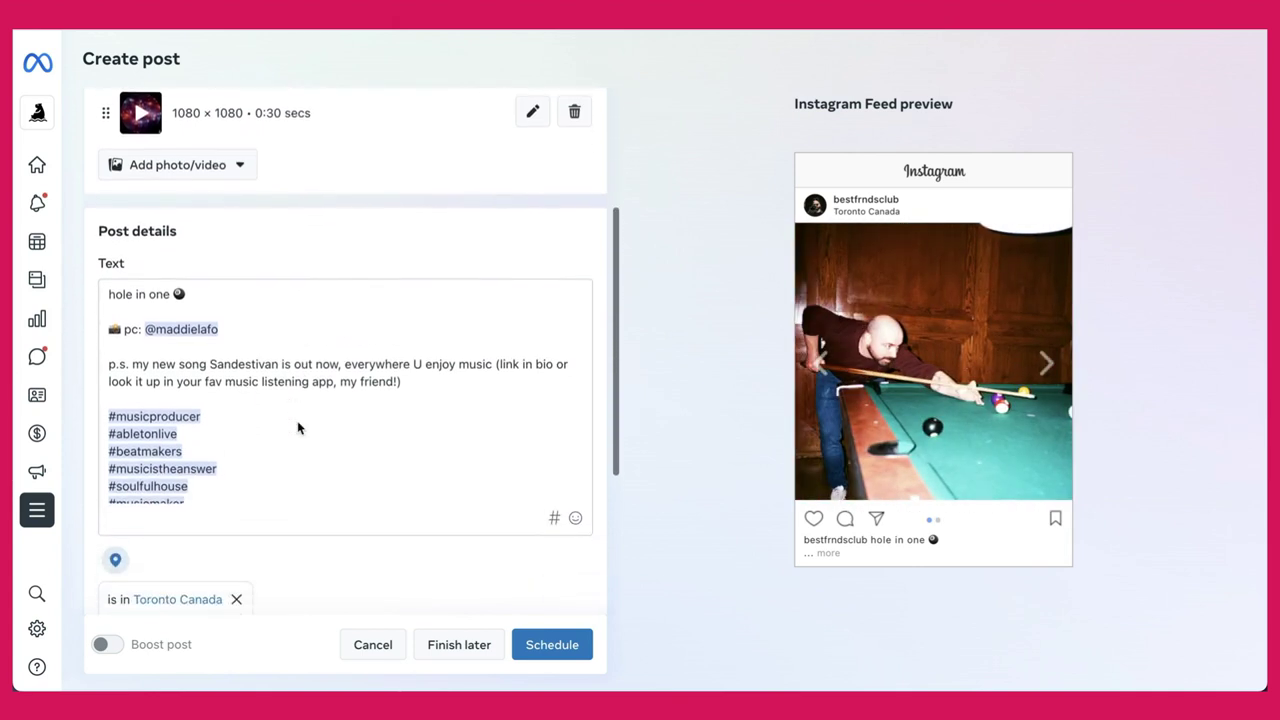
{"action": "scroll", "coordinate": [297, 425], "scroll_direction": "down", "scroll_amount": 3}
{"action": "scroll", "coordinate": [456, 526], "scroll_direction": "down", "scroll_amount": 2}
{"action": "scroll", "coordinate": [456, 526], "scroll_direction": "down", "scroll_amount": 3}
{"action": "left_click", "coordinate": [575, 646]}
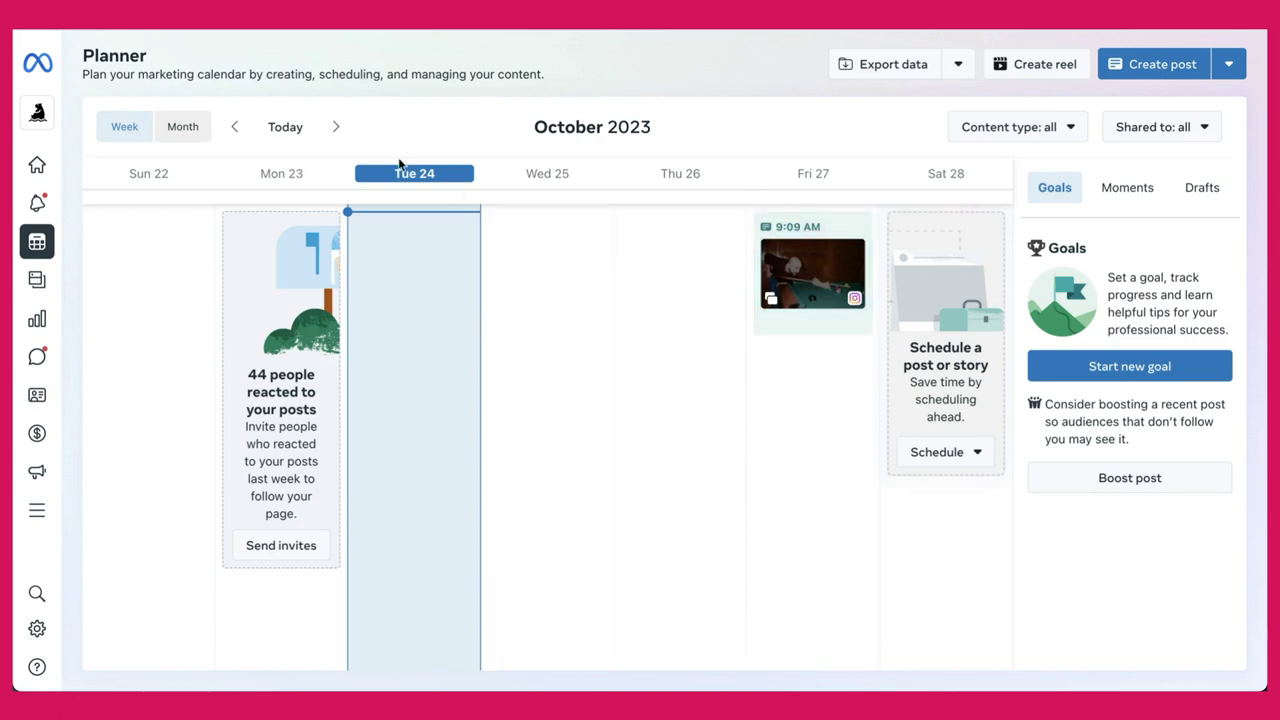
Browse the Planner's weekly calendar ahead to the week of November 12, 2023 and back toward the current week.
{"action": "left_click", "coordinate": [335, 127]}
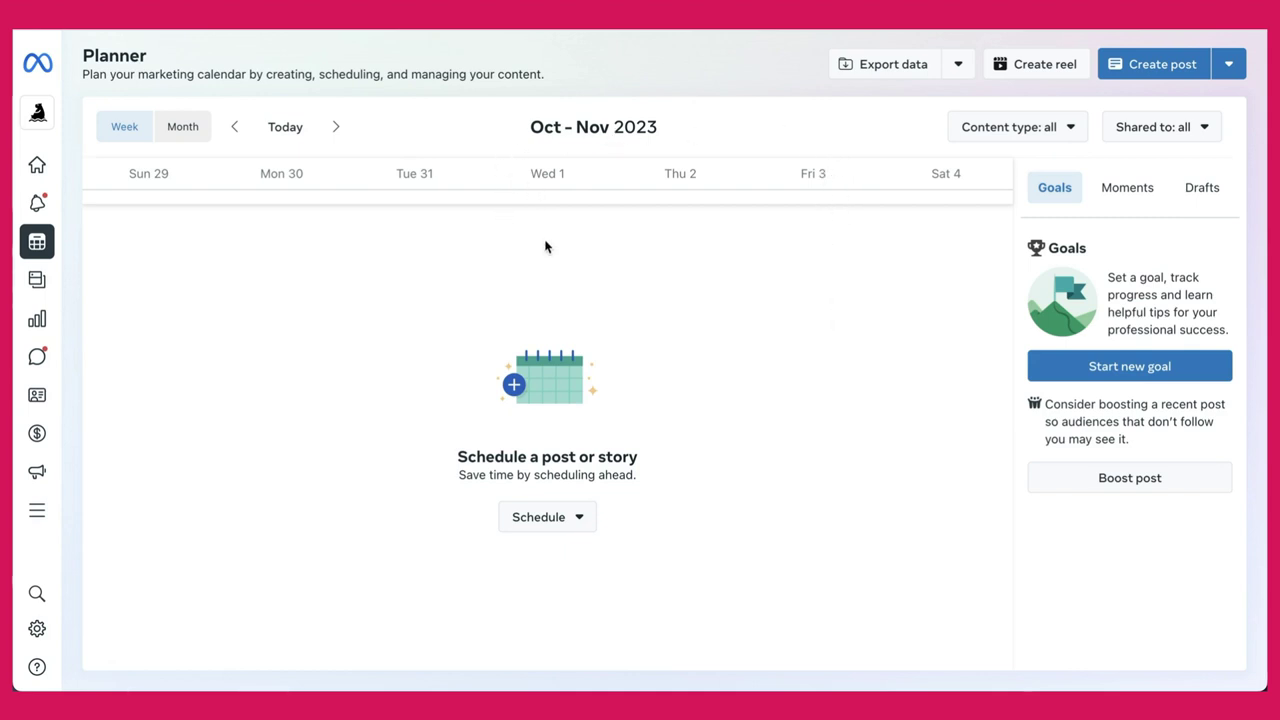
{"action": "left_click", "coordinate": [336, 129]}
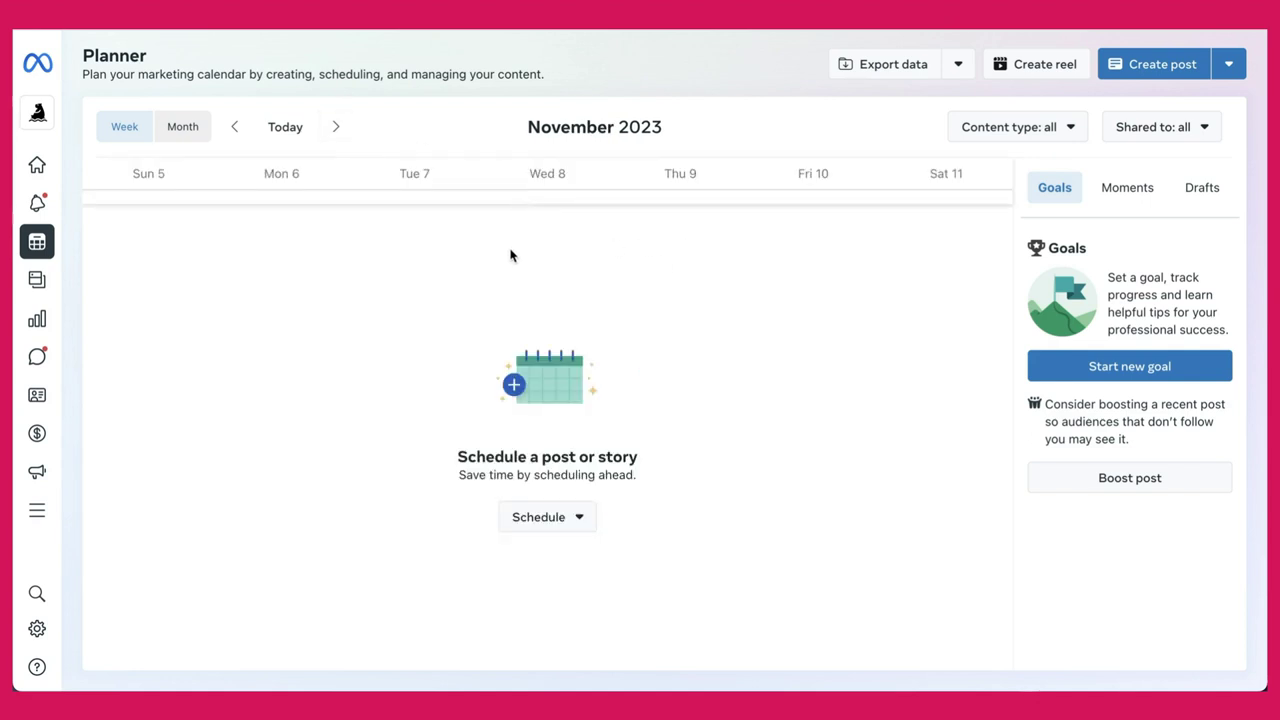
{"action": "left_click", "coordinate": [337, 129]}
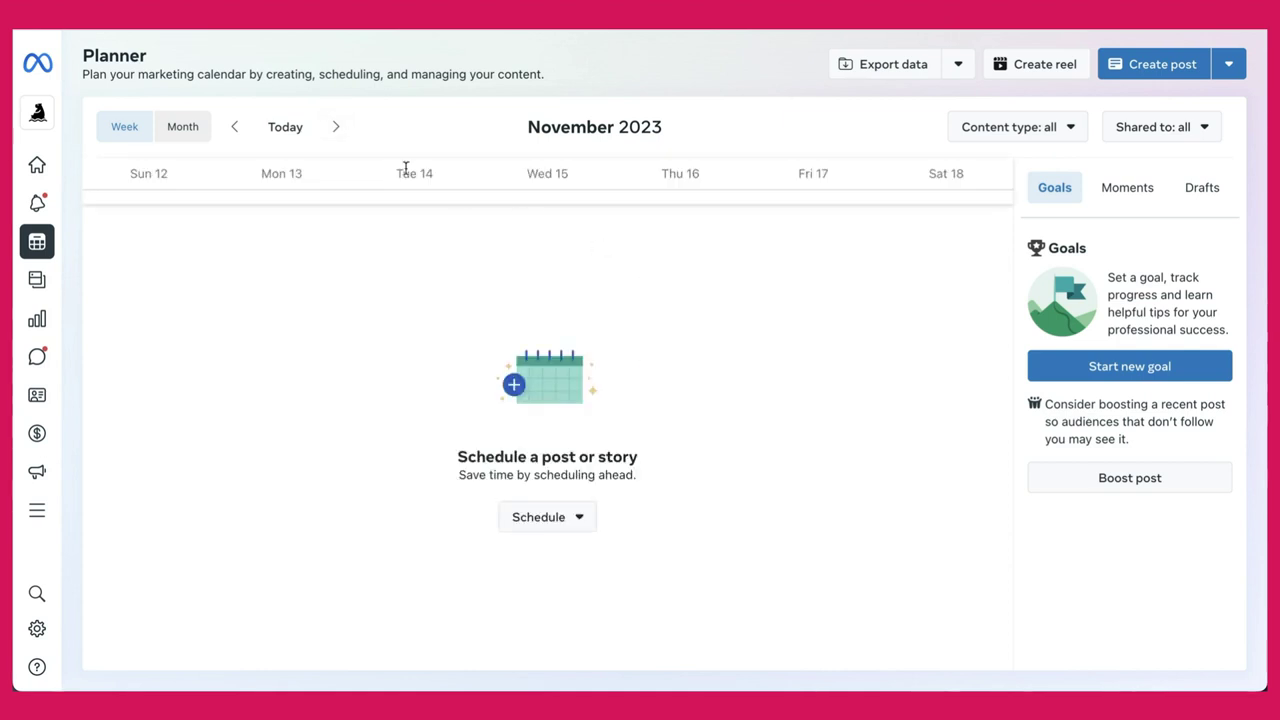
{"action": "left_click", "coordinate": [230, 132]}
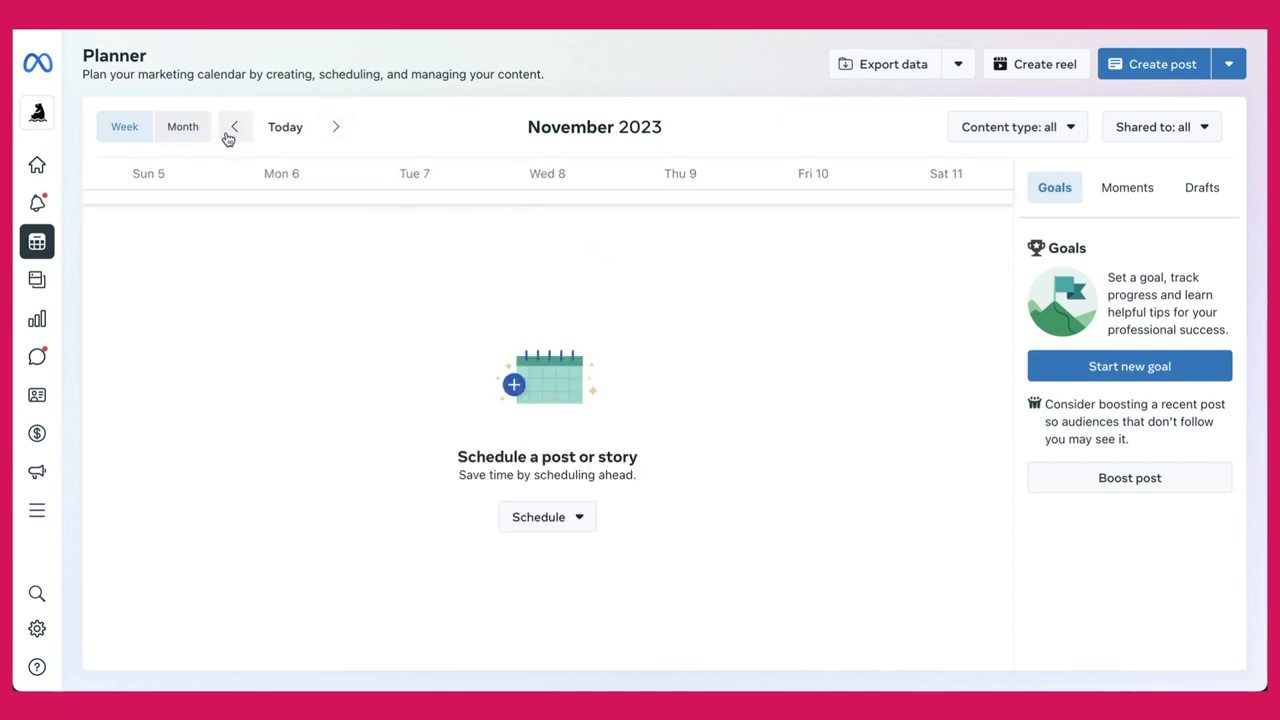
{"action": "left_click", "coordinate": [230, 132]}
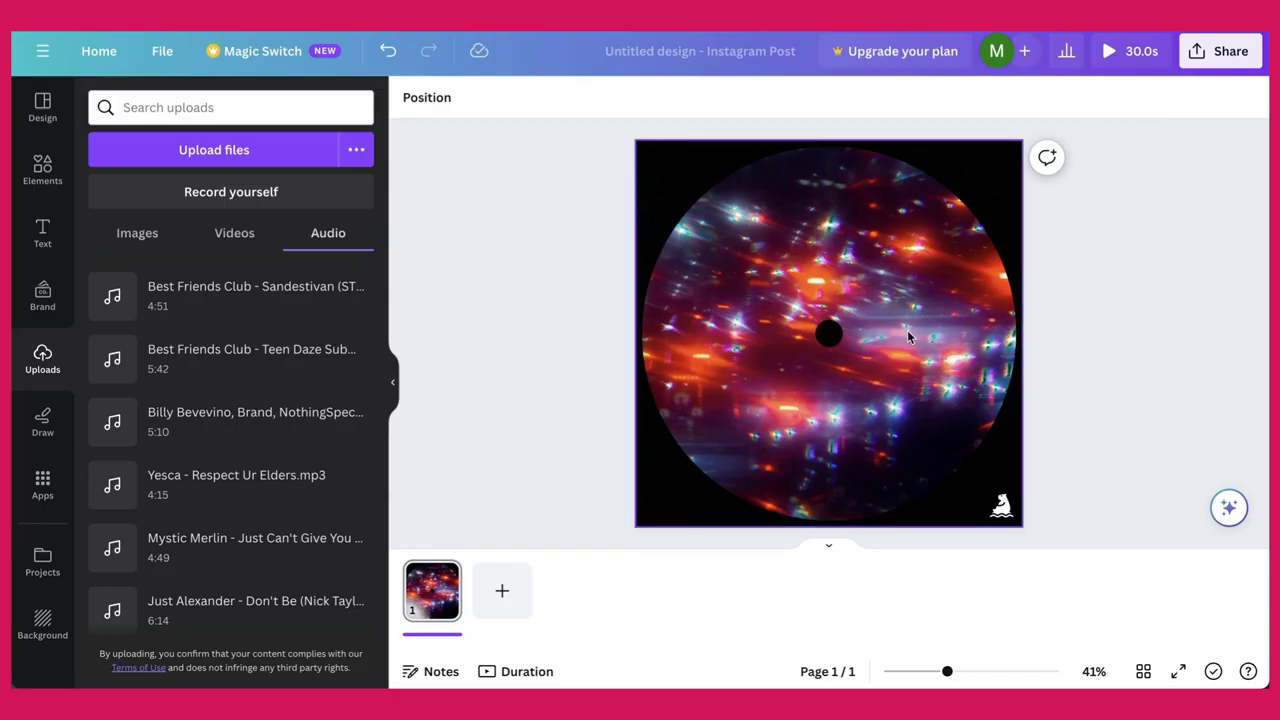
Switch to the Canva design, shift the audio clip to a different song section at about -17.5 s, and preview it.
{"action": "left_click", "coordinate": [764, 279]}
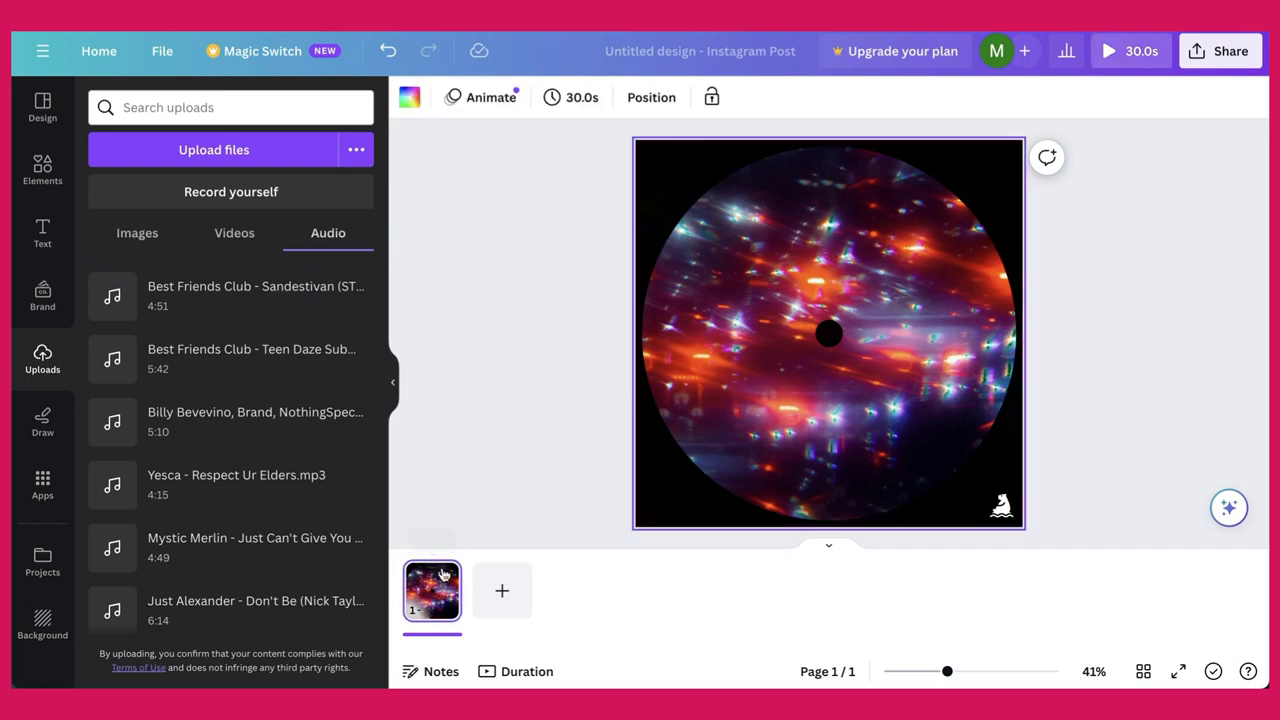
{"action": "left_click", "coordinate": [432, 633]}
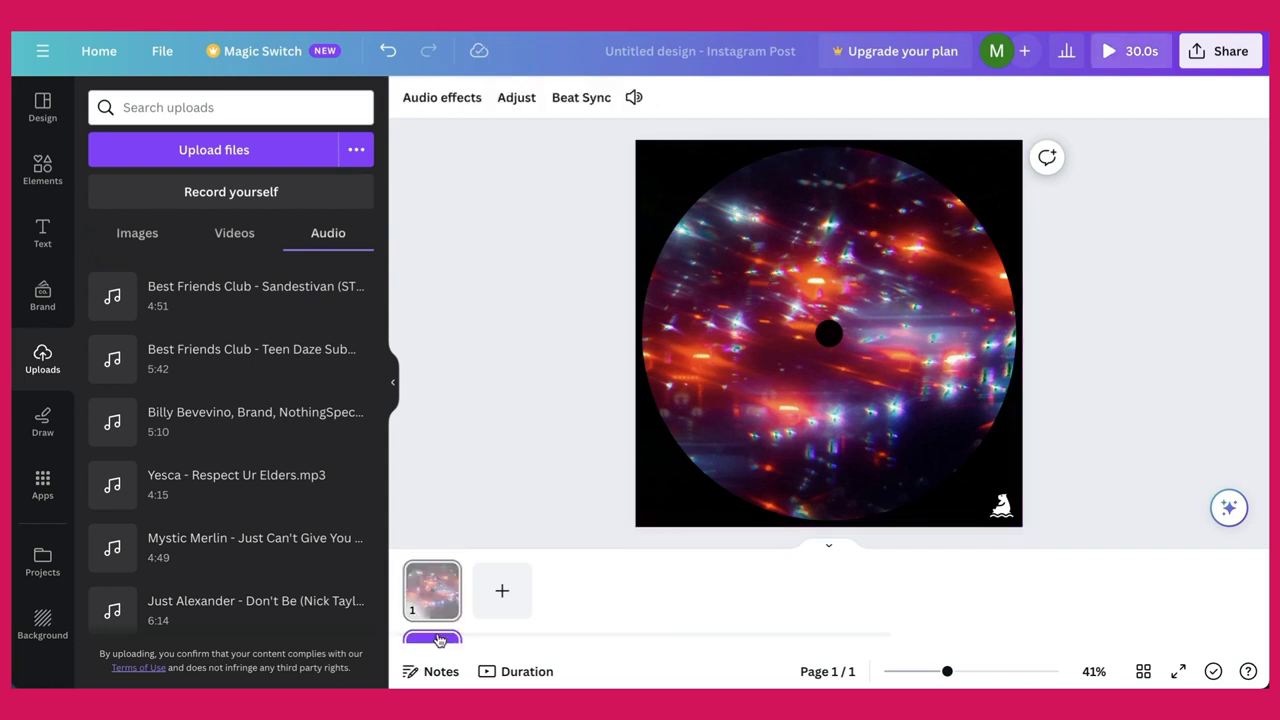
{"action": "left_click", "coordinate": [505, 671]}
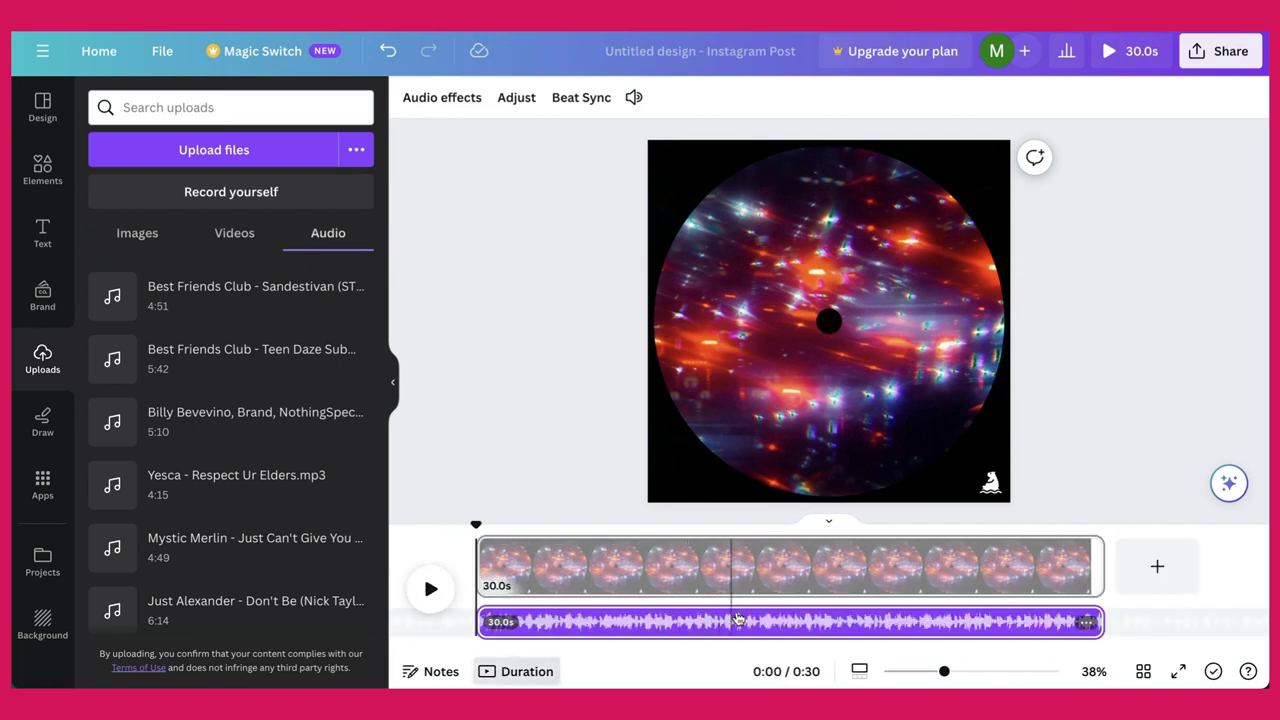
{"action": "left_click_drag", "start_coordinate": [766, 614], "coordinate": [436, 610]}
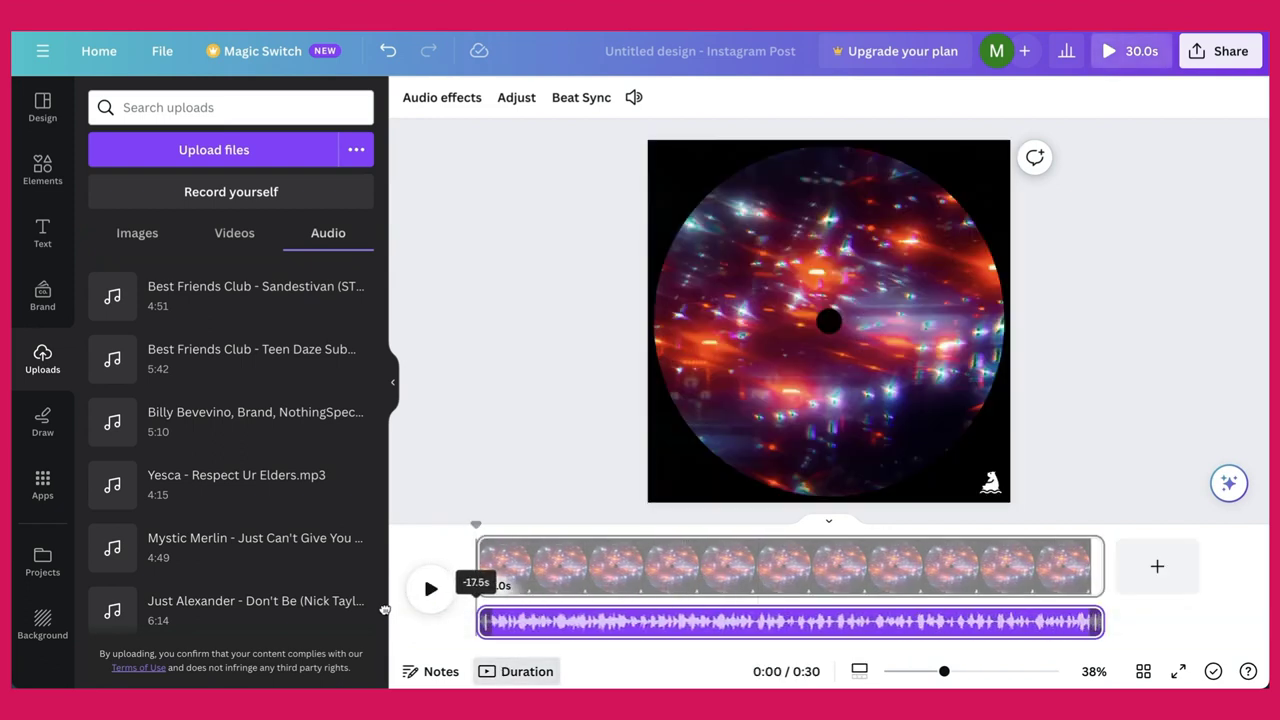
{"action": "left_click", "coordinate": [431, 591]}
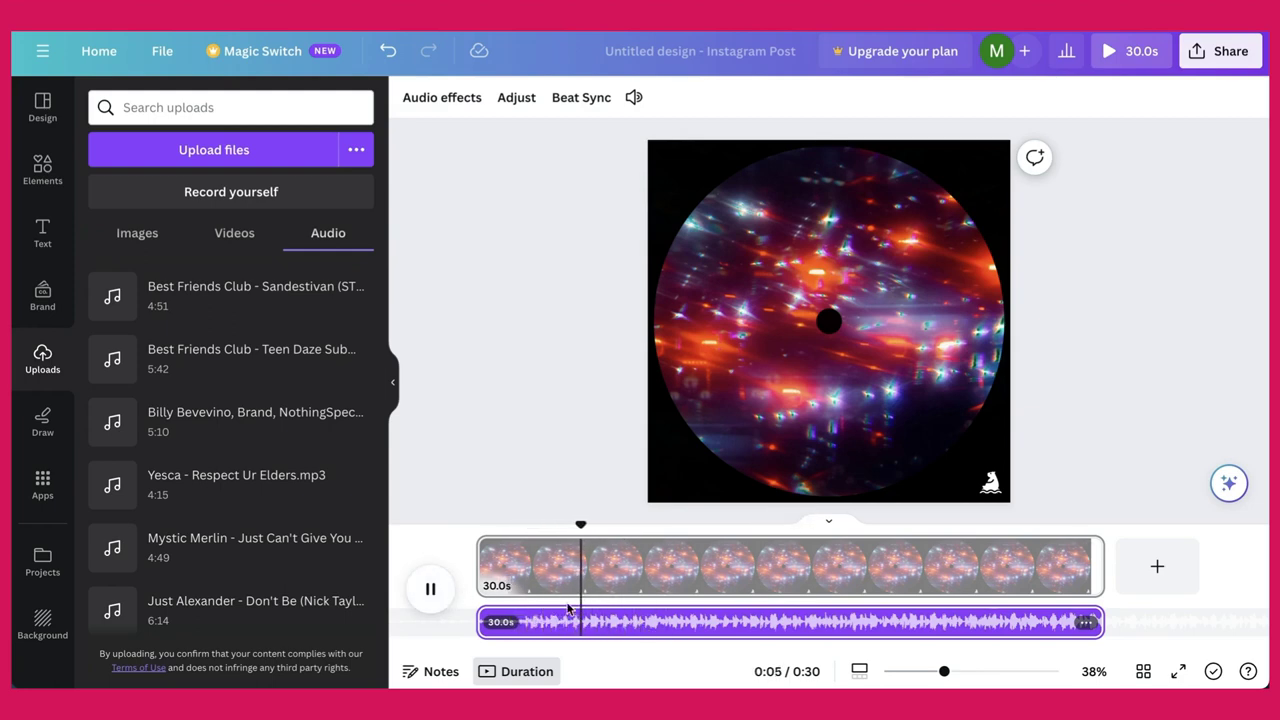
{"action": "left_click", "coordinate": [431, 590]}
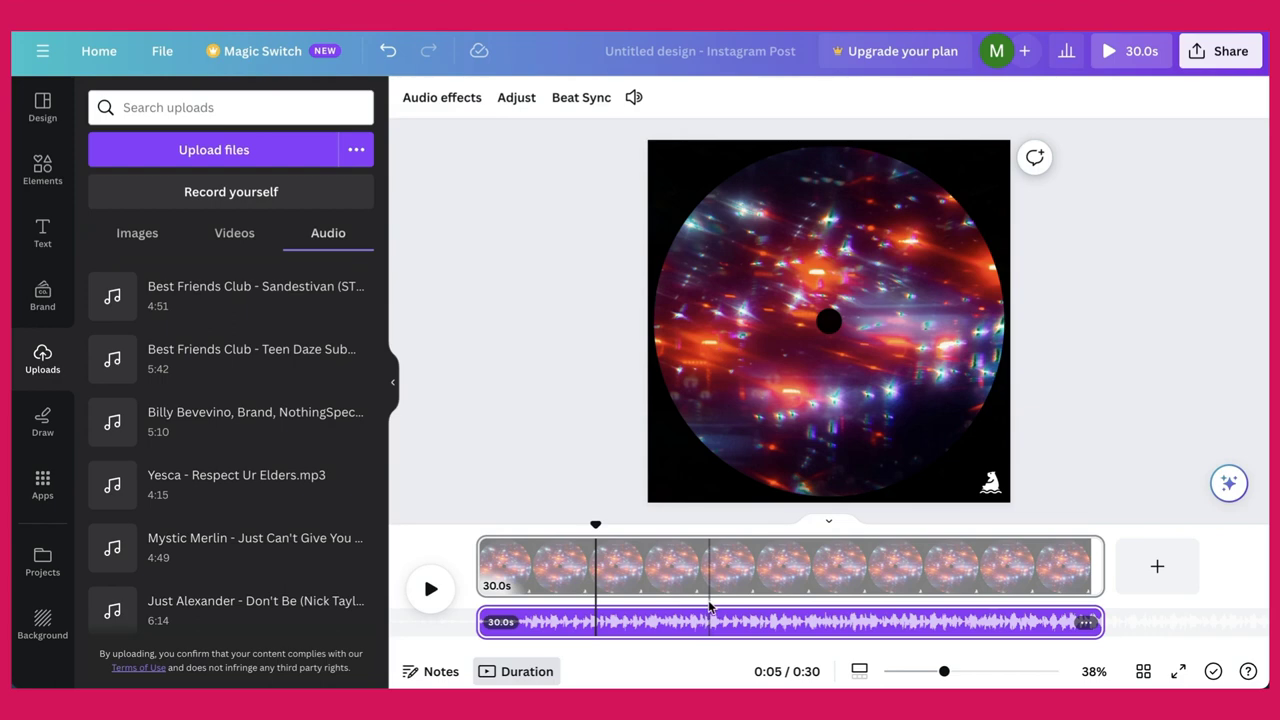
Download the re-timed design as an MP4 video at 1,080 × 1,080 px.
{"action": "left_click", "coordinate": [1241, 60]}
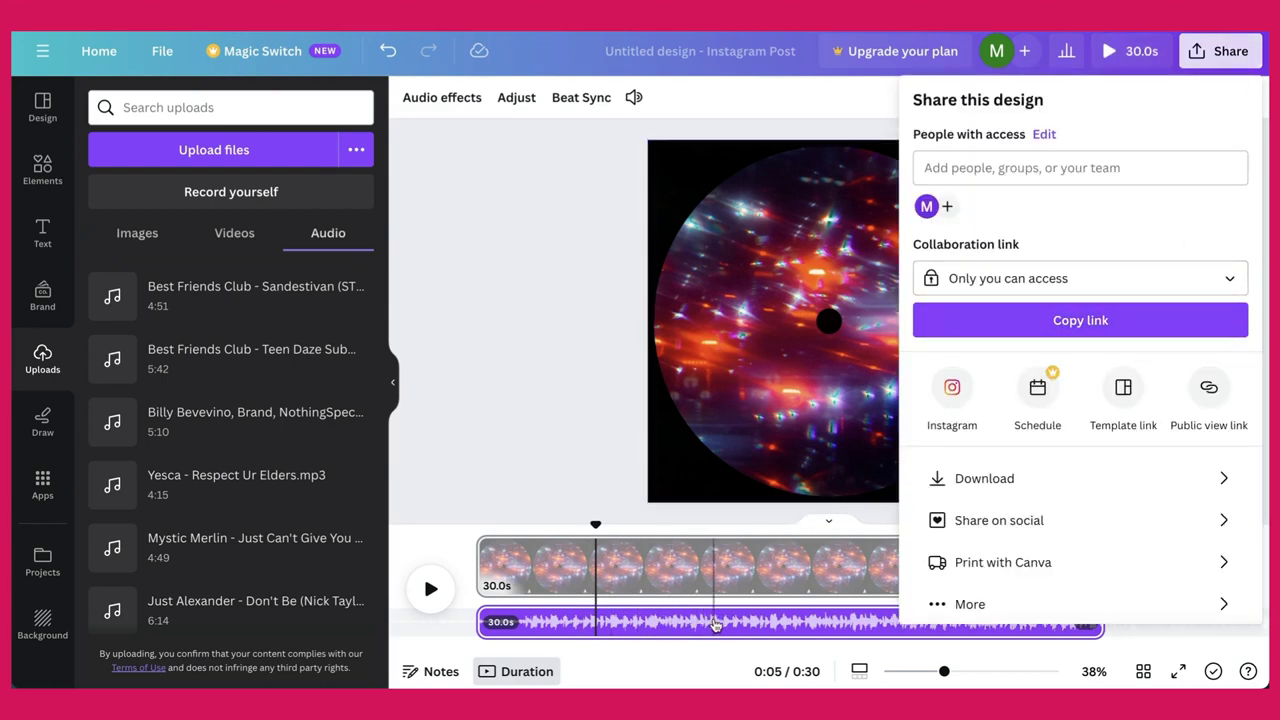
{"action": "left_click", "coordinate": [1024, 481]}
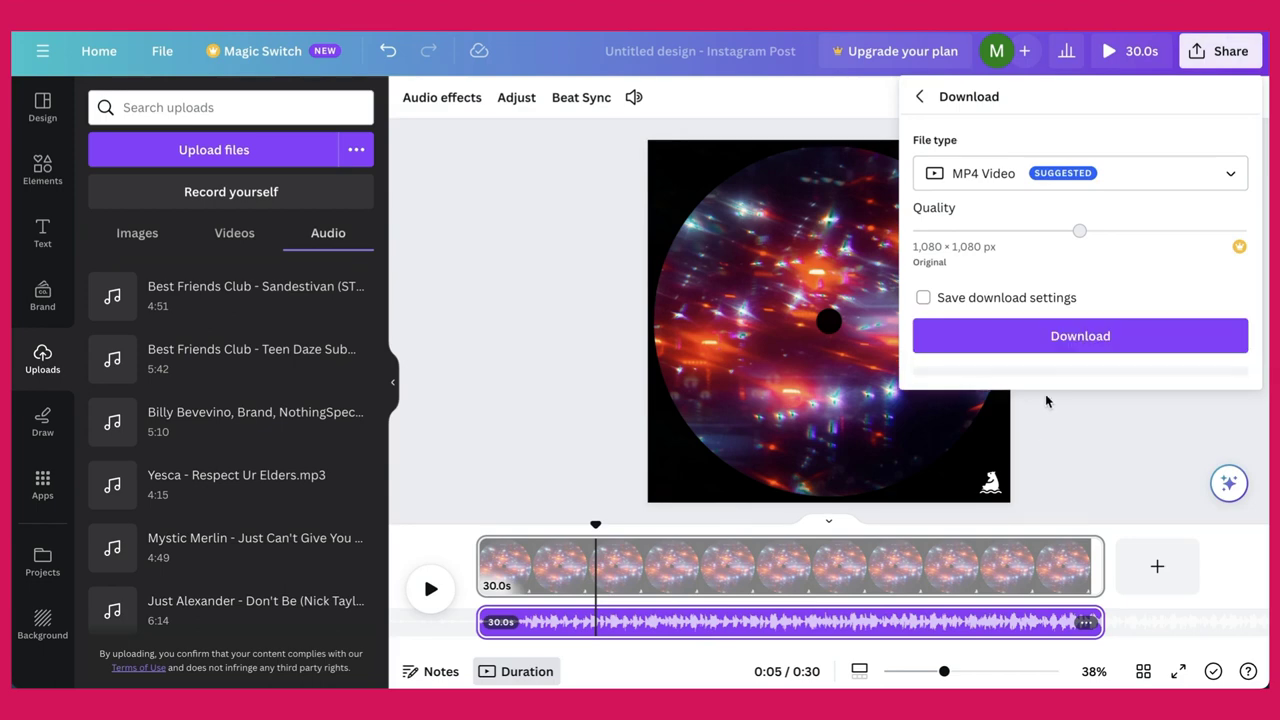
{"action": "left_click", "coordinate": [1050, 334]}
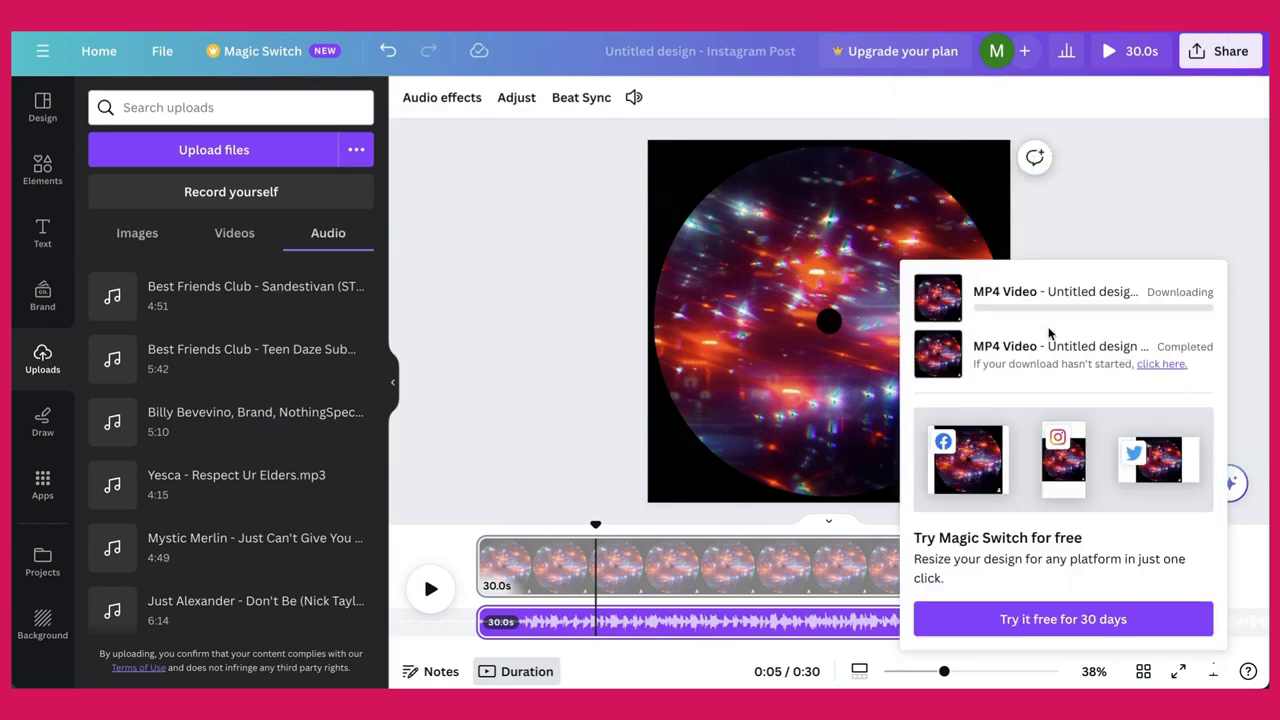